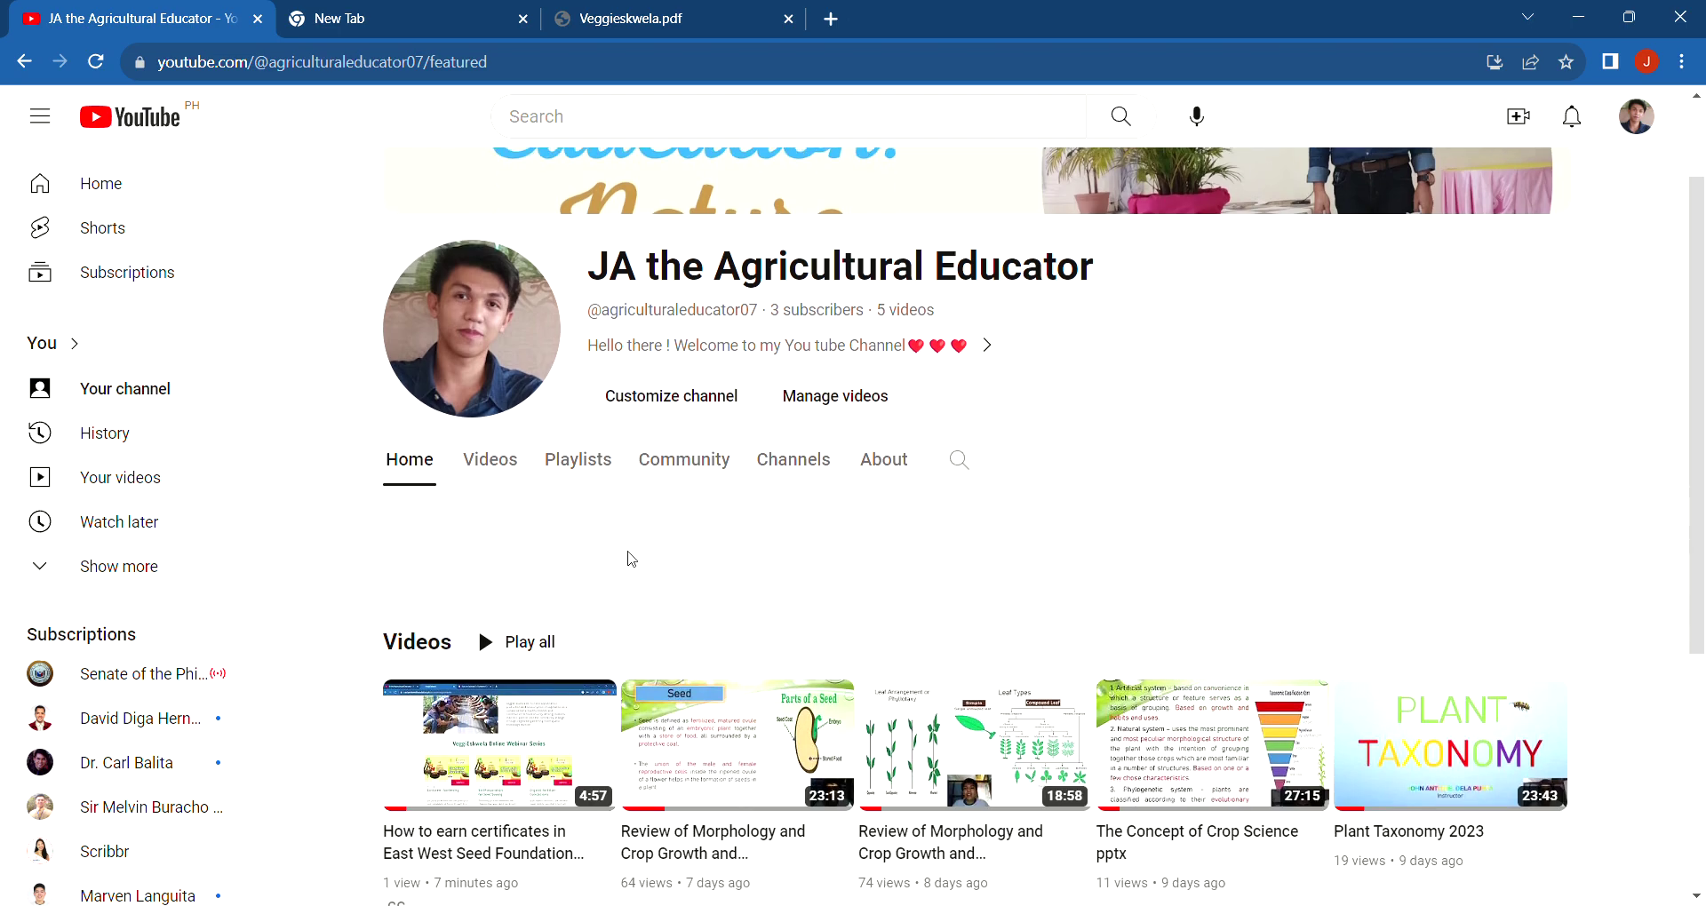
Open a new browser tab showing the Google start page.
left_click(382, 8)
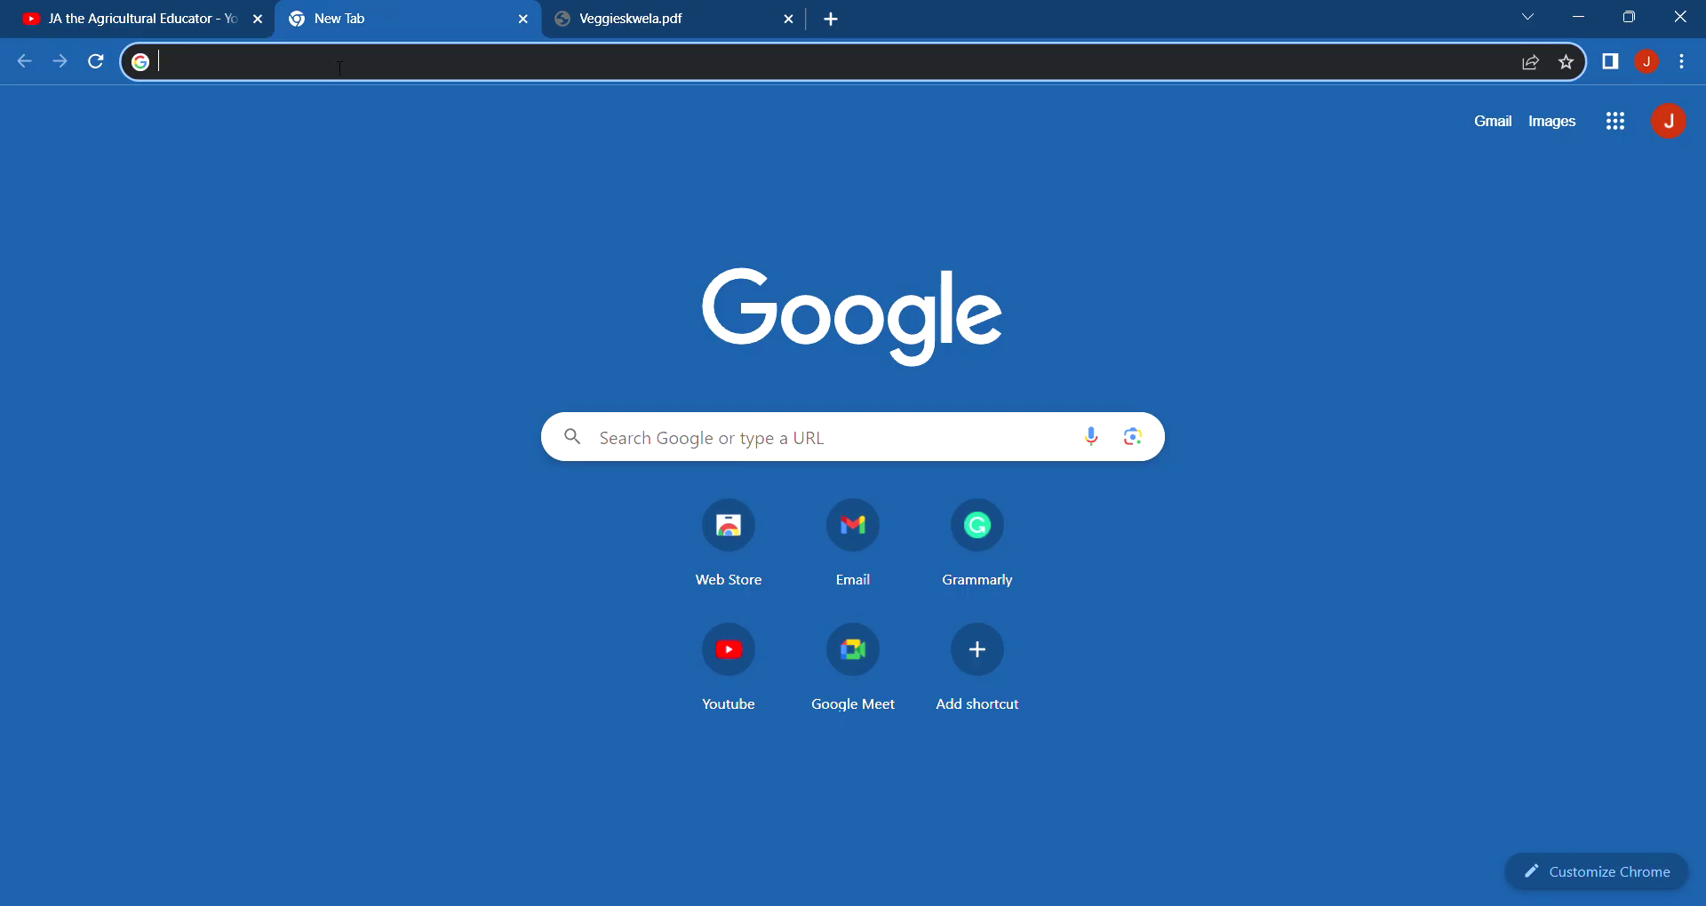
Search Google for 'veggieskwela'.
left_click(315, 63)
type("ve")
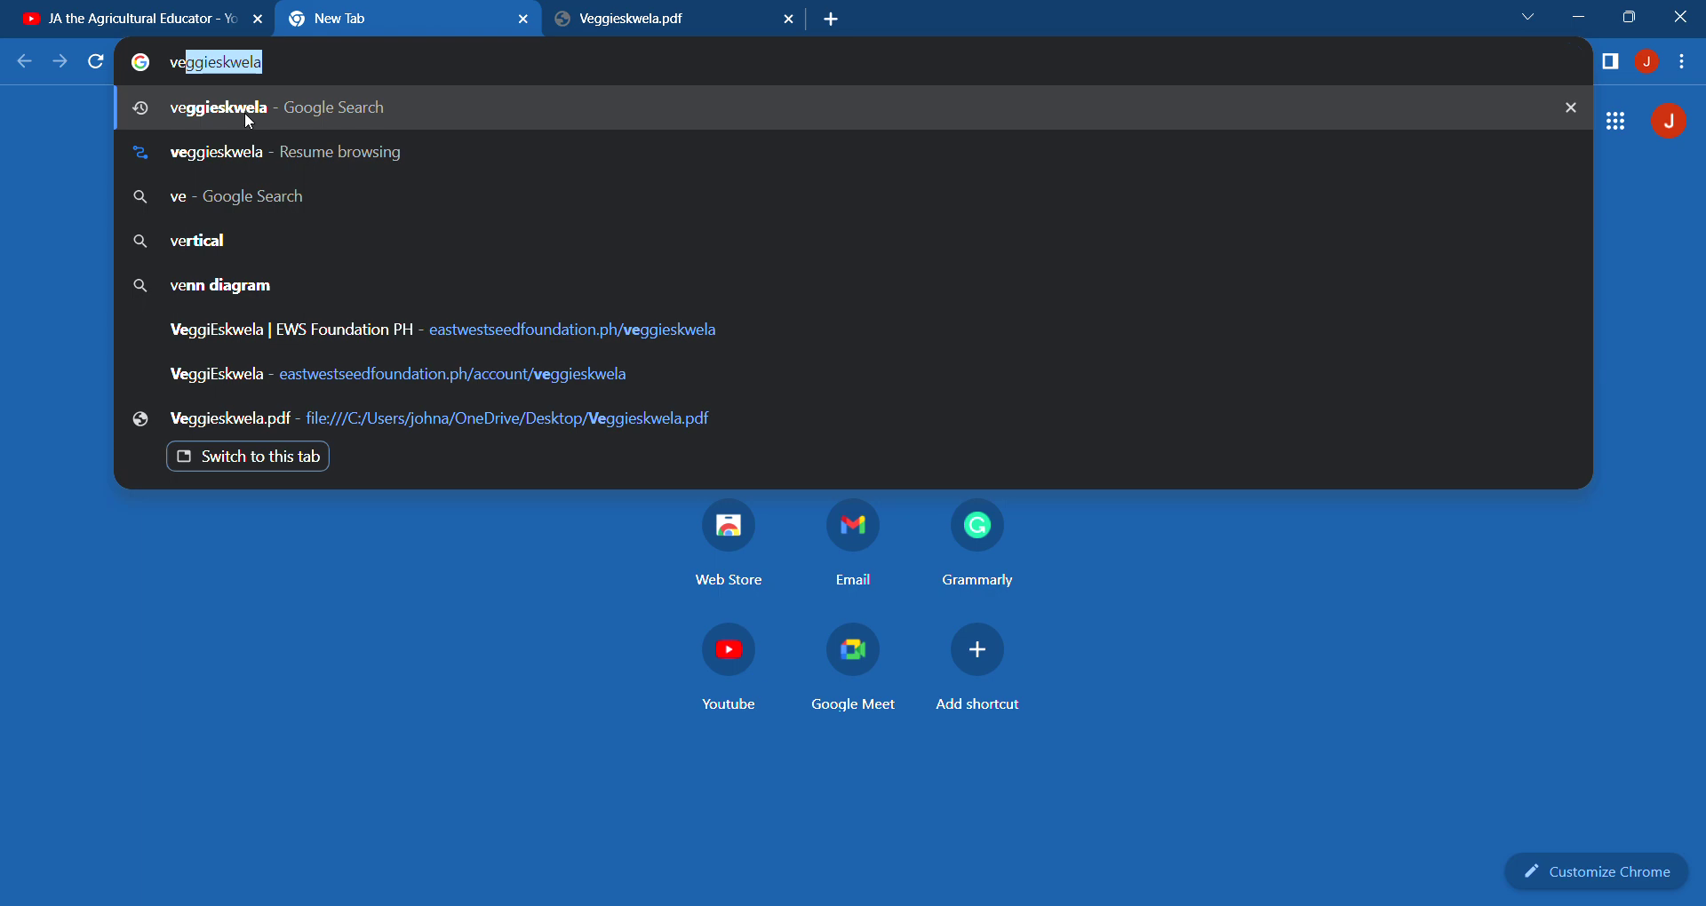
type("ggiesk")
key("BackSpace")
type("skwel")
key("Return")
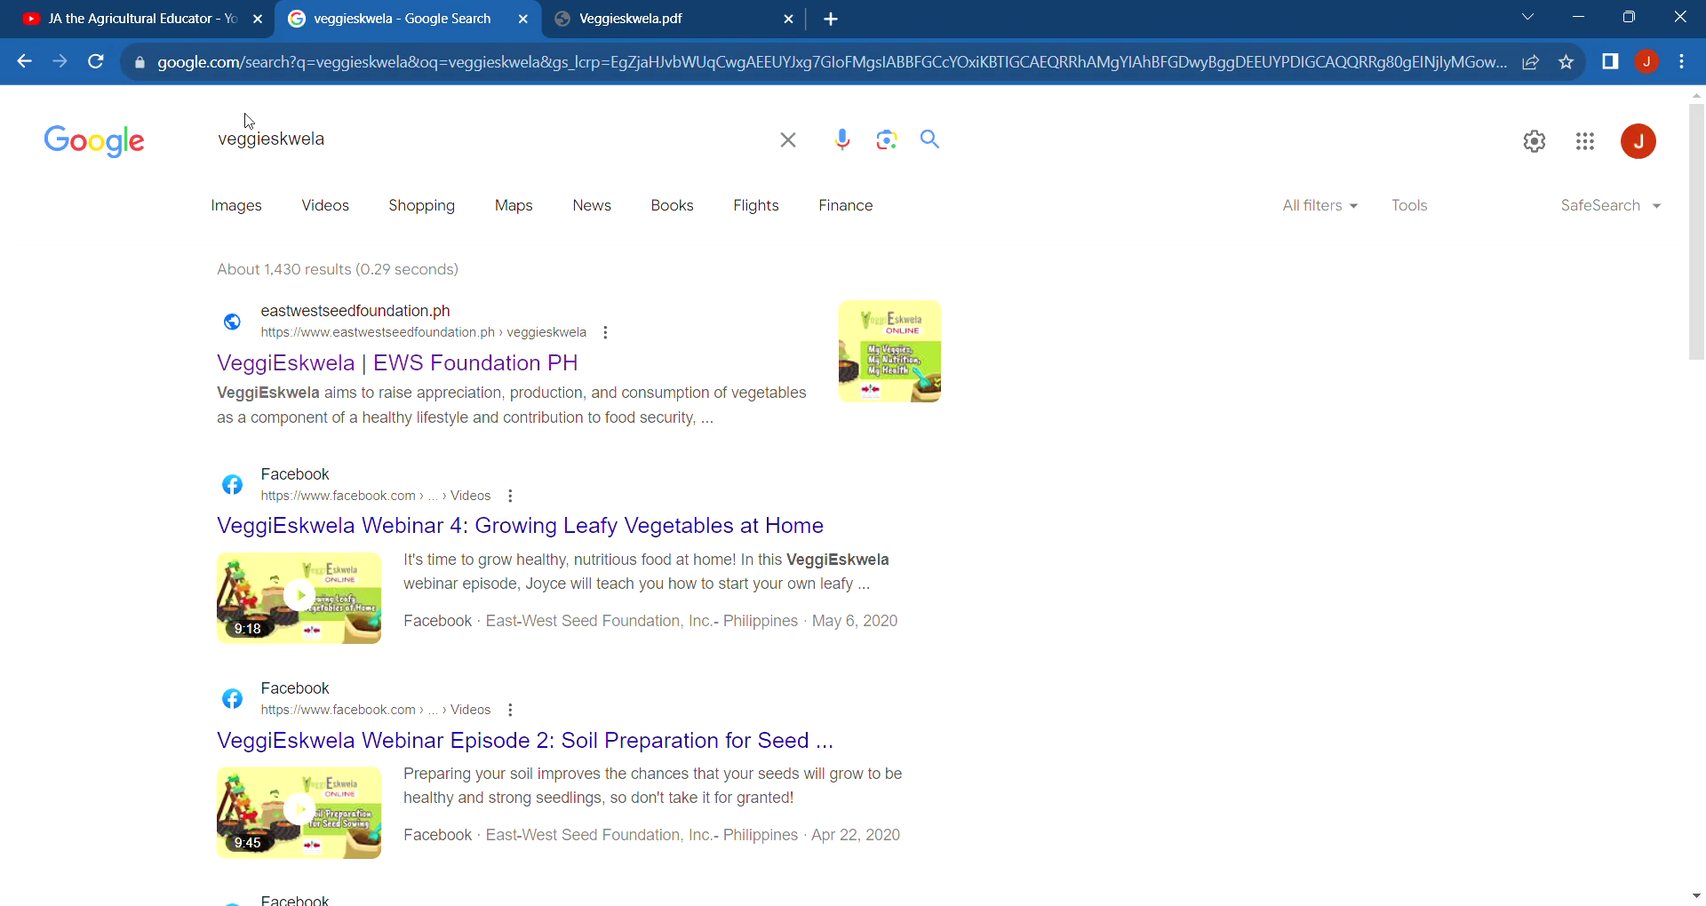
Open the VeggiEskwela | EWS Foundation PH result and browse its webinar episodes.
left_click(375, 364)
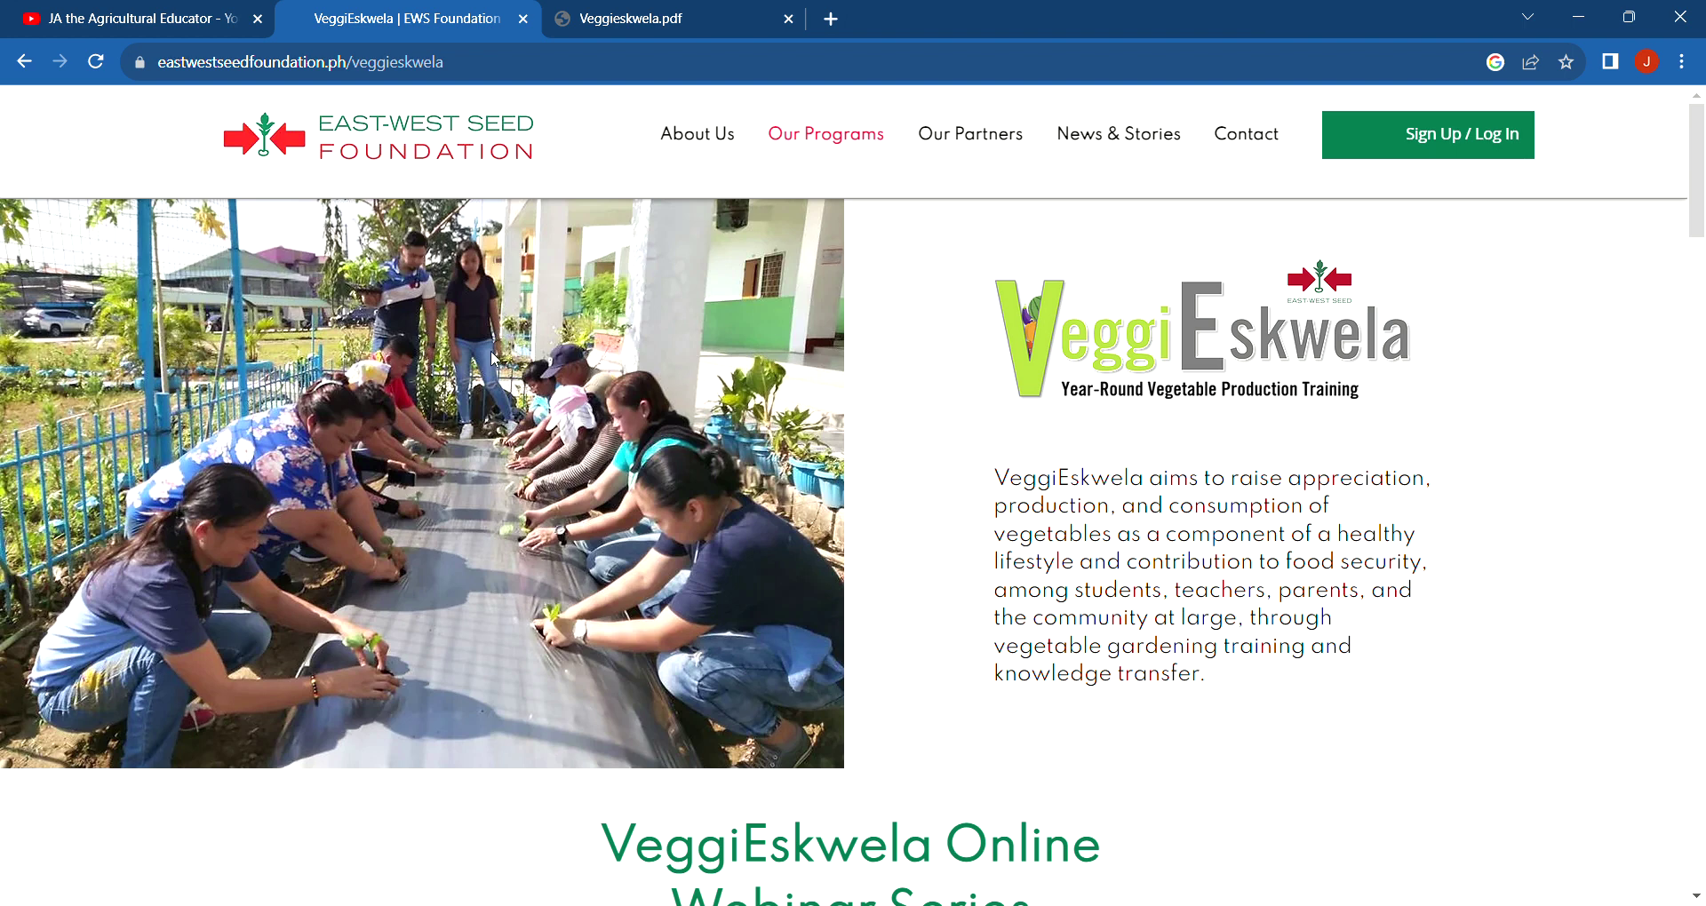
scroll(495, 358, "down", 1)
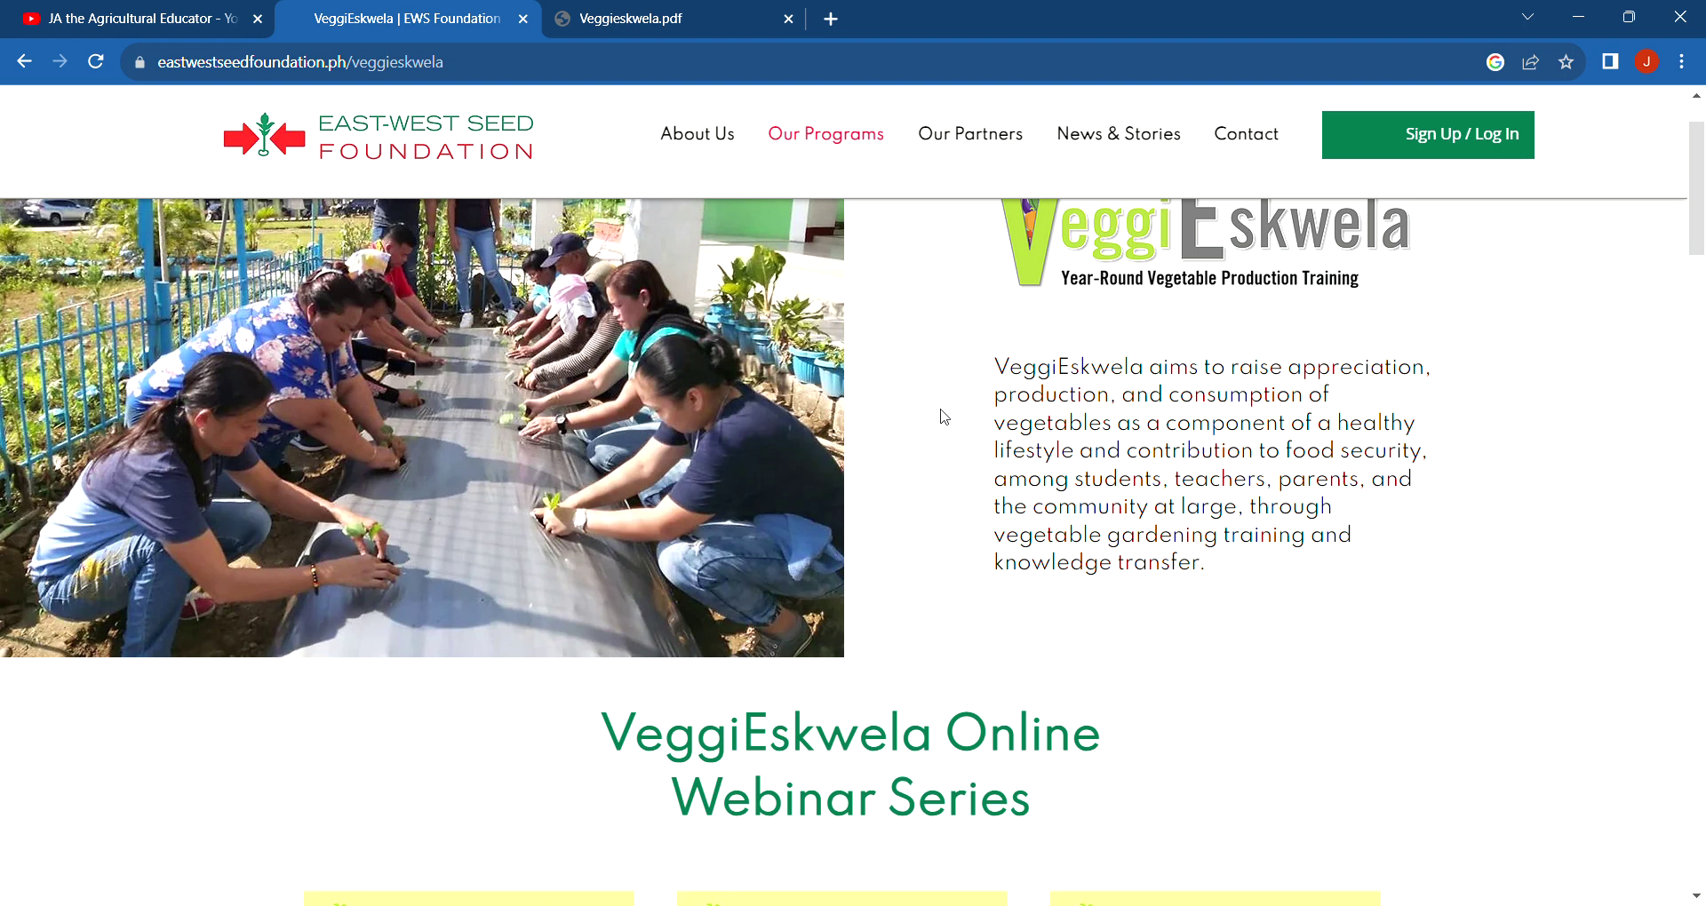
scroll(969, 448, "down", 1)
scroll(1006, 467, "down", 5)
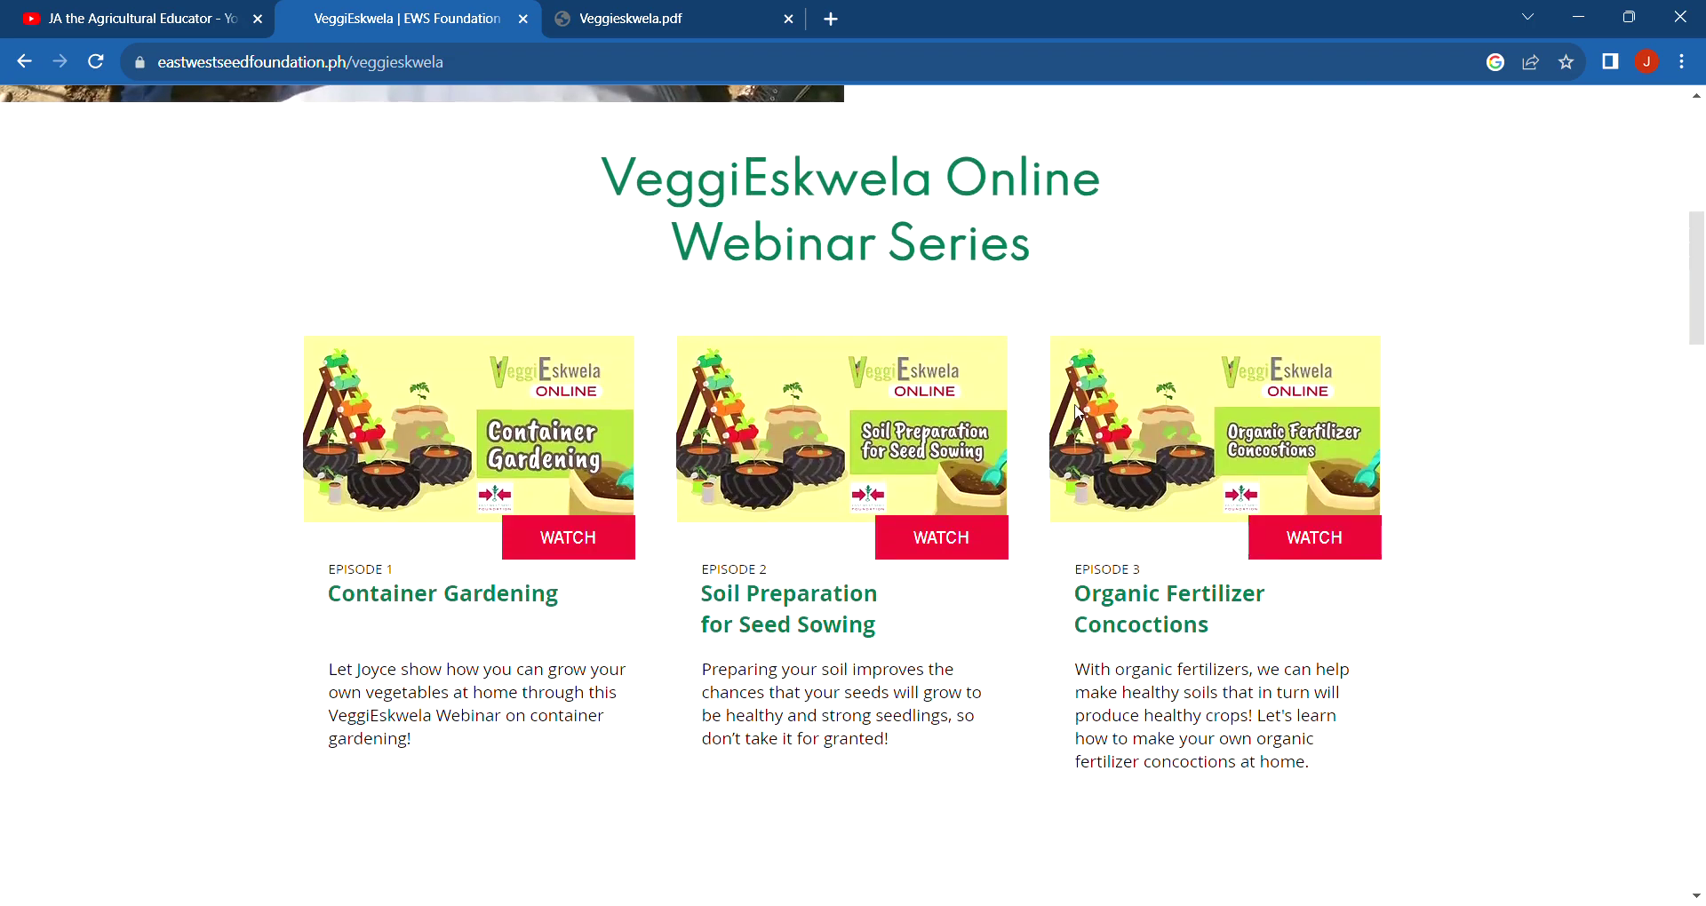
scroll(1075, 410, "down", 1)
scroll(1075, 410, "down", 8)
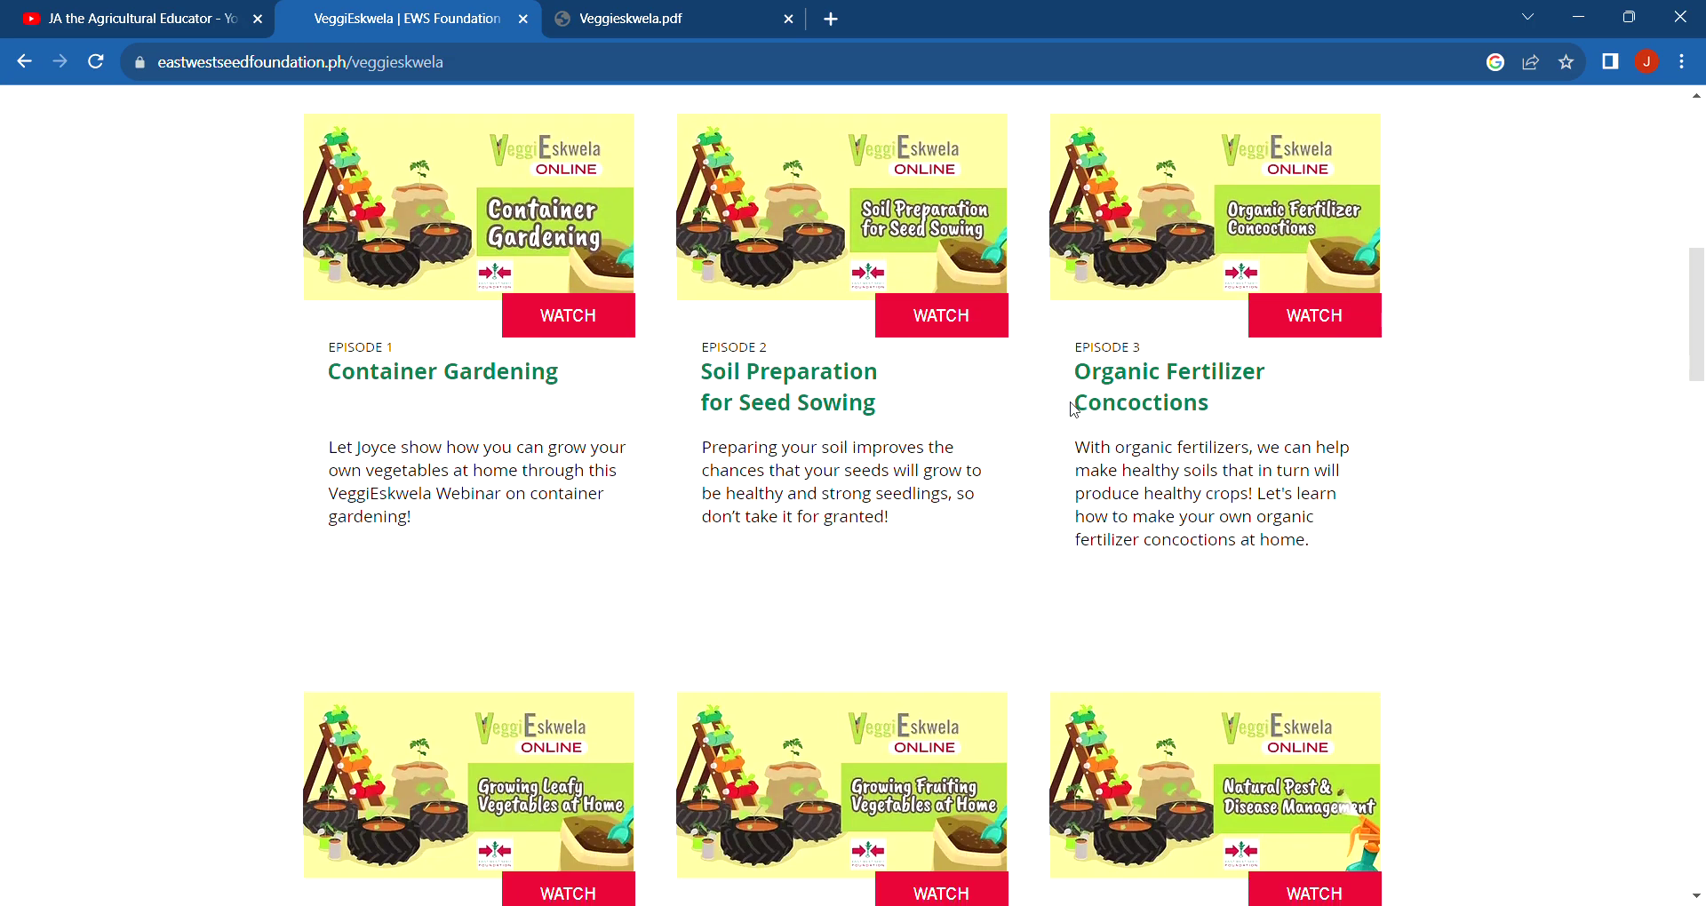
scroll(1075, 410, "down", 16)
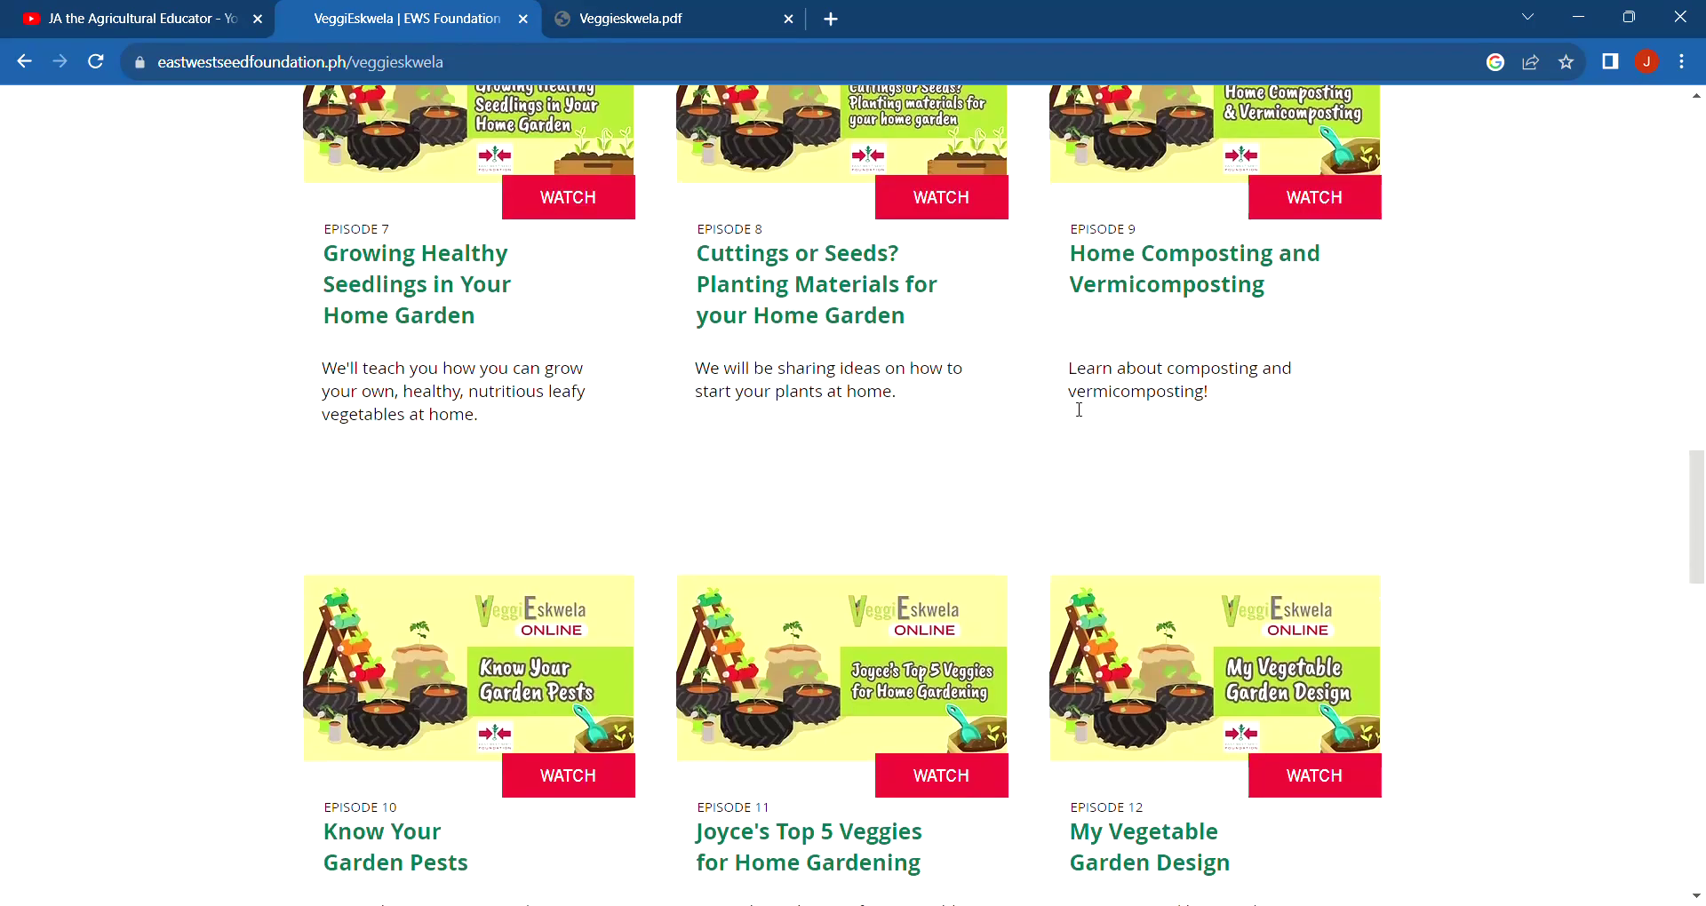
Scroll back up and open the member Sign Up / Log In window.
scroll(1075, 411, "up", 20)
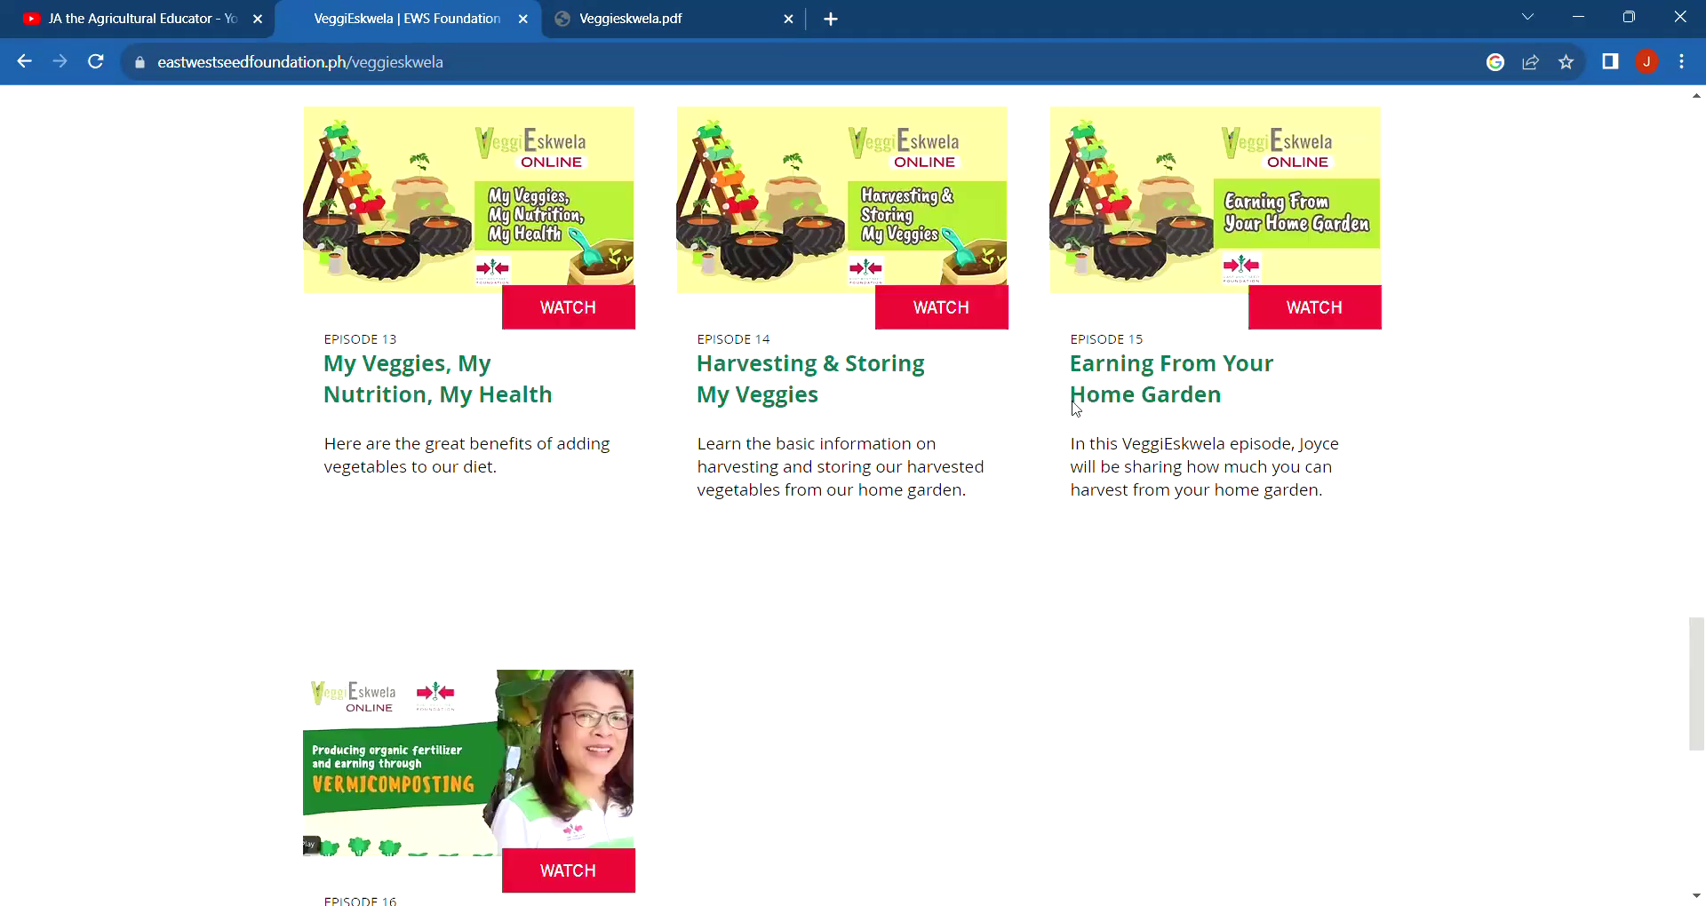
scroll(1082, 412, "up", 12)
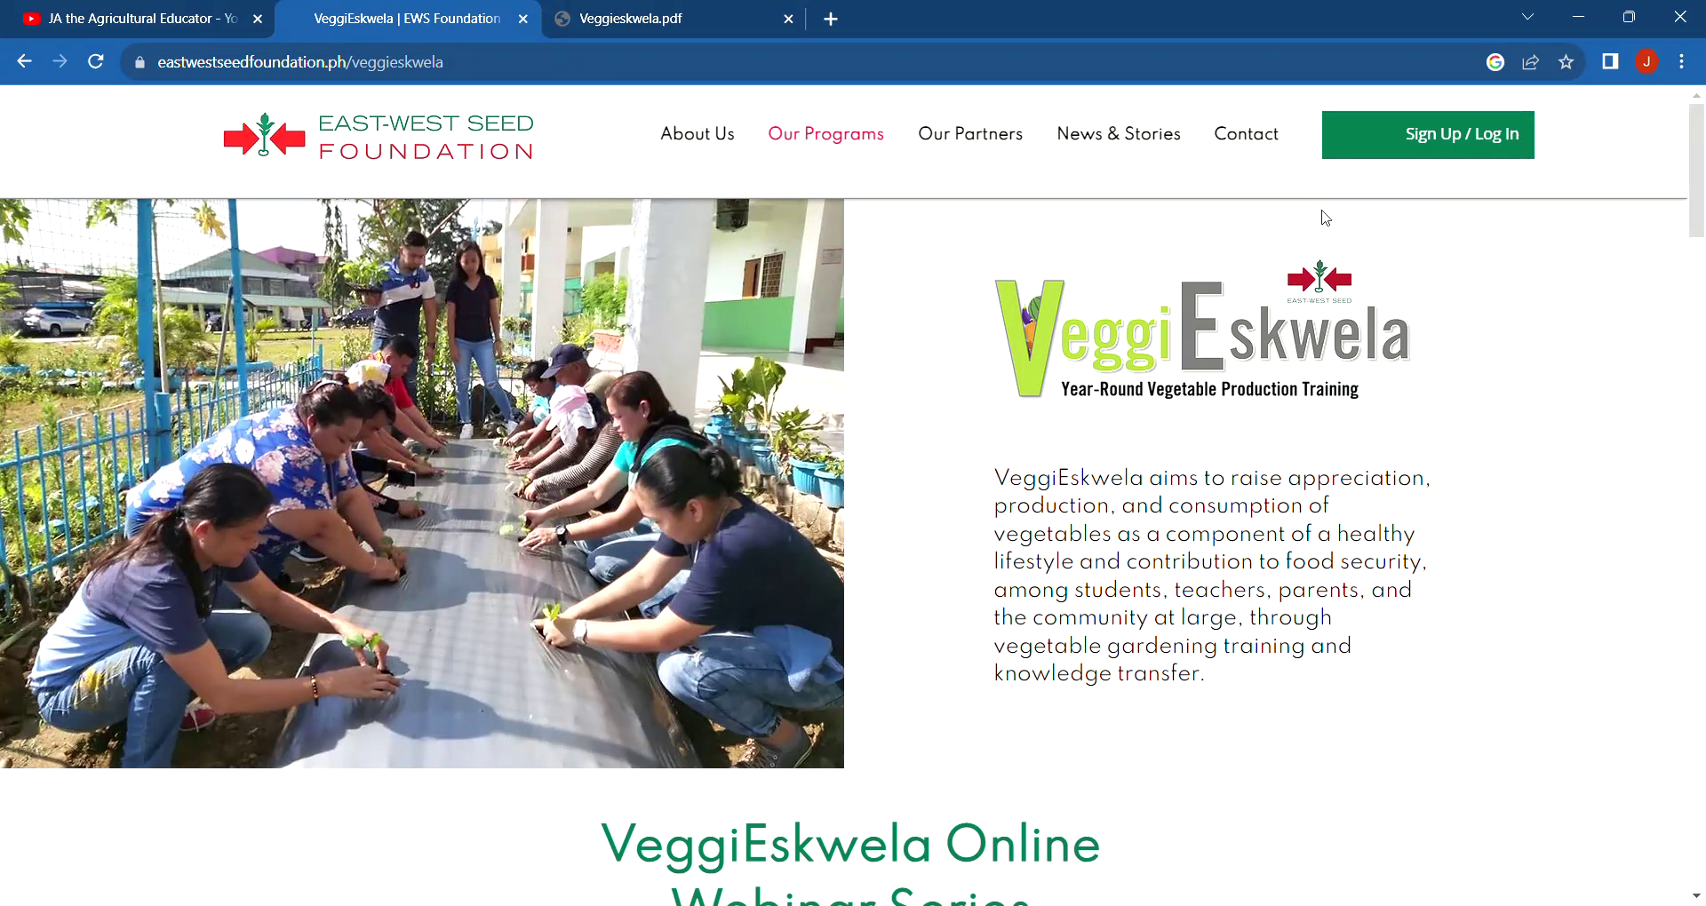
left_click(1419, 139)
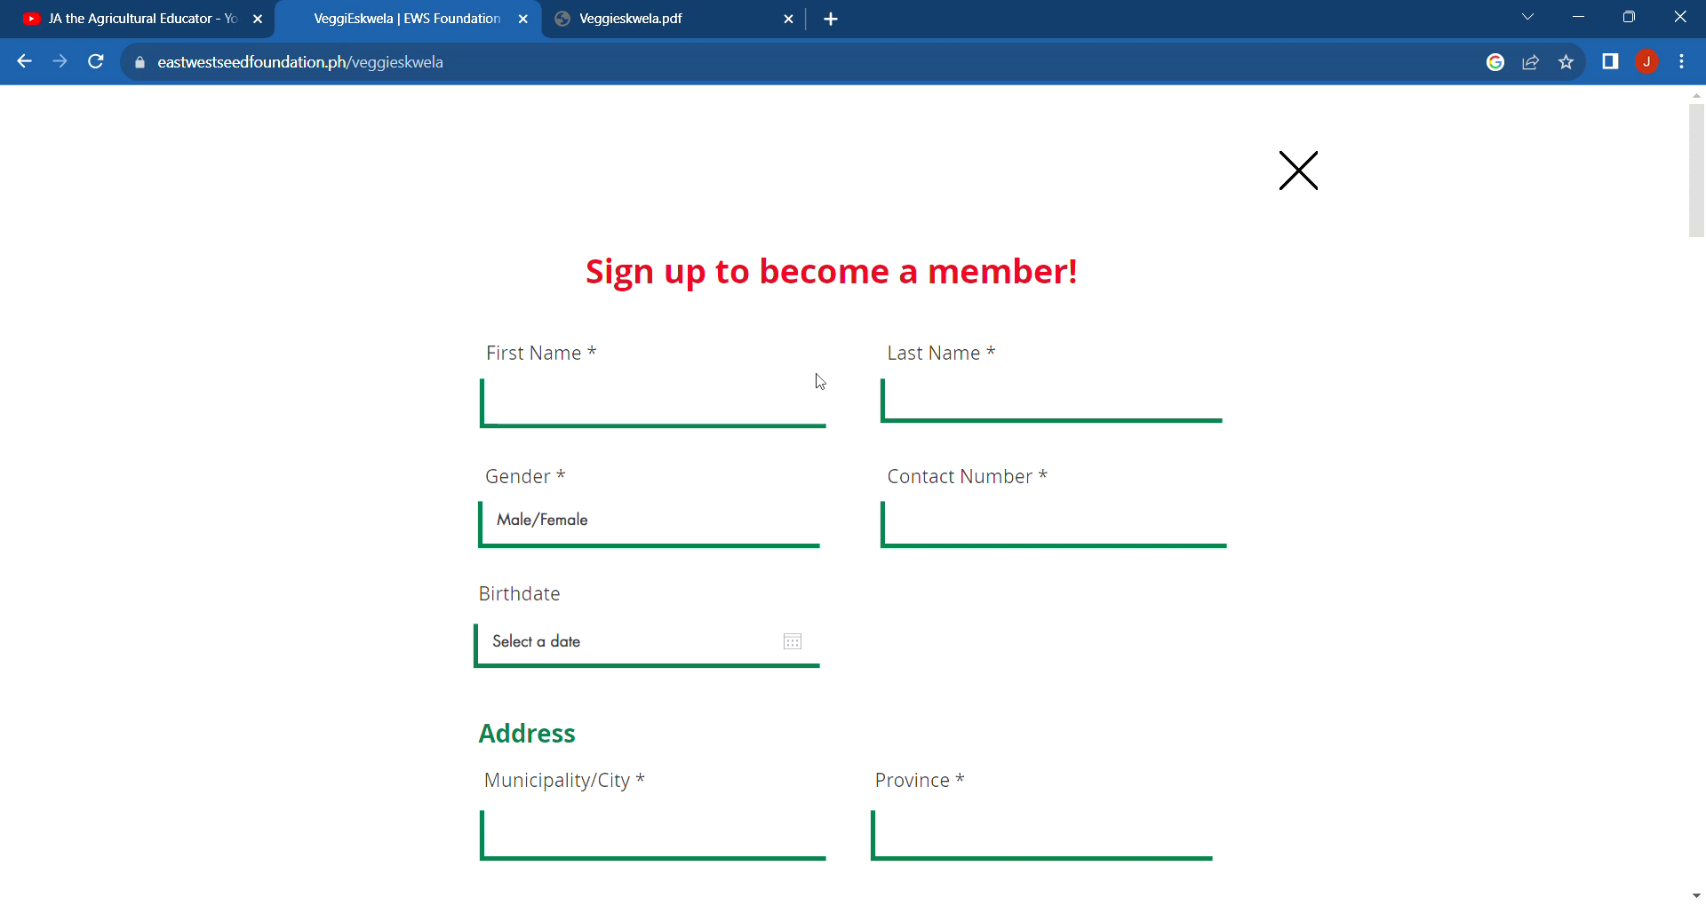
Scroll the sign-up form past its Address, Work Profile, Email and Password fields to the bottom.
scroll(520, 383, "down", 1)
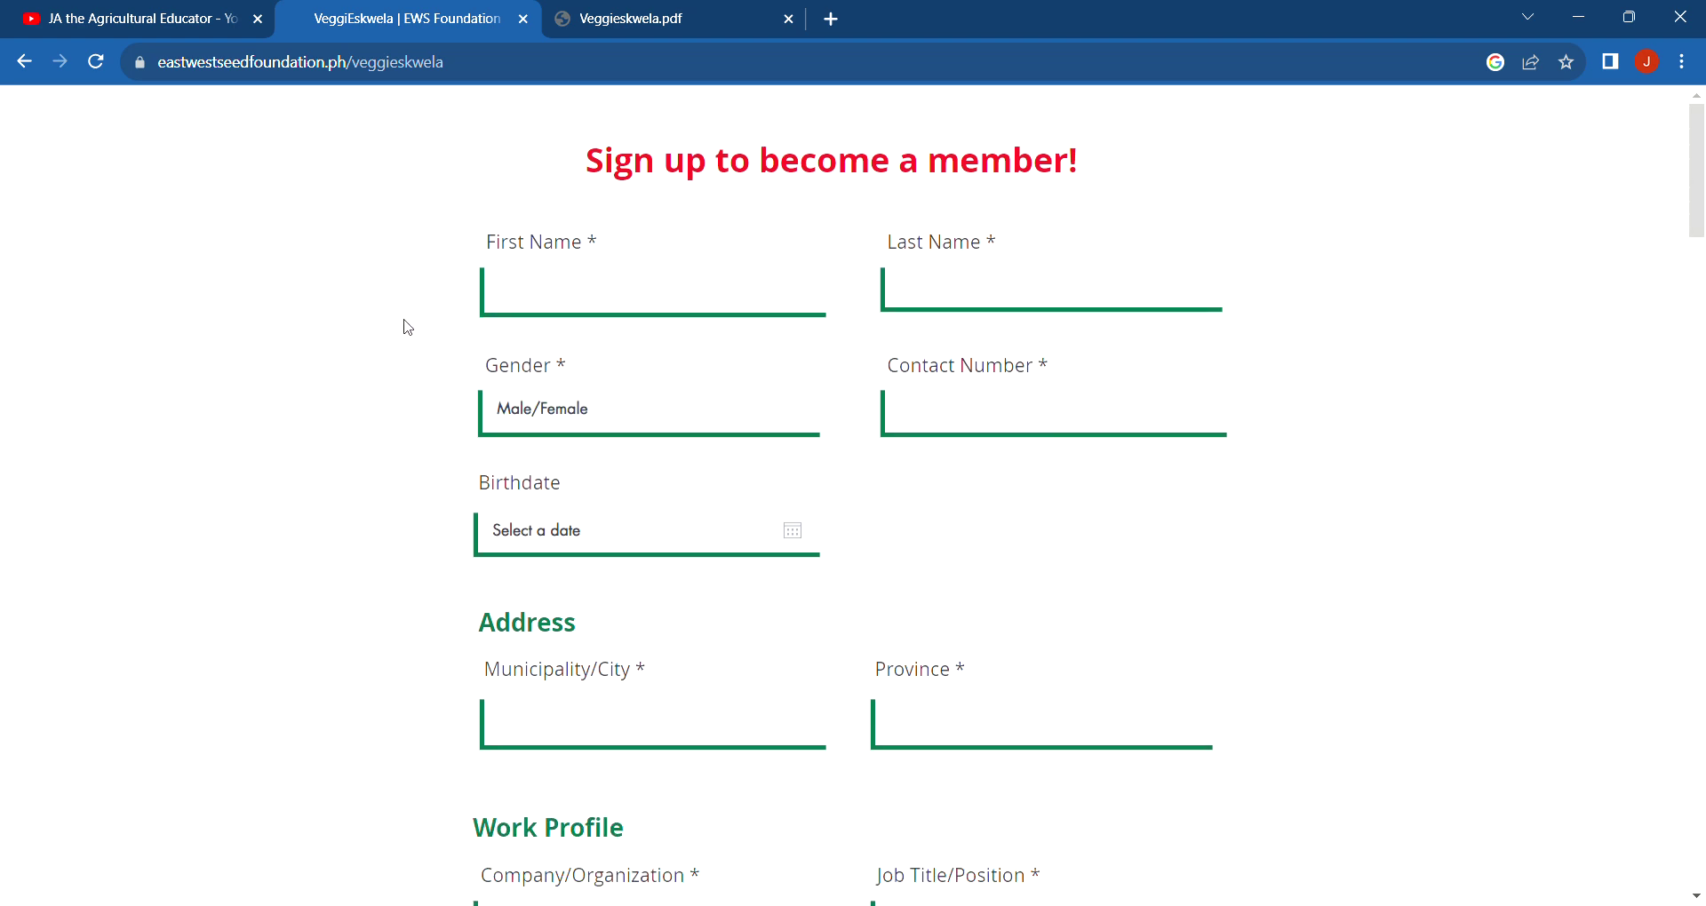
scroll(409, 321, "down", 4)
scroll(404, 324, "up", 2)
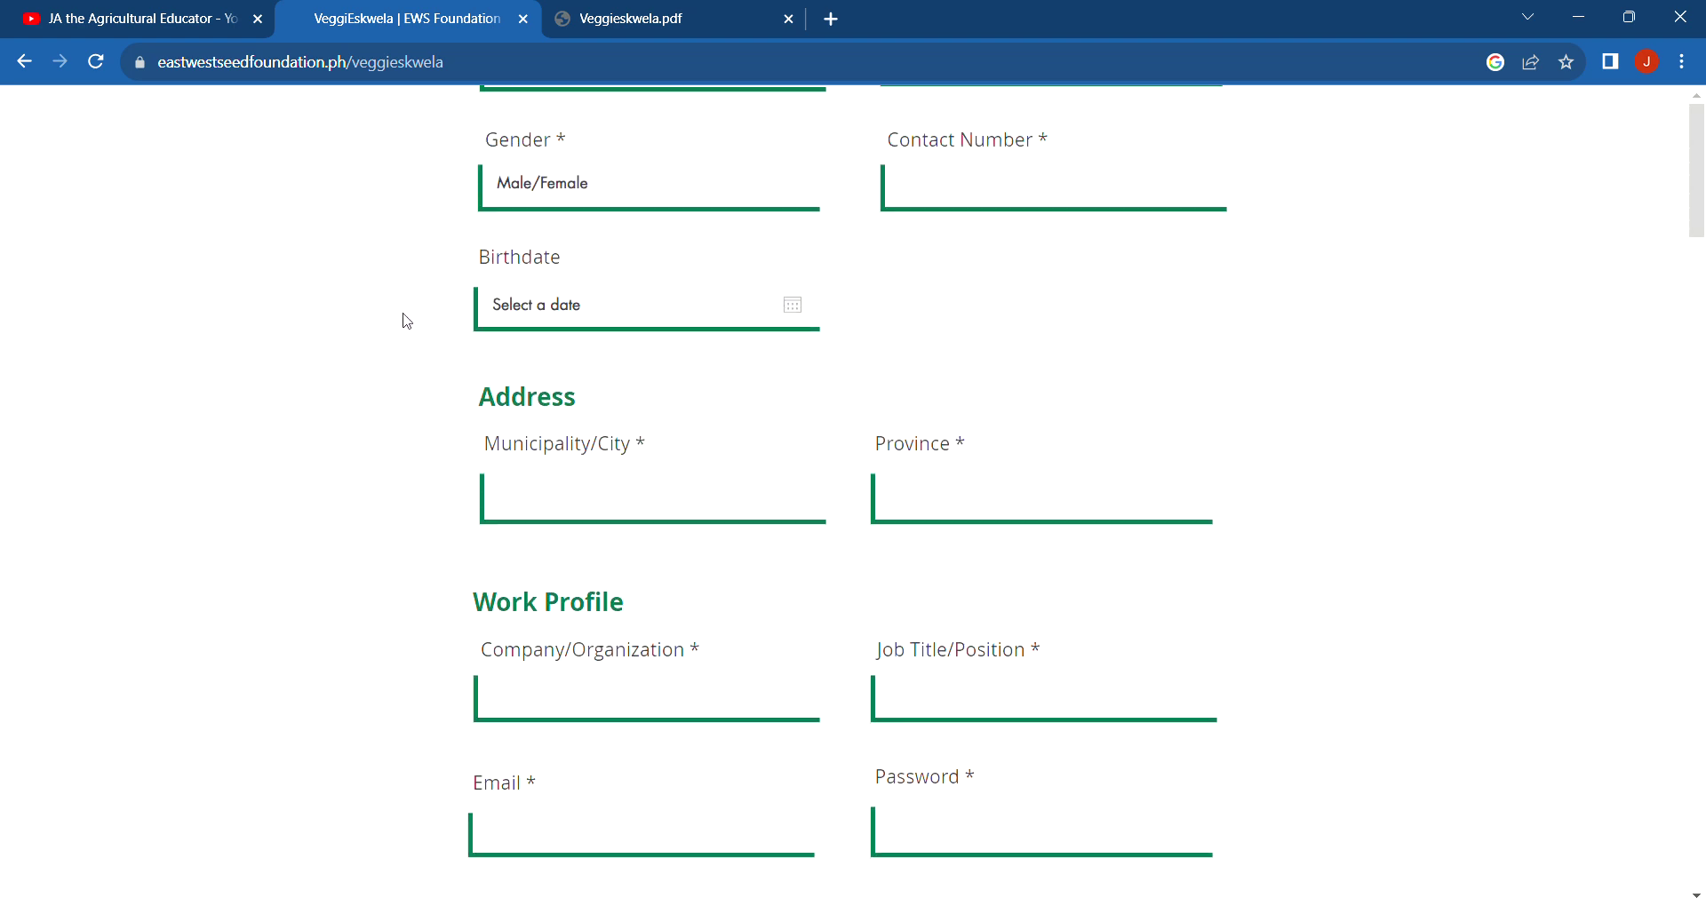
scroll(273, 426, "down", 2)
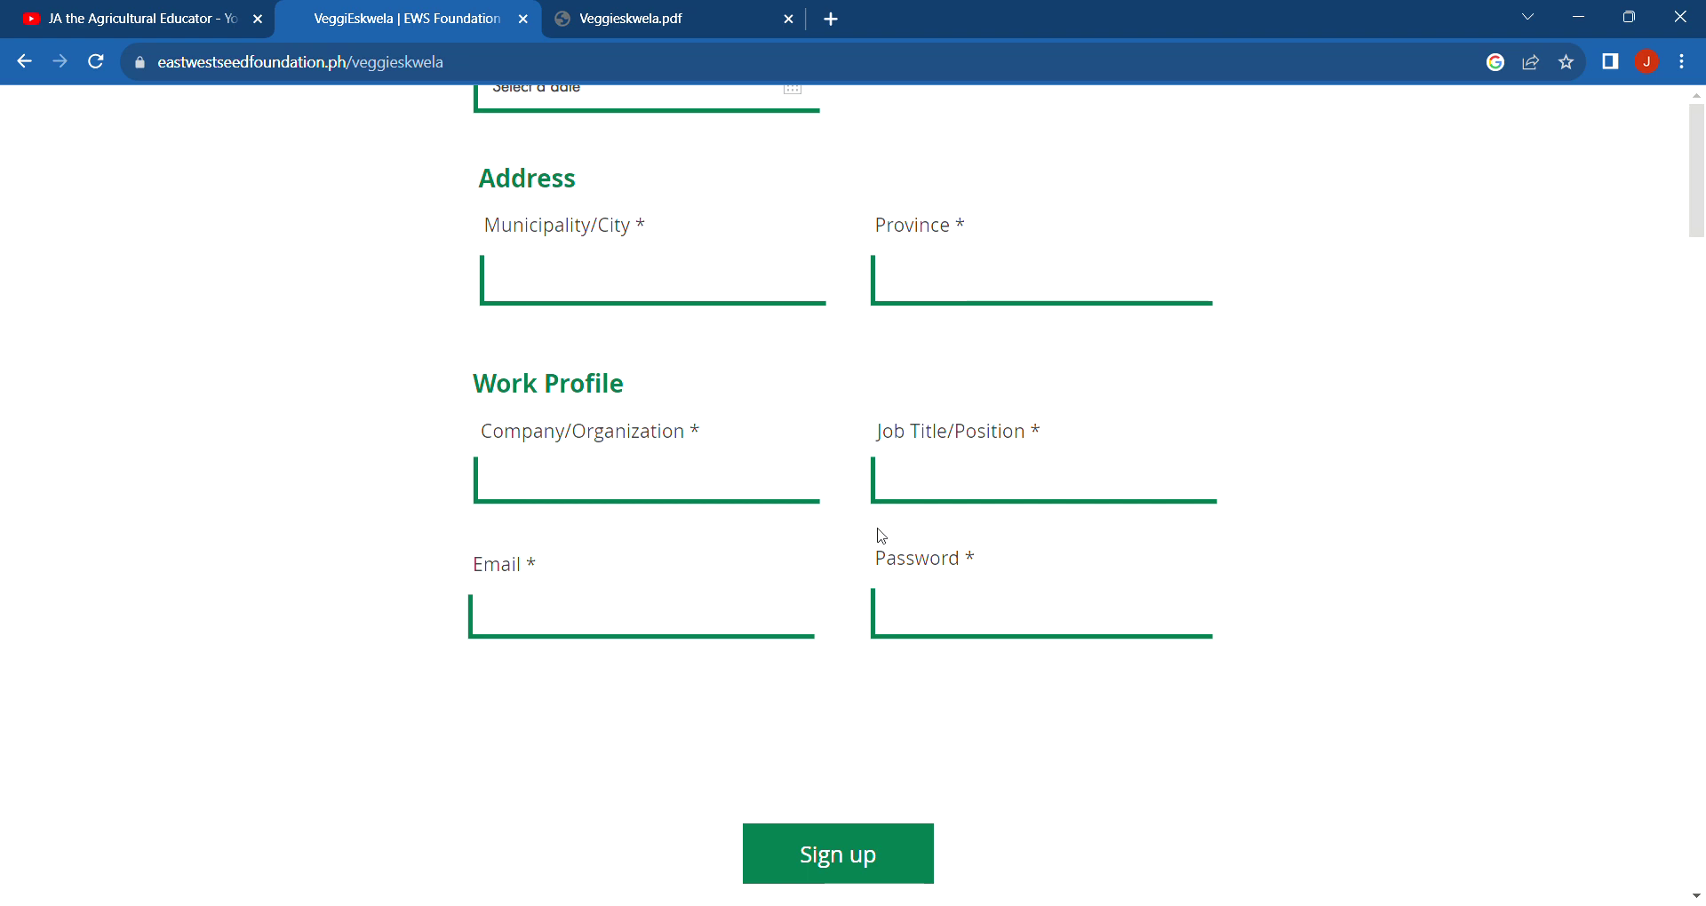
scroll(815, 659, "down", 1)
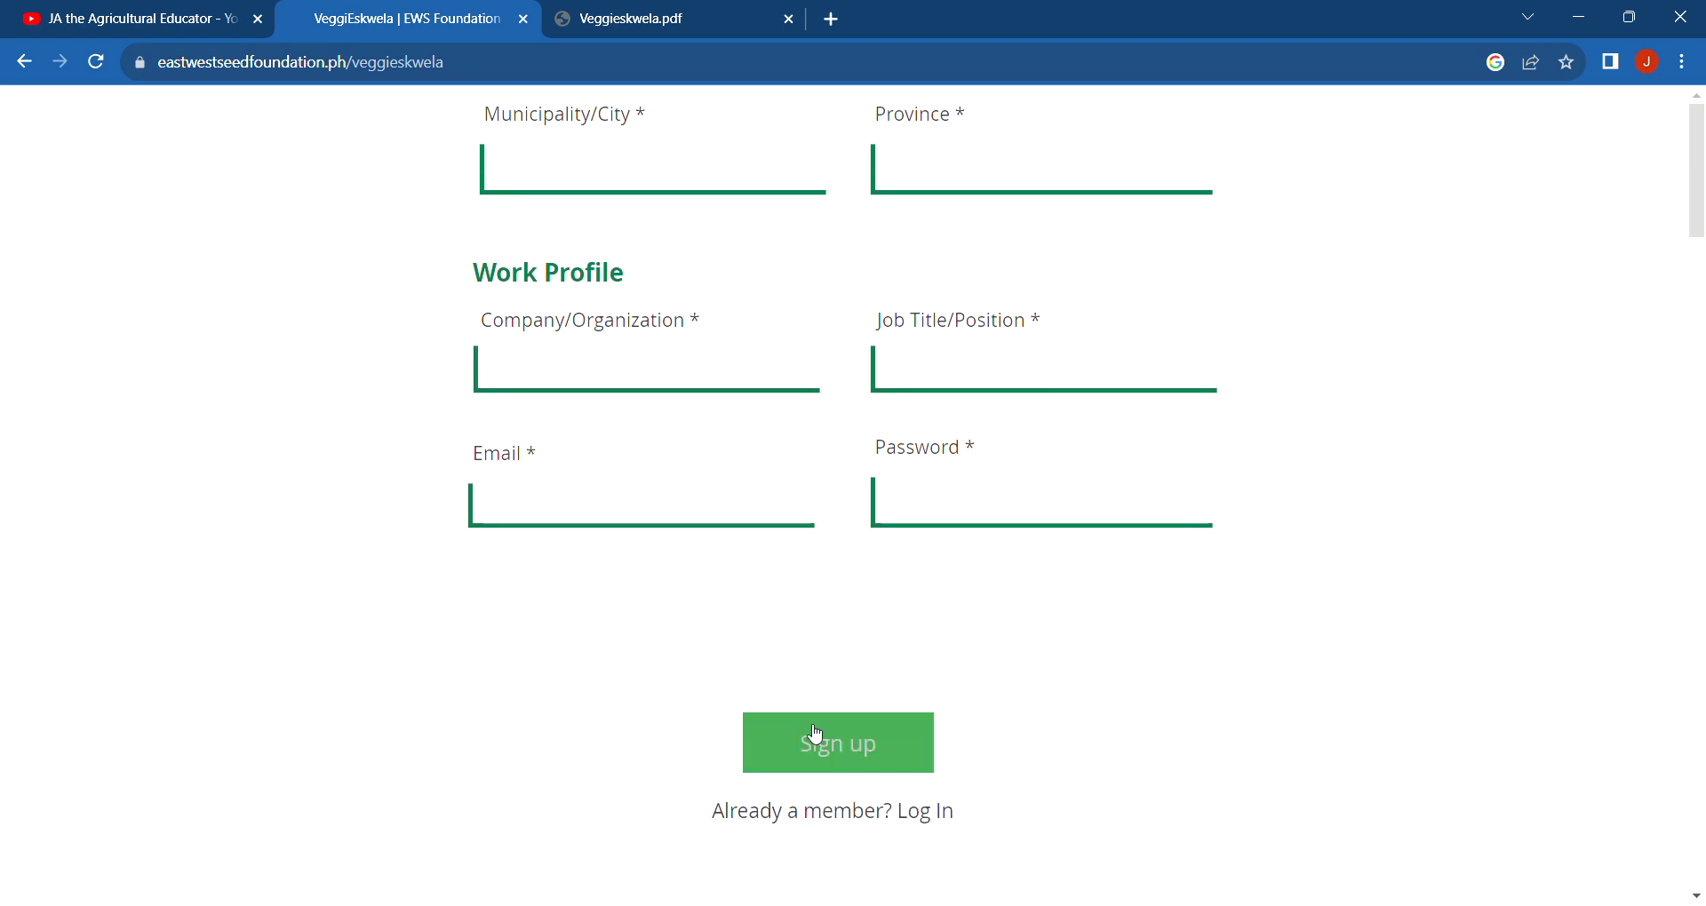
scroll(787, 640, "up", 6)
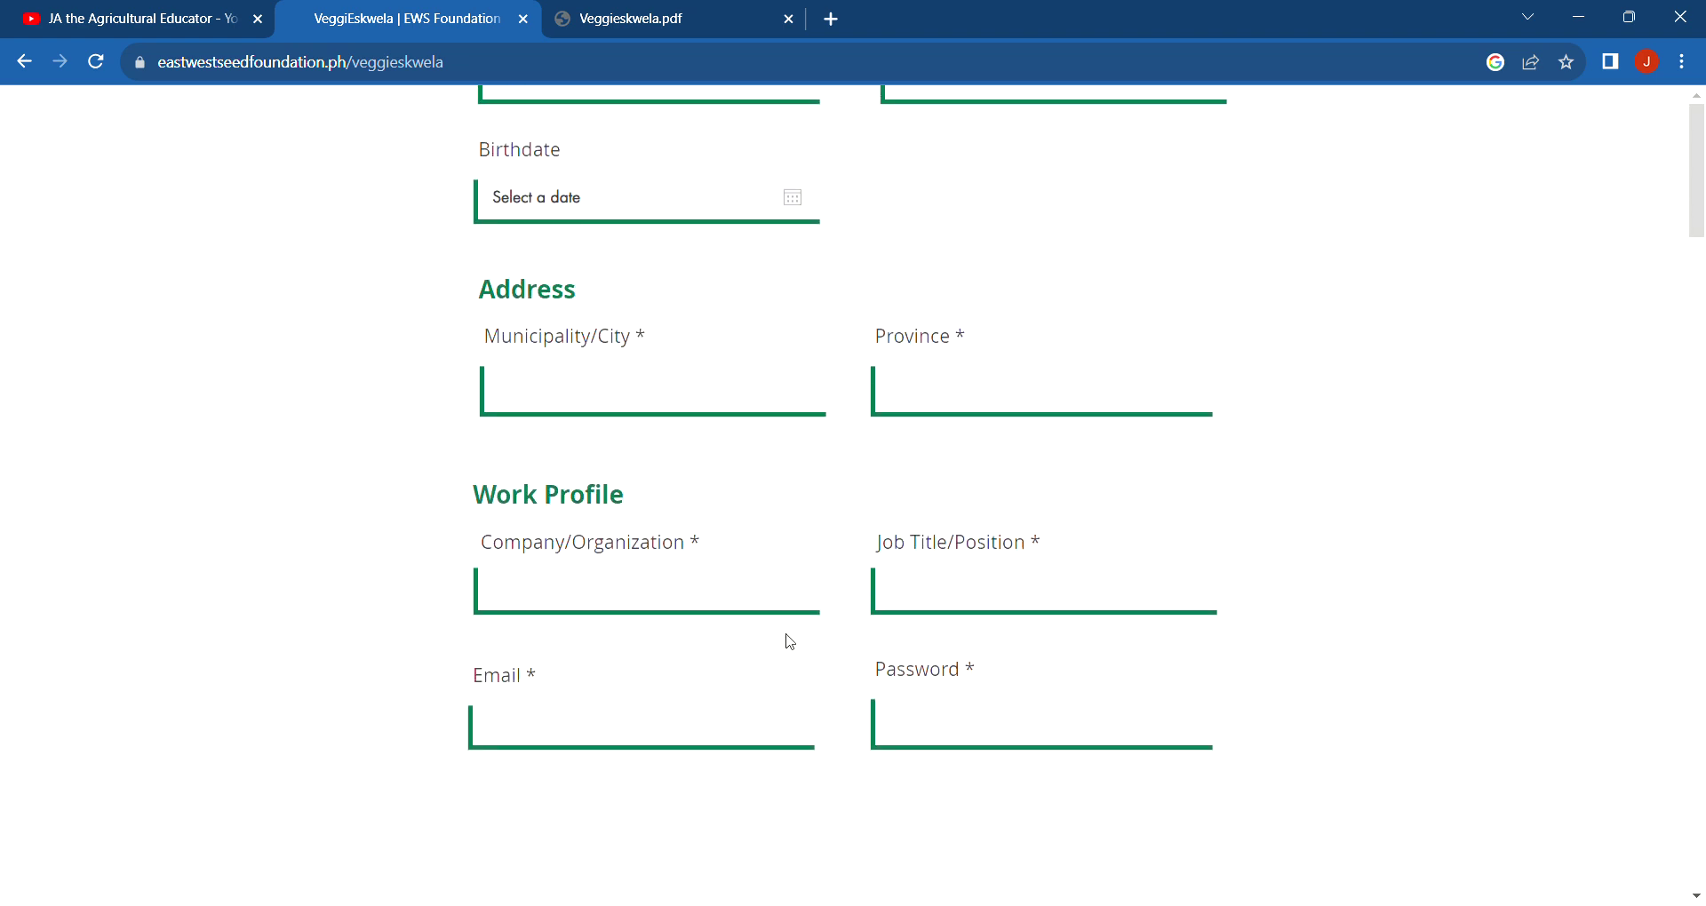
scroll(1015, 510, "down", 3)
scroll(1015, 509, "down", 4)
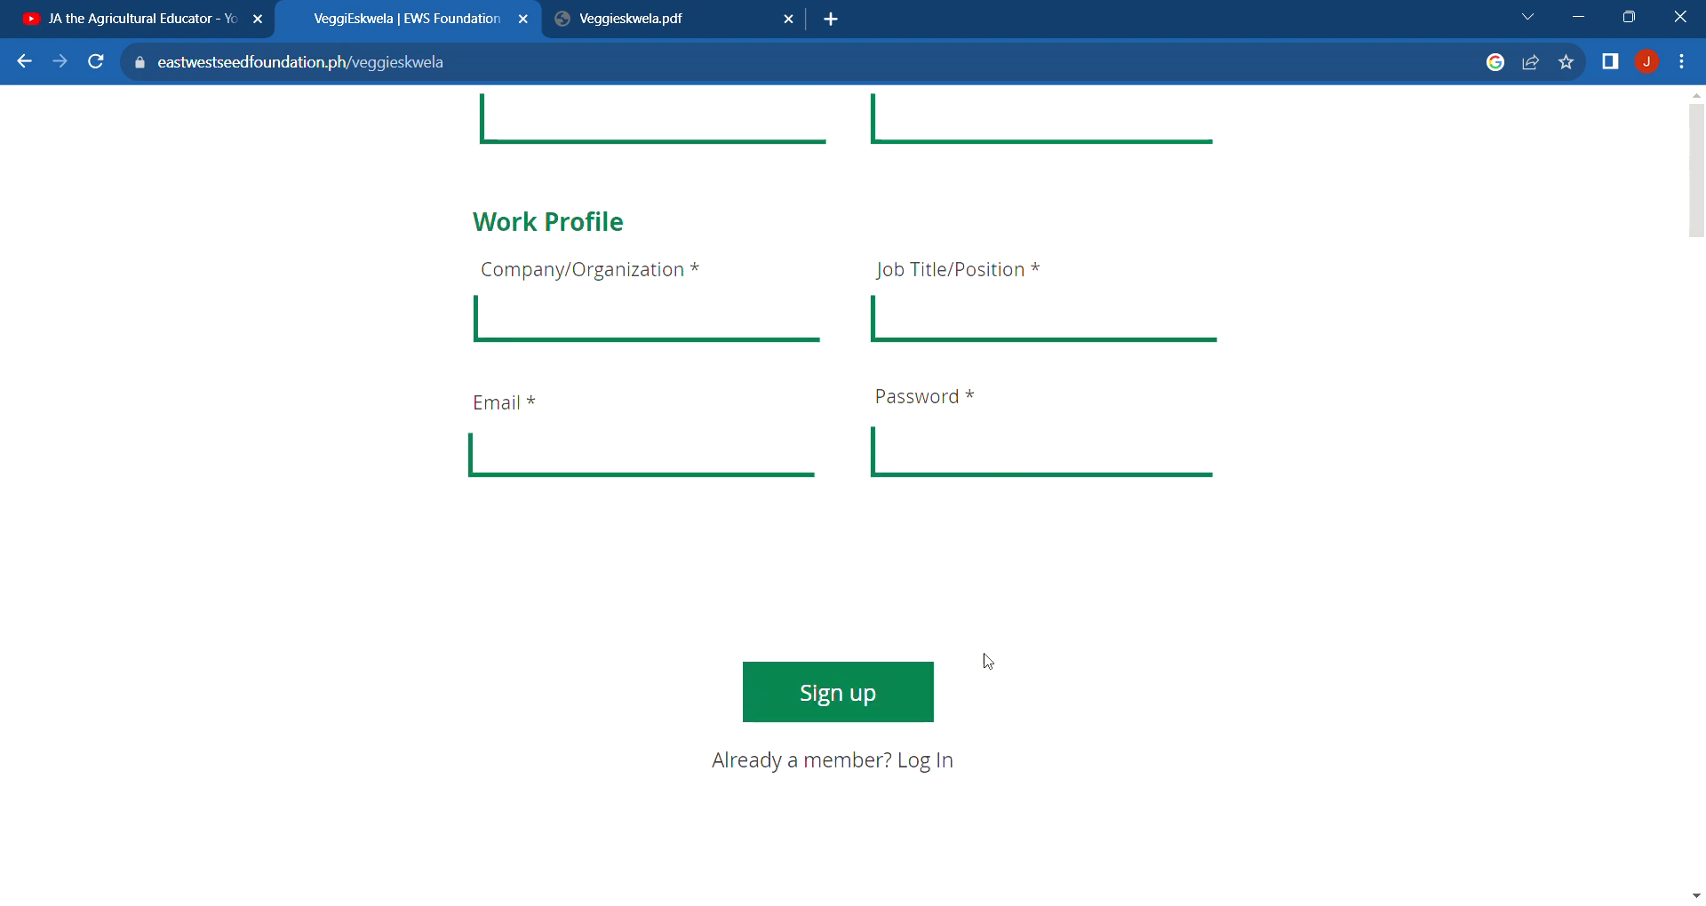
Log in with email, entering the member's e-mail address and account password.
left_click(934, 764)
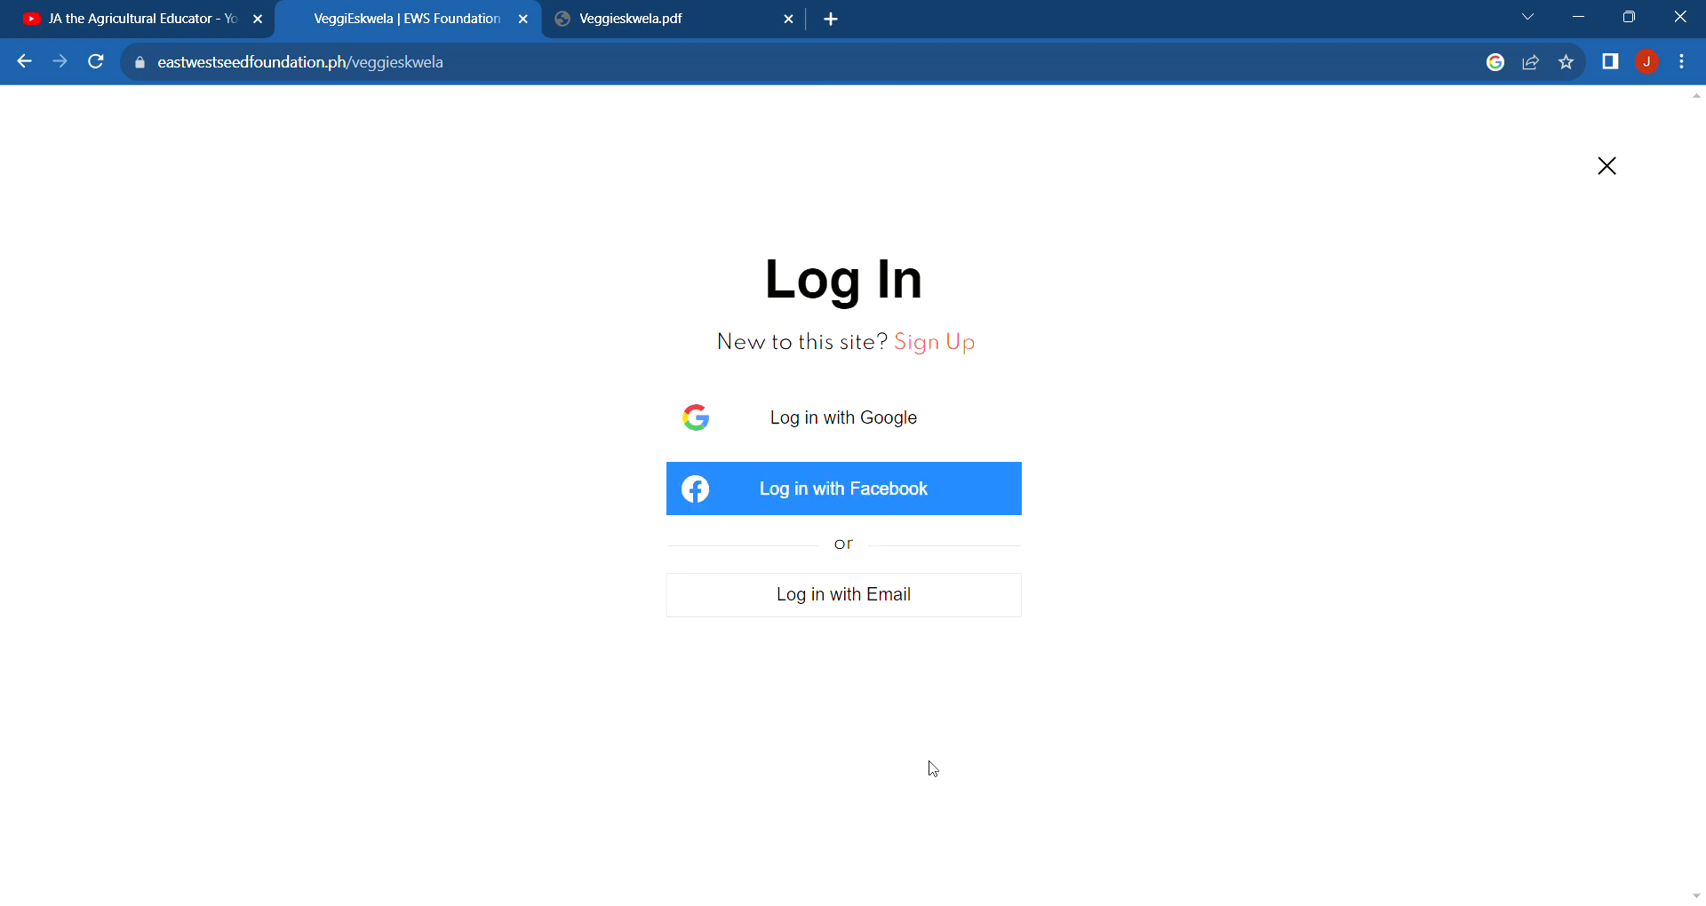
left_click(797, 602)
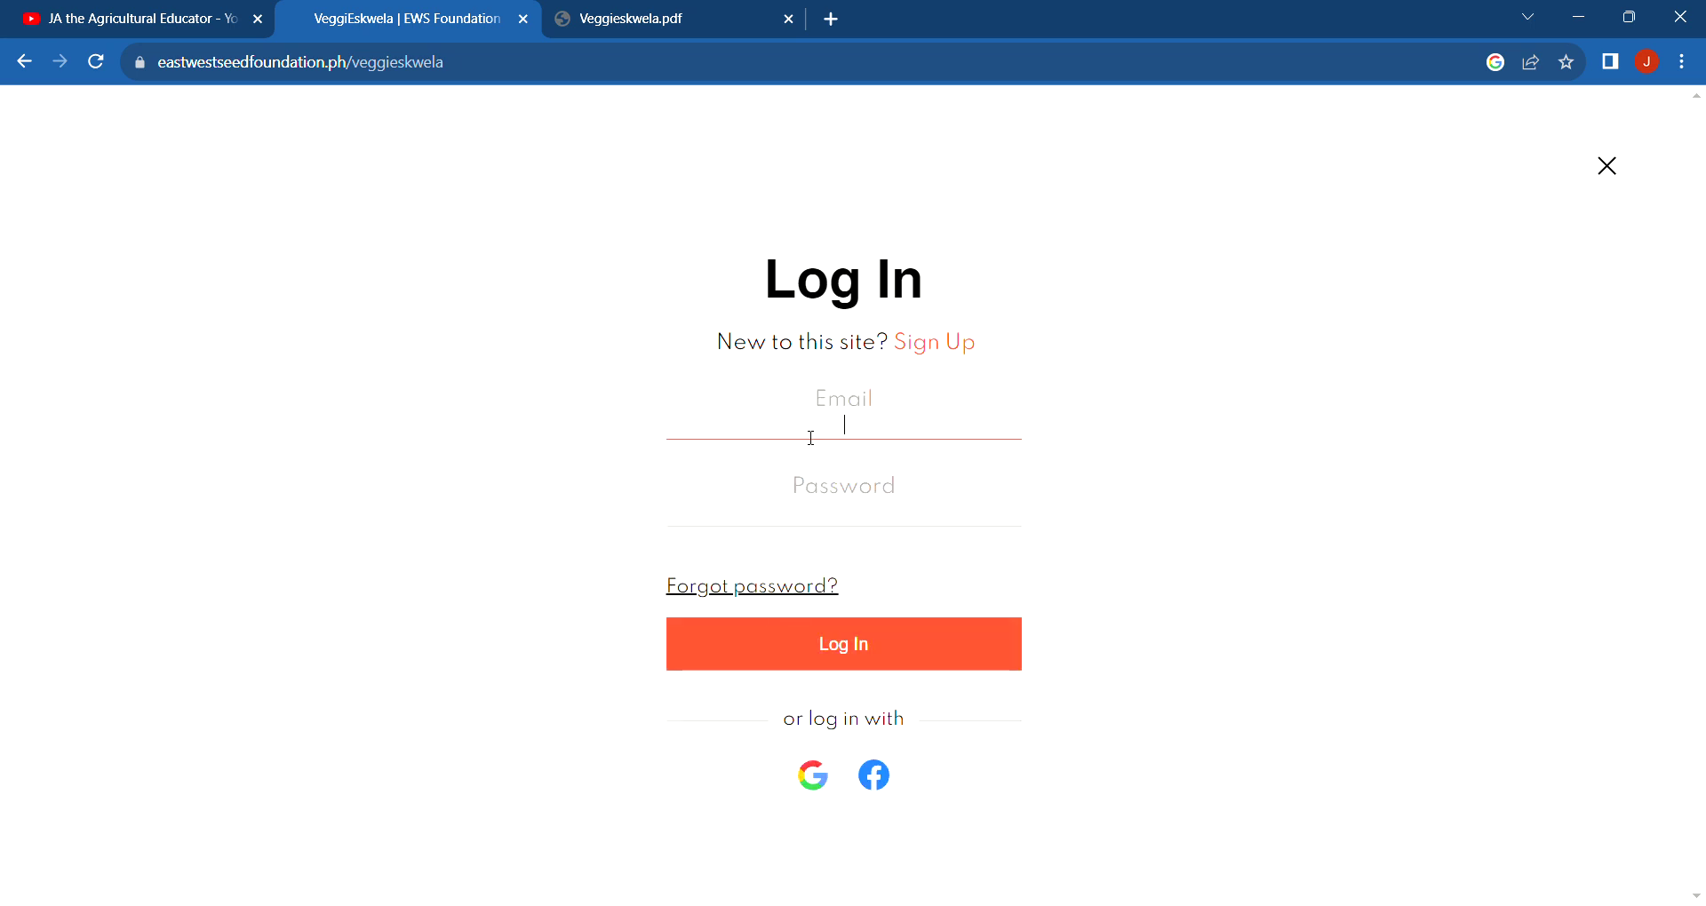
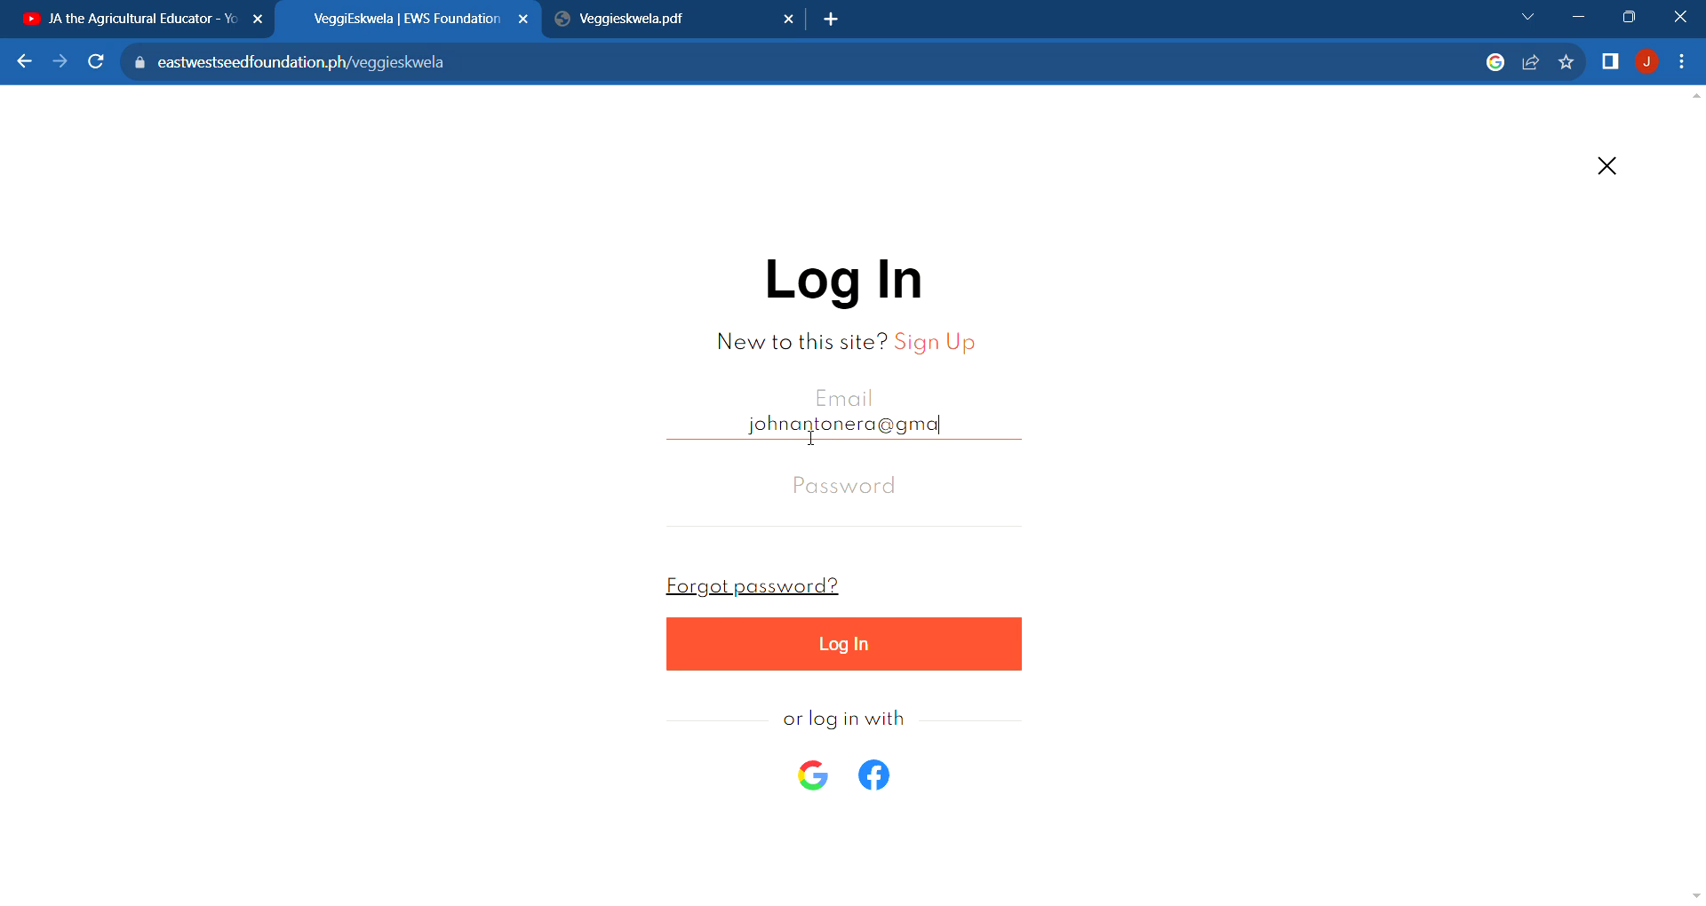
key("Tab")
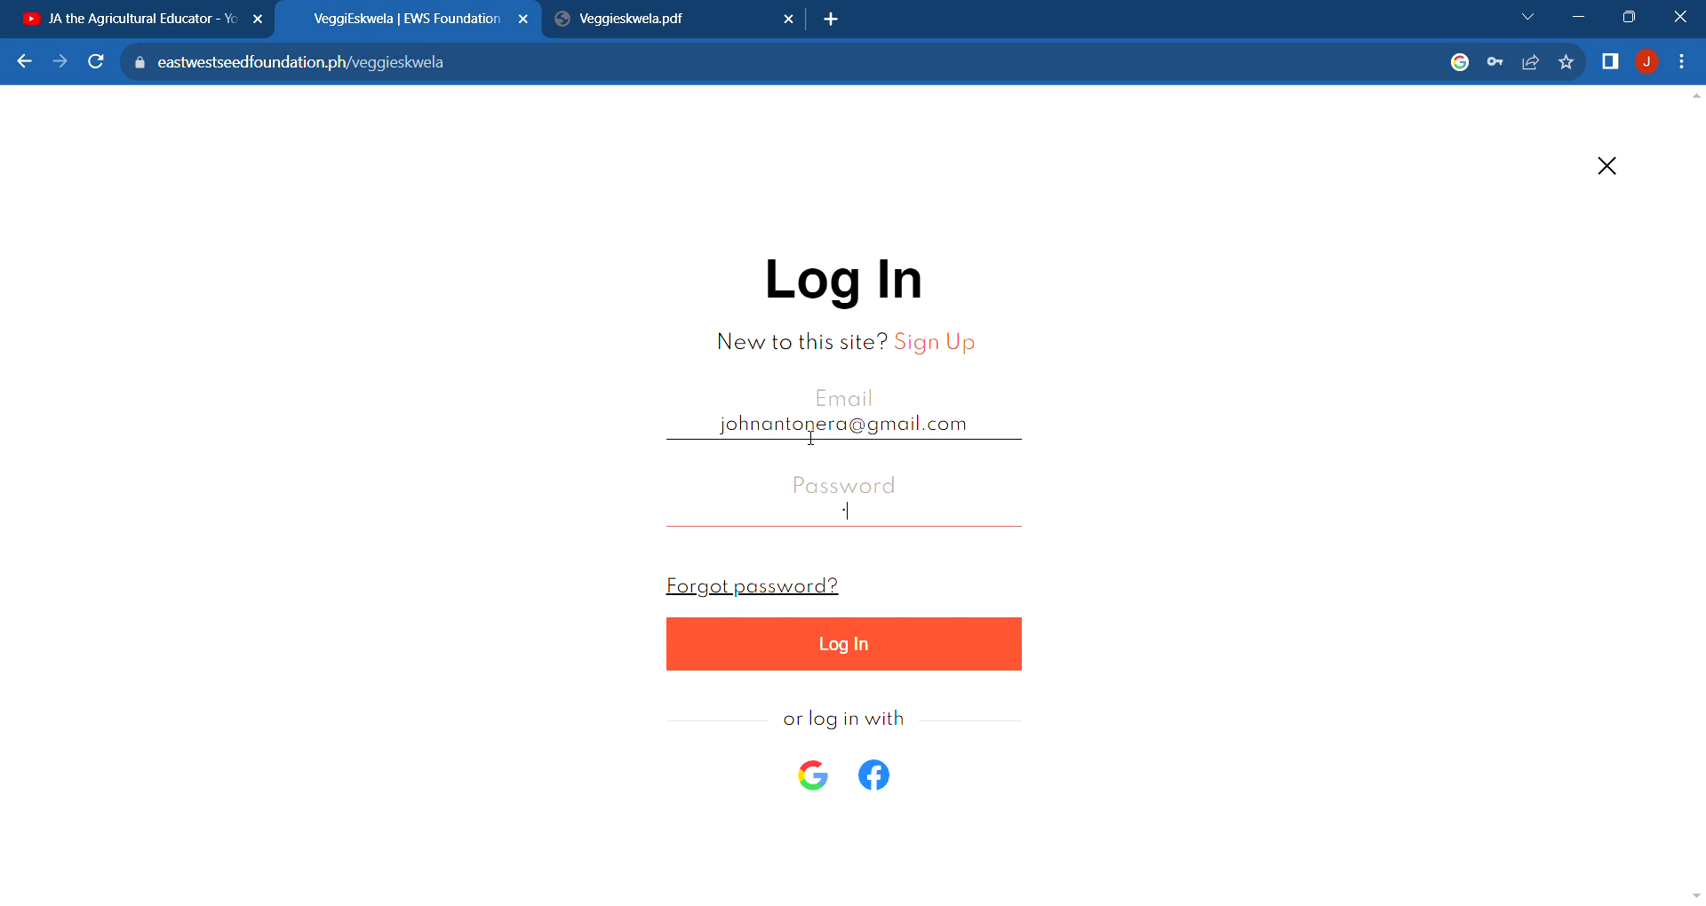
key("Return")
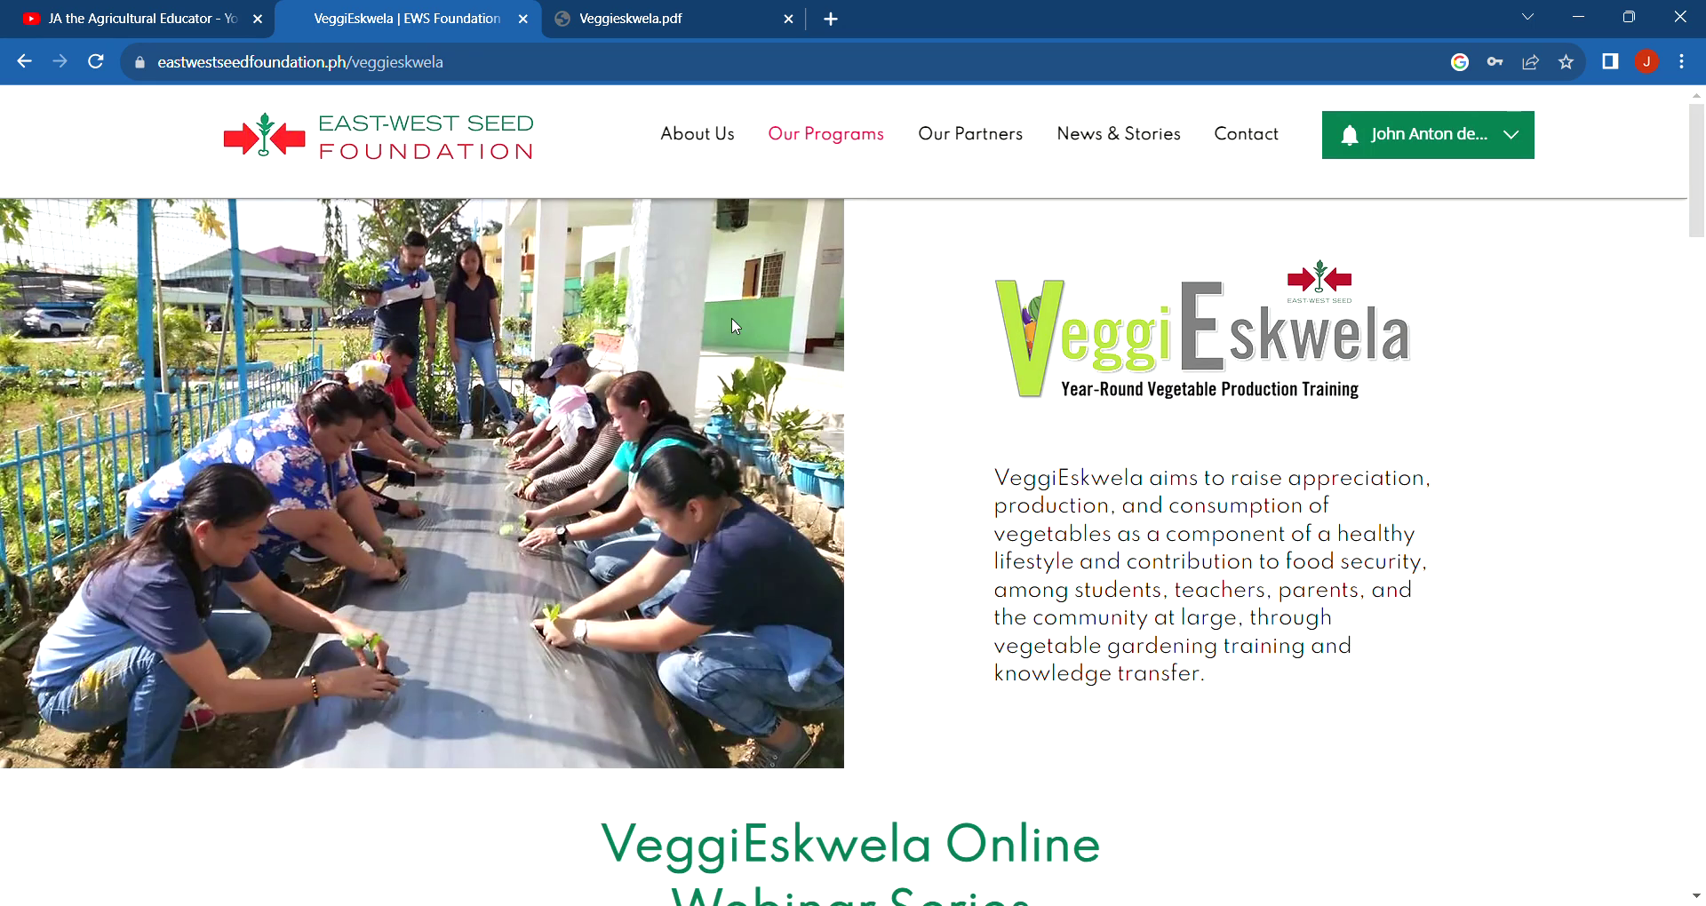
Open Profile from the account menu, then its VeggiEskwela webinar section.
scroll(963, 311, "down", 6)
scroll(1073, 281, "up", 5)
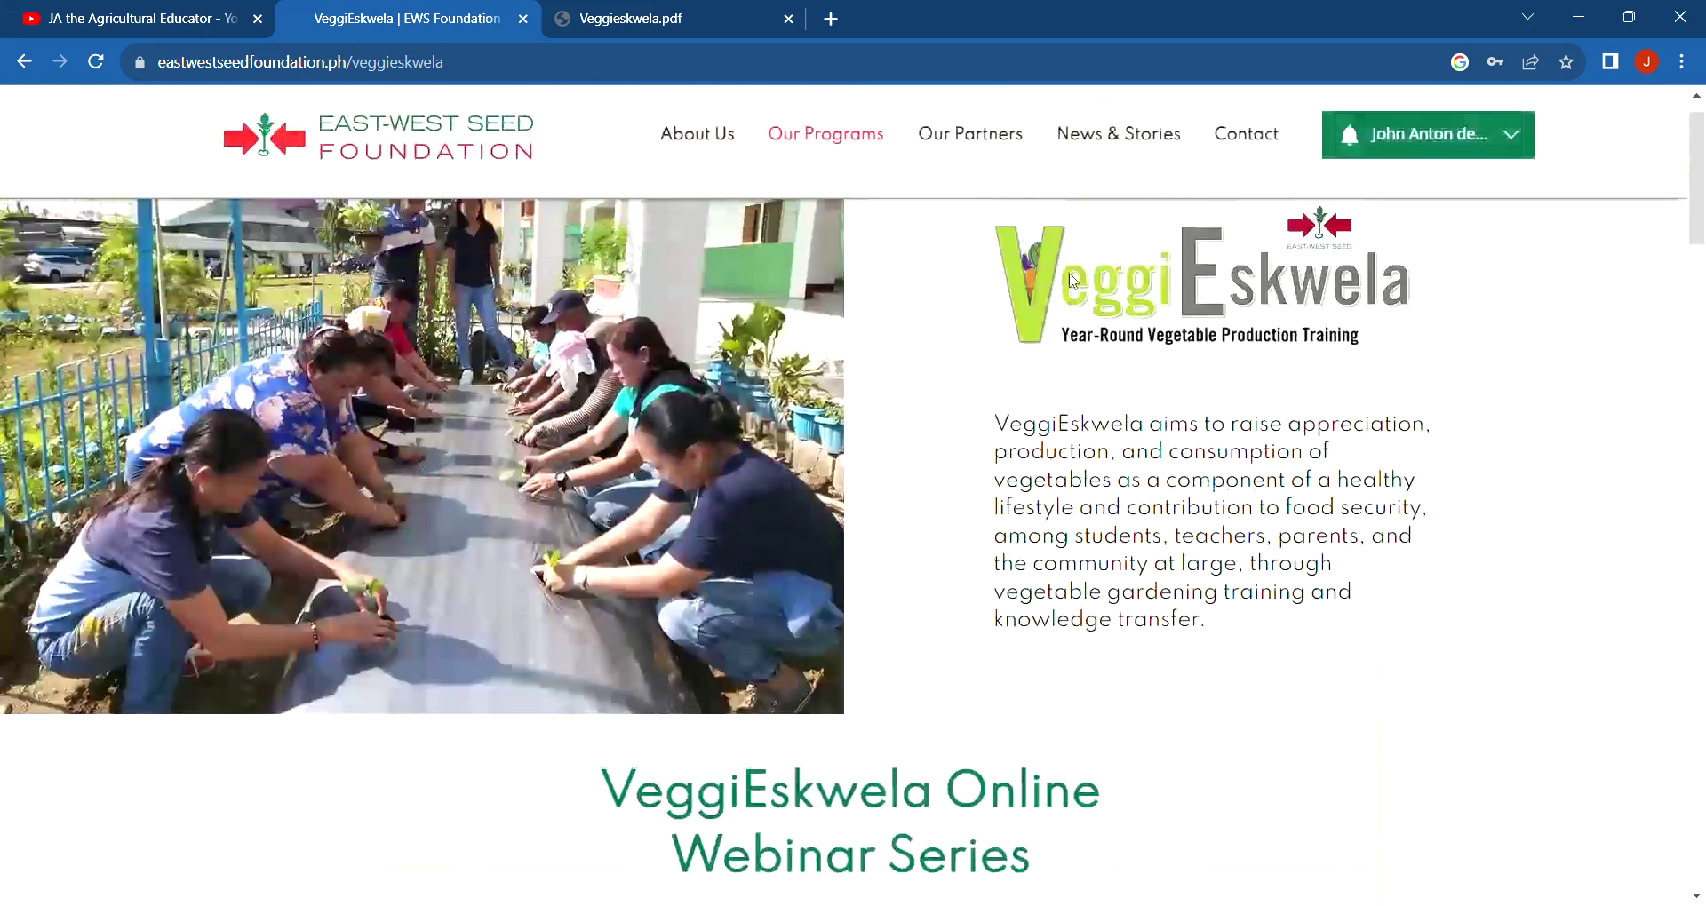
left_click(1368, 151)
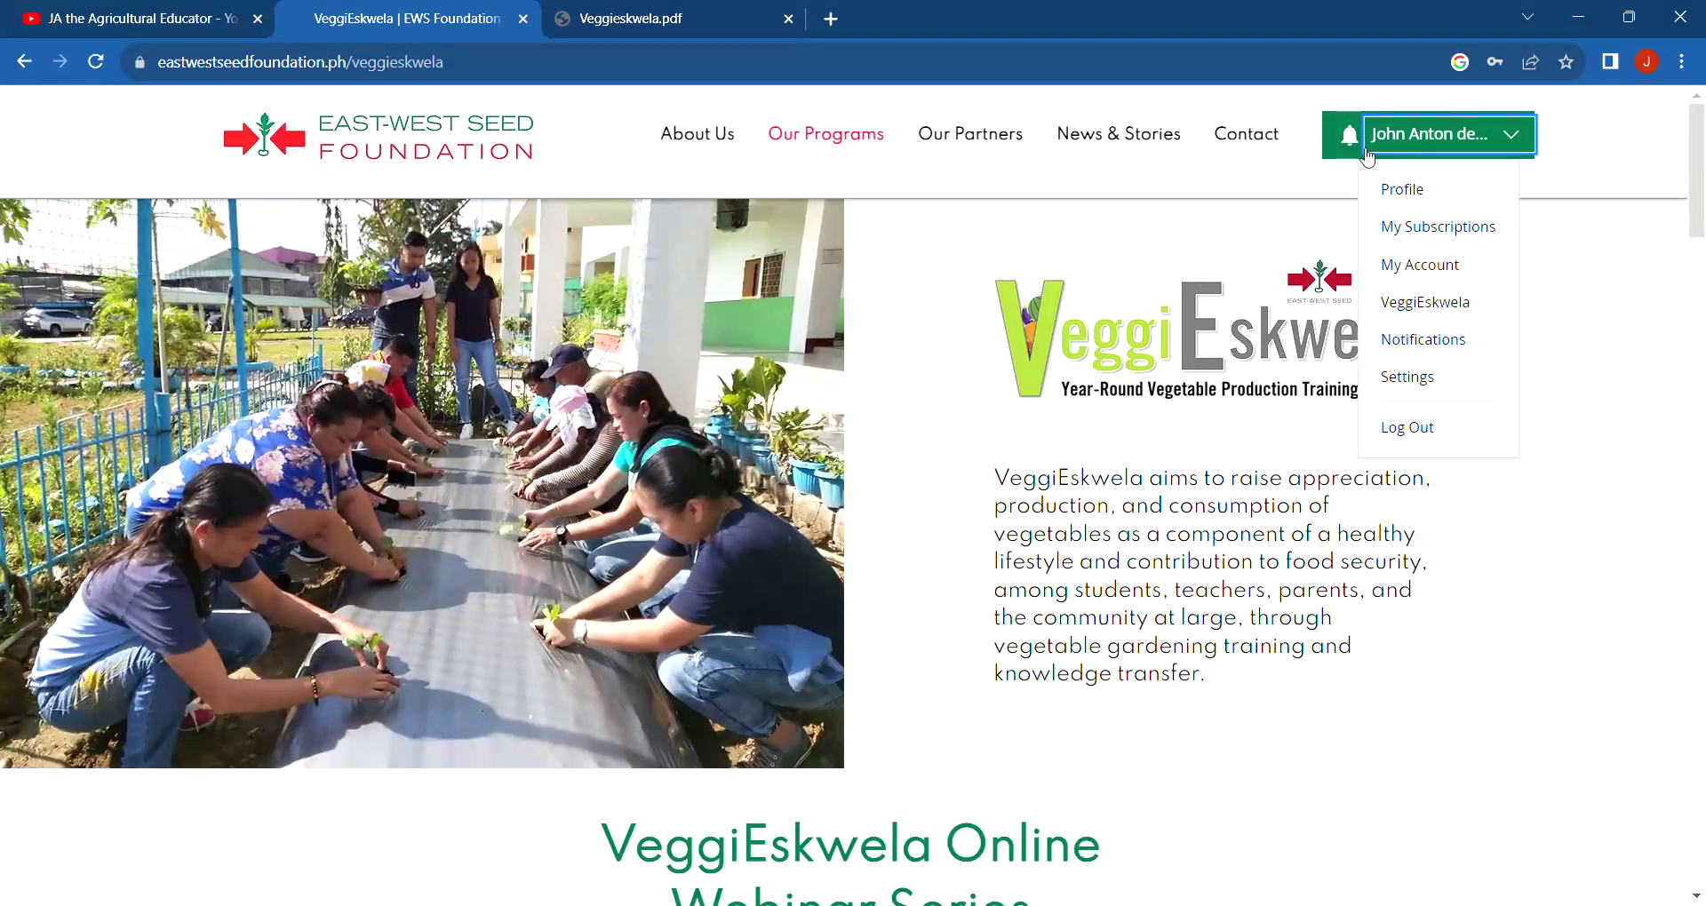
left_click(1404, 190)
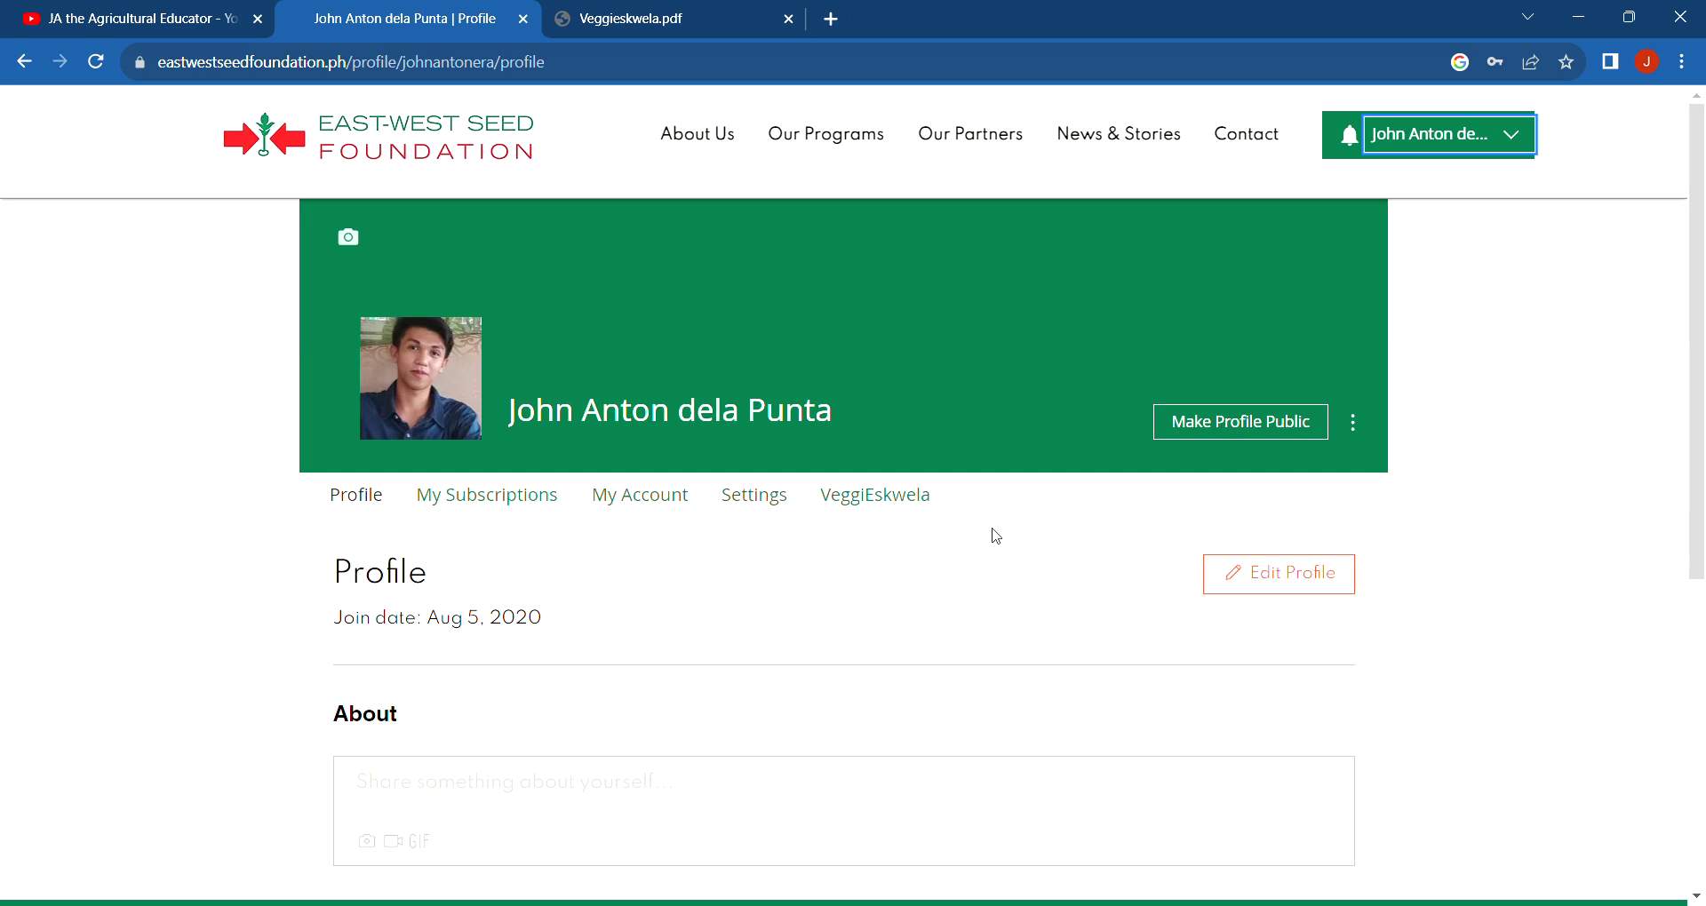
left_click(900, 505)
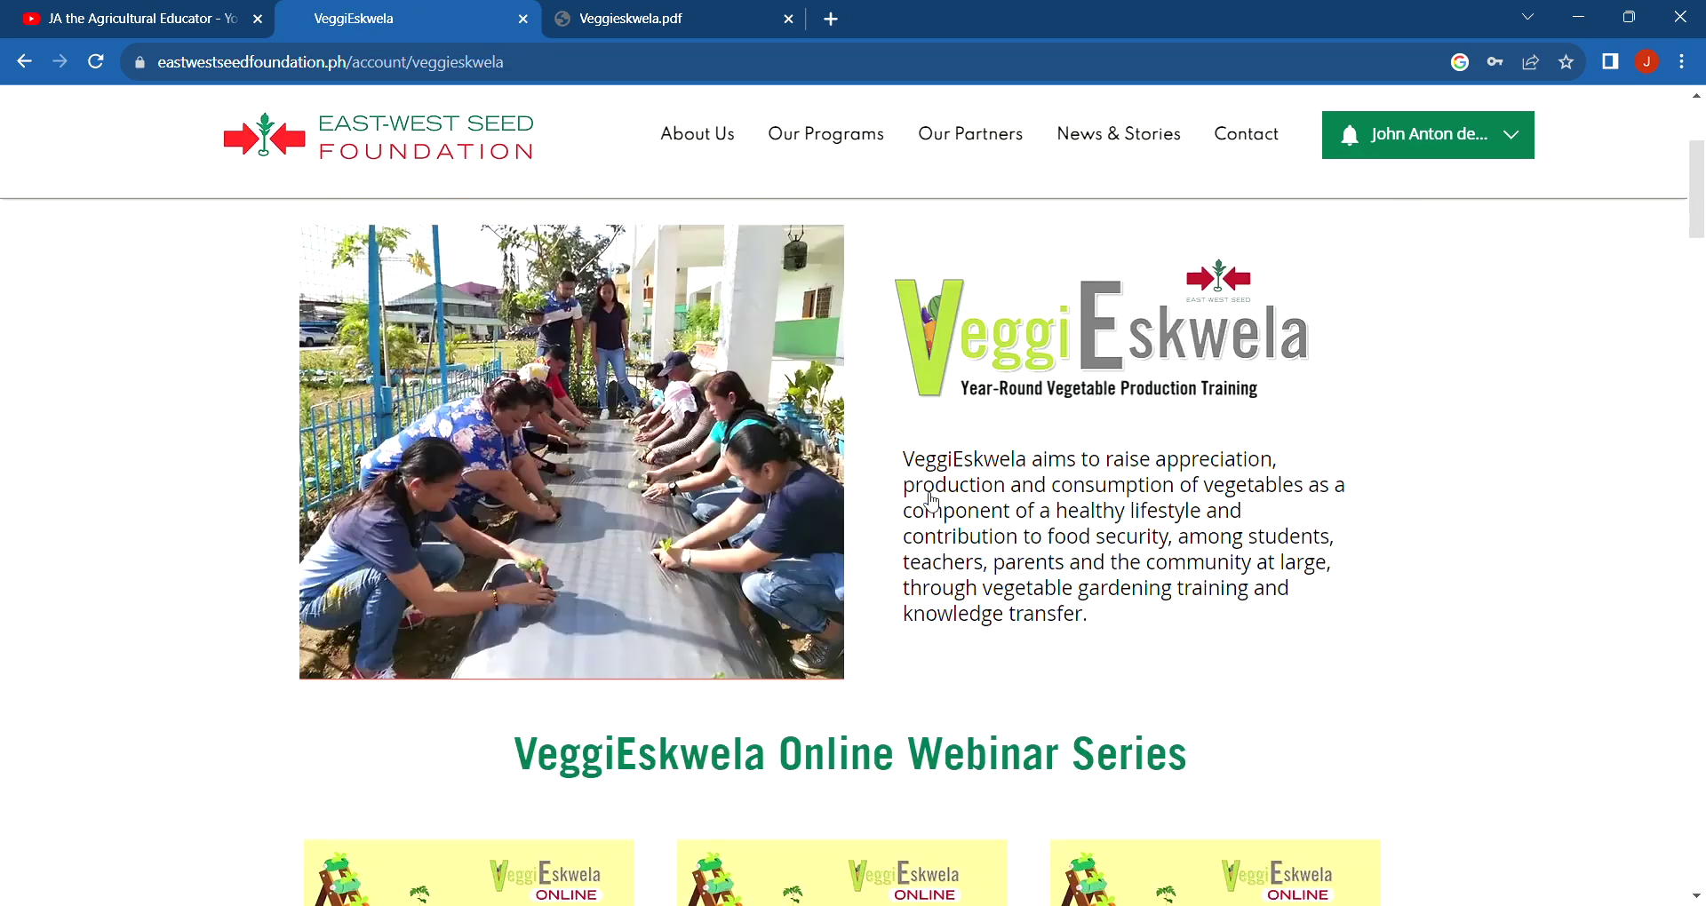
Browse the member VeggiEskwela webinar episodes and their downloads.
scroll(762, 533, "down", 4)
scroll(762, 533, "down", 5)
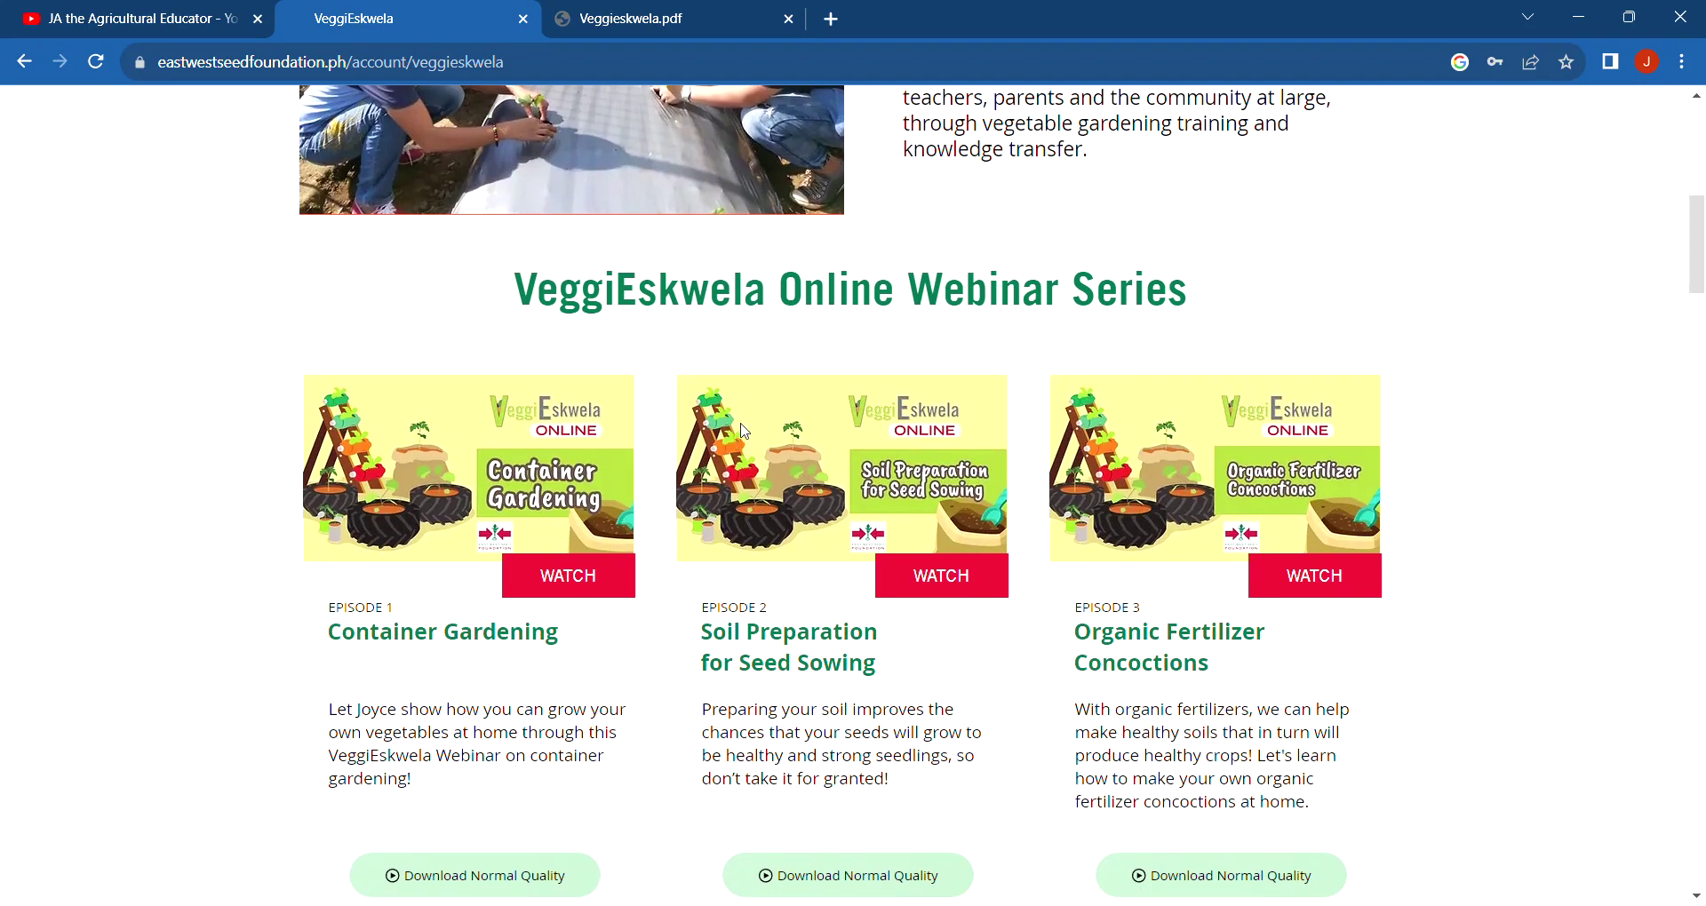
scroll(745, 432, "down", 3)
scroll(626, 434, "up", 2)
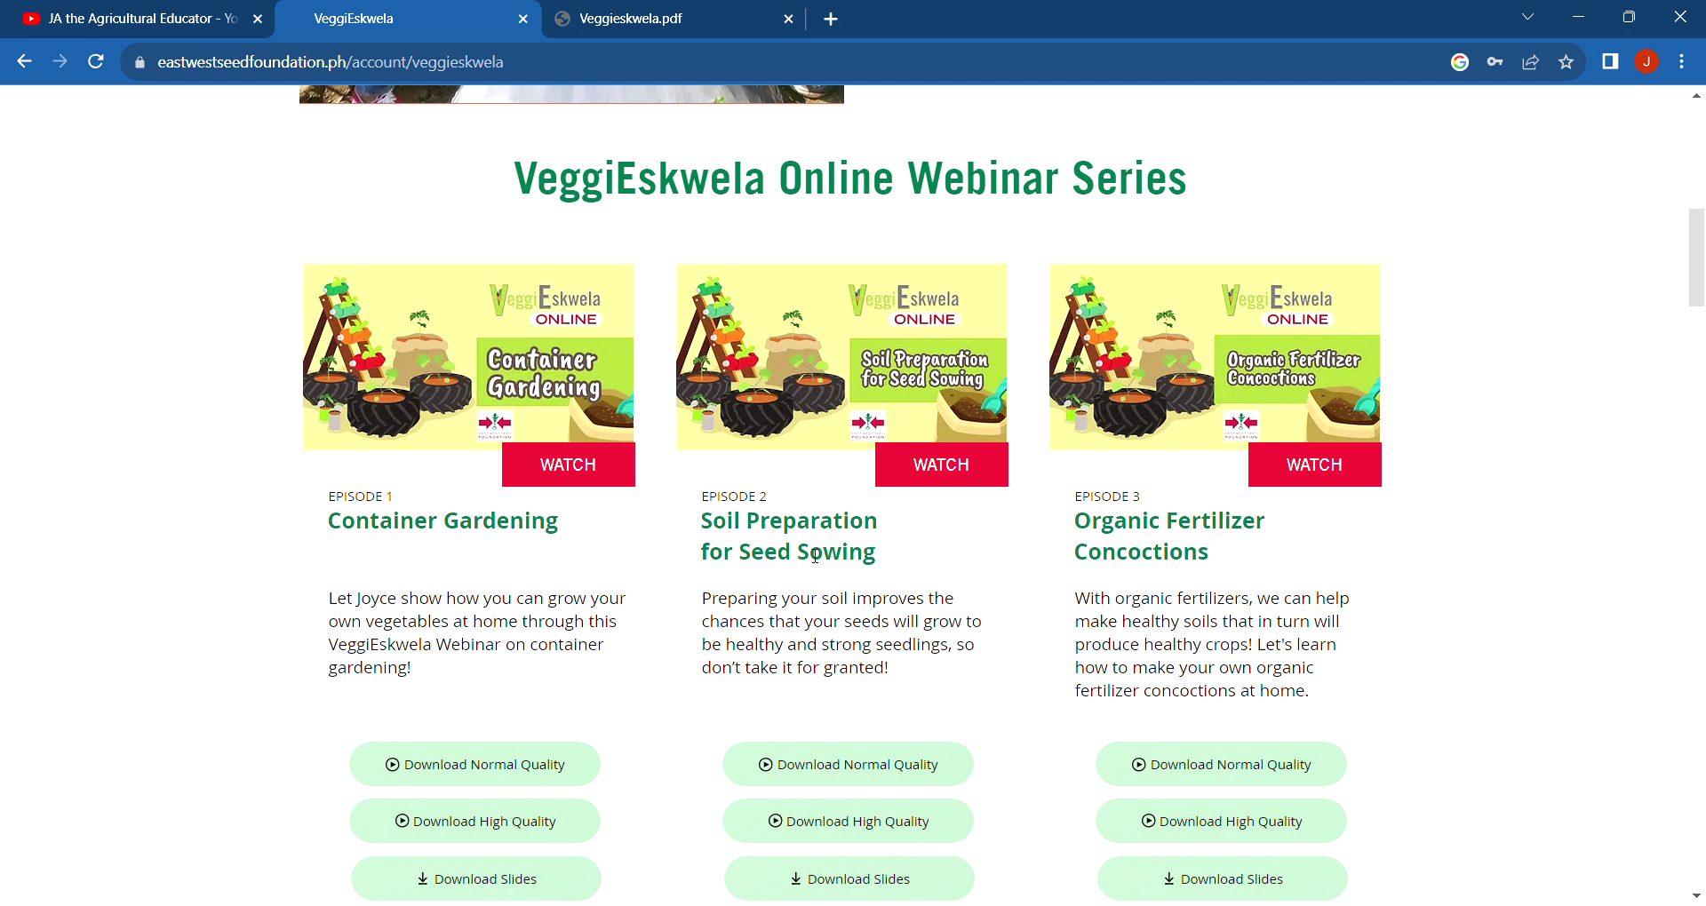
scroll(1162, 570, "down", 3)
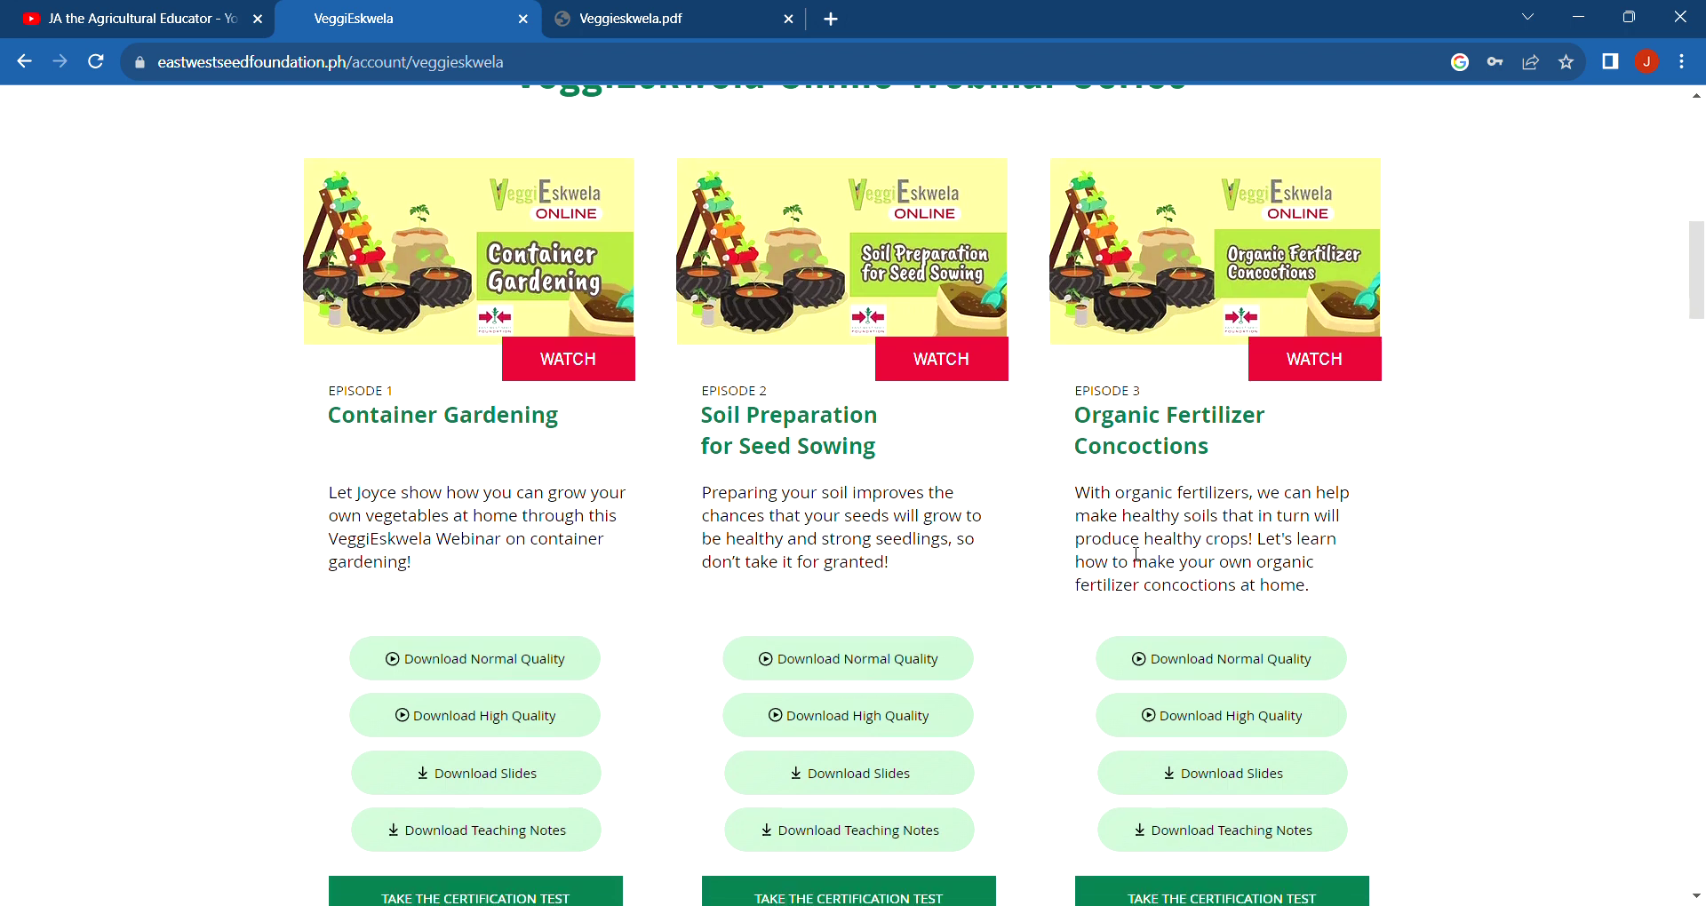
scroll(494, 382, "down", 18)
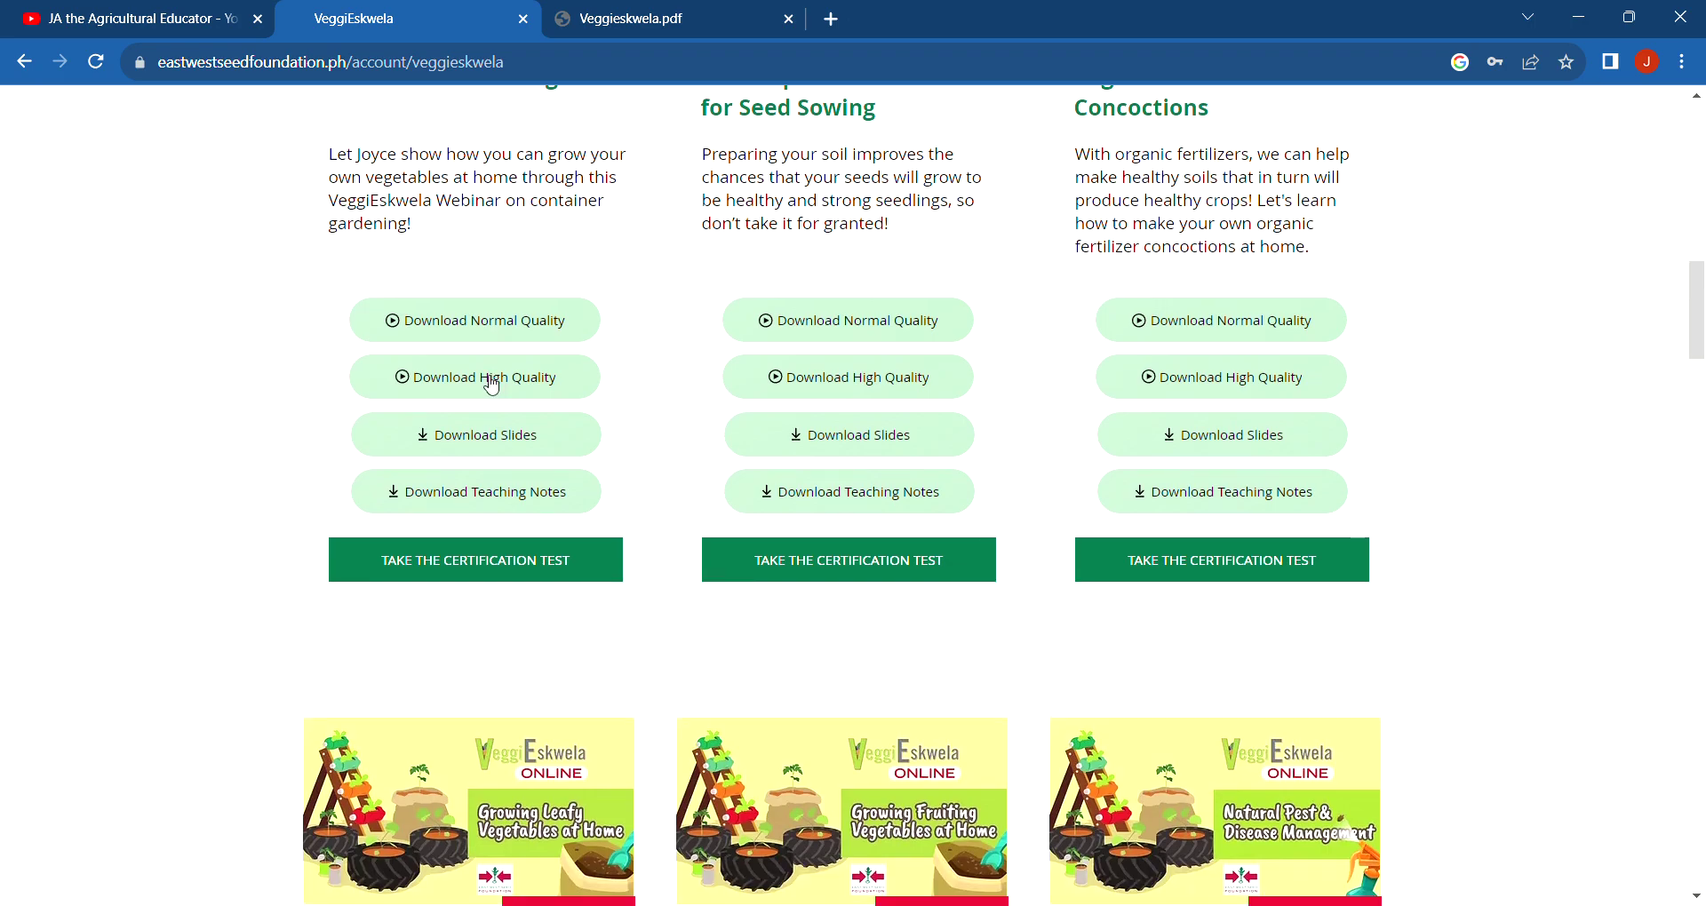
scroll(558, 417, "down", 16)
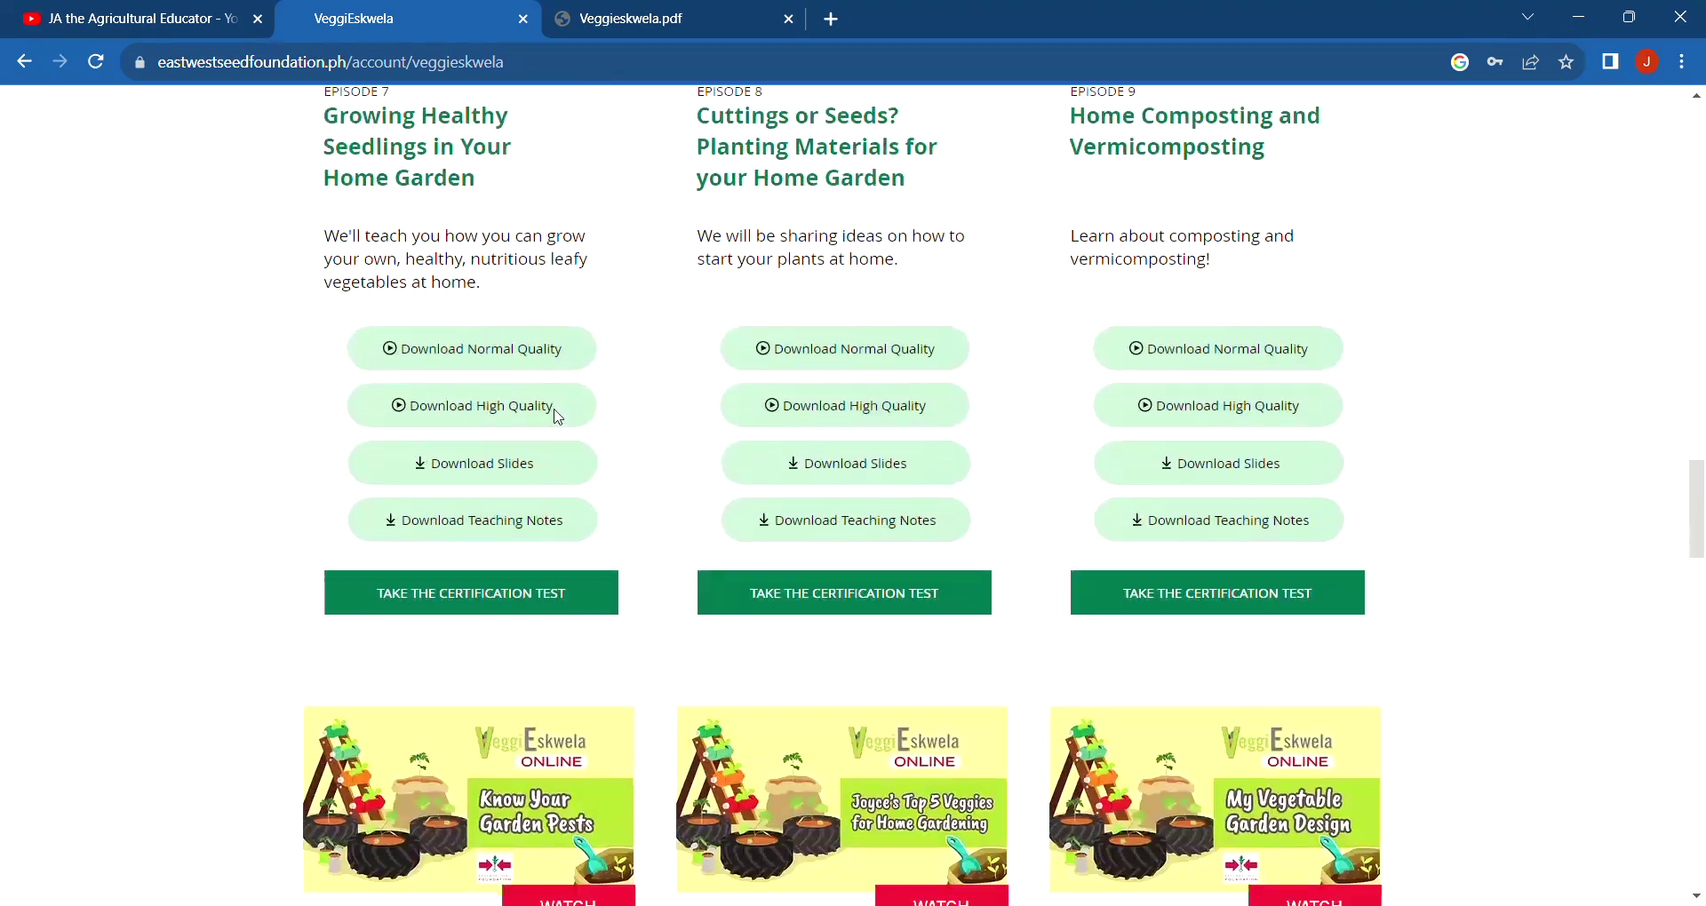
scroll(584, 419, "down", 11)
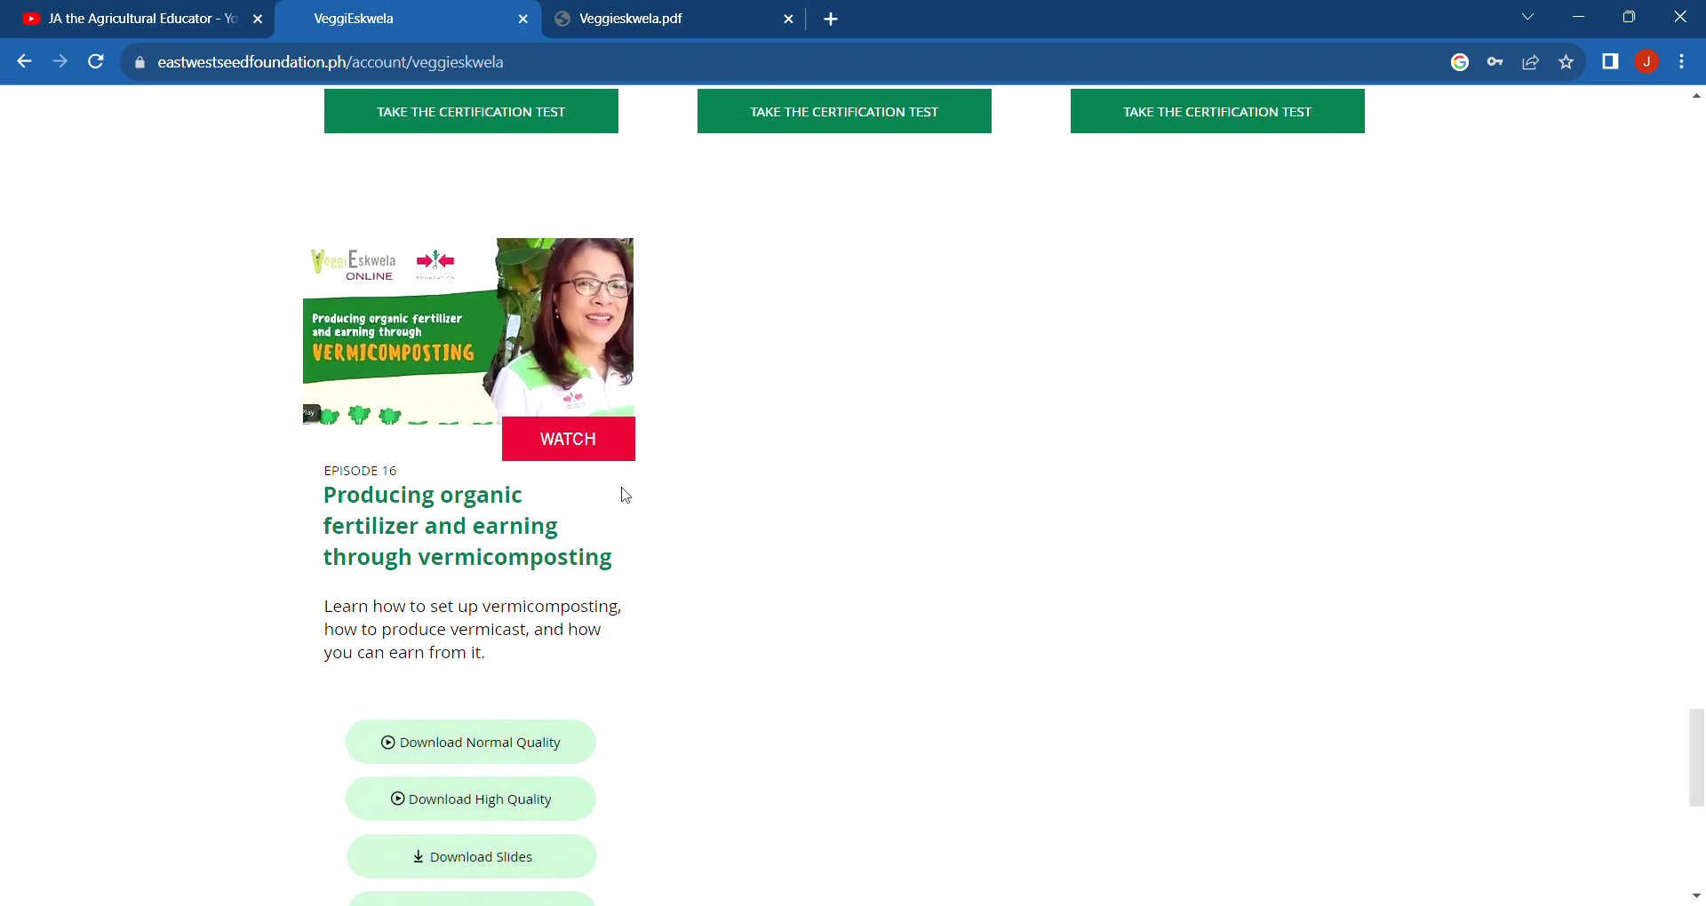
scroll(639, 581, "up", 9)
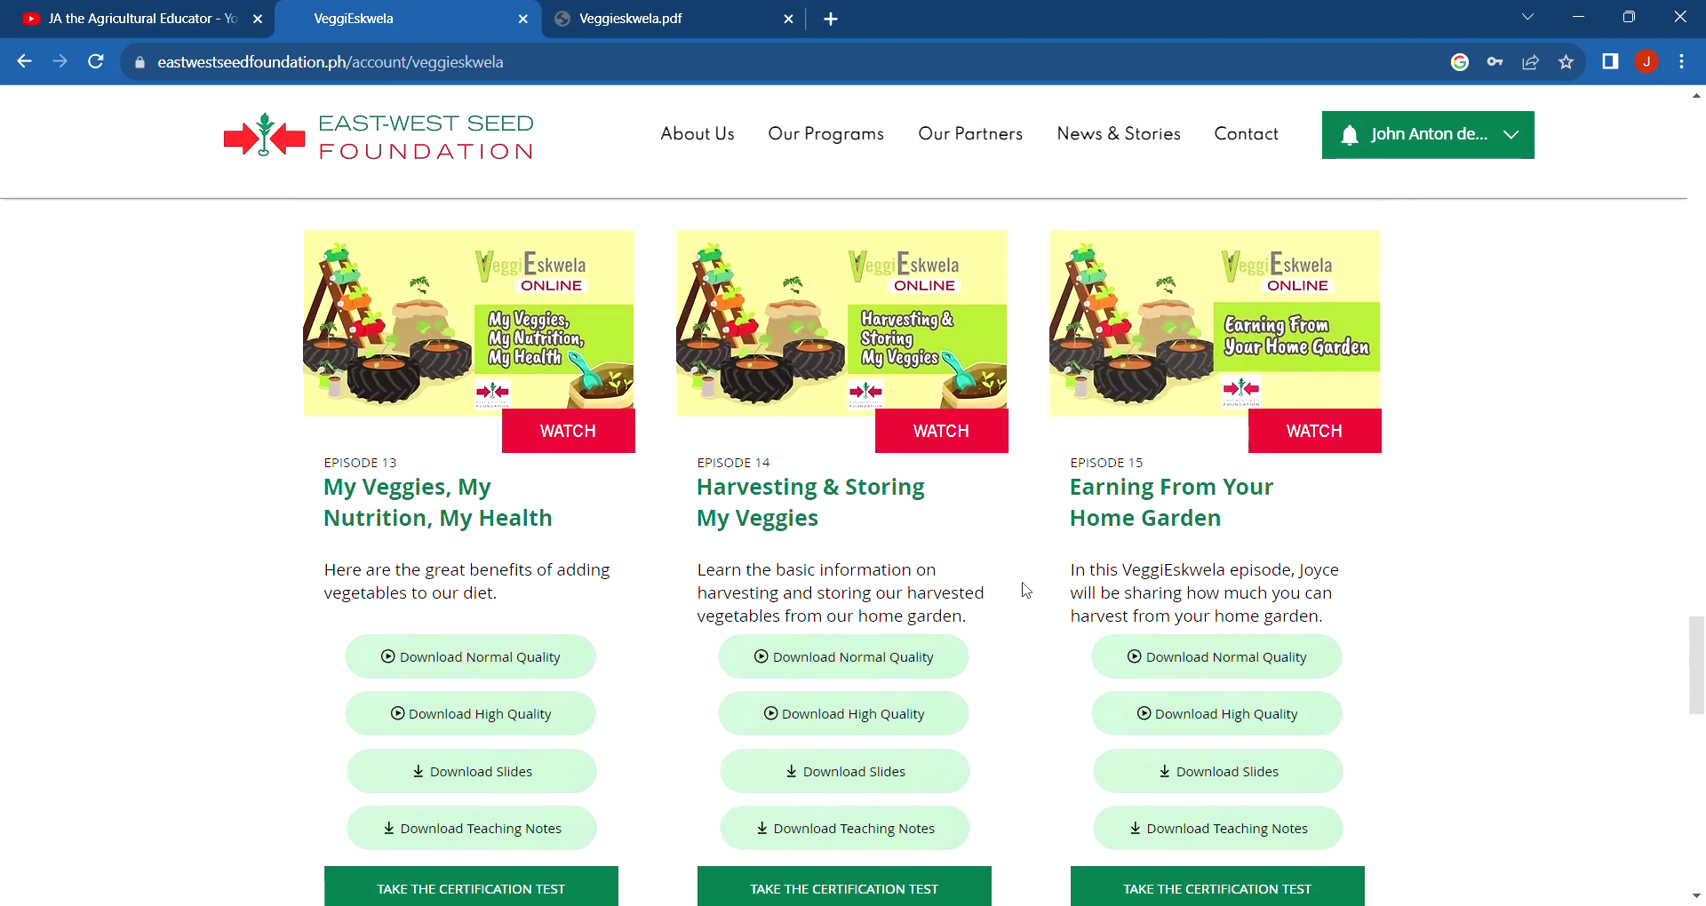
scroll(839, 640, "up", 9)
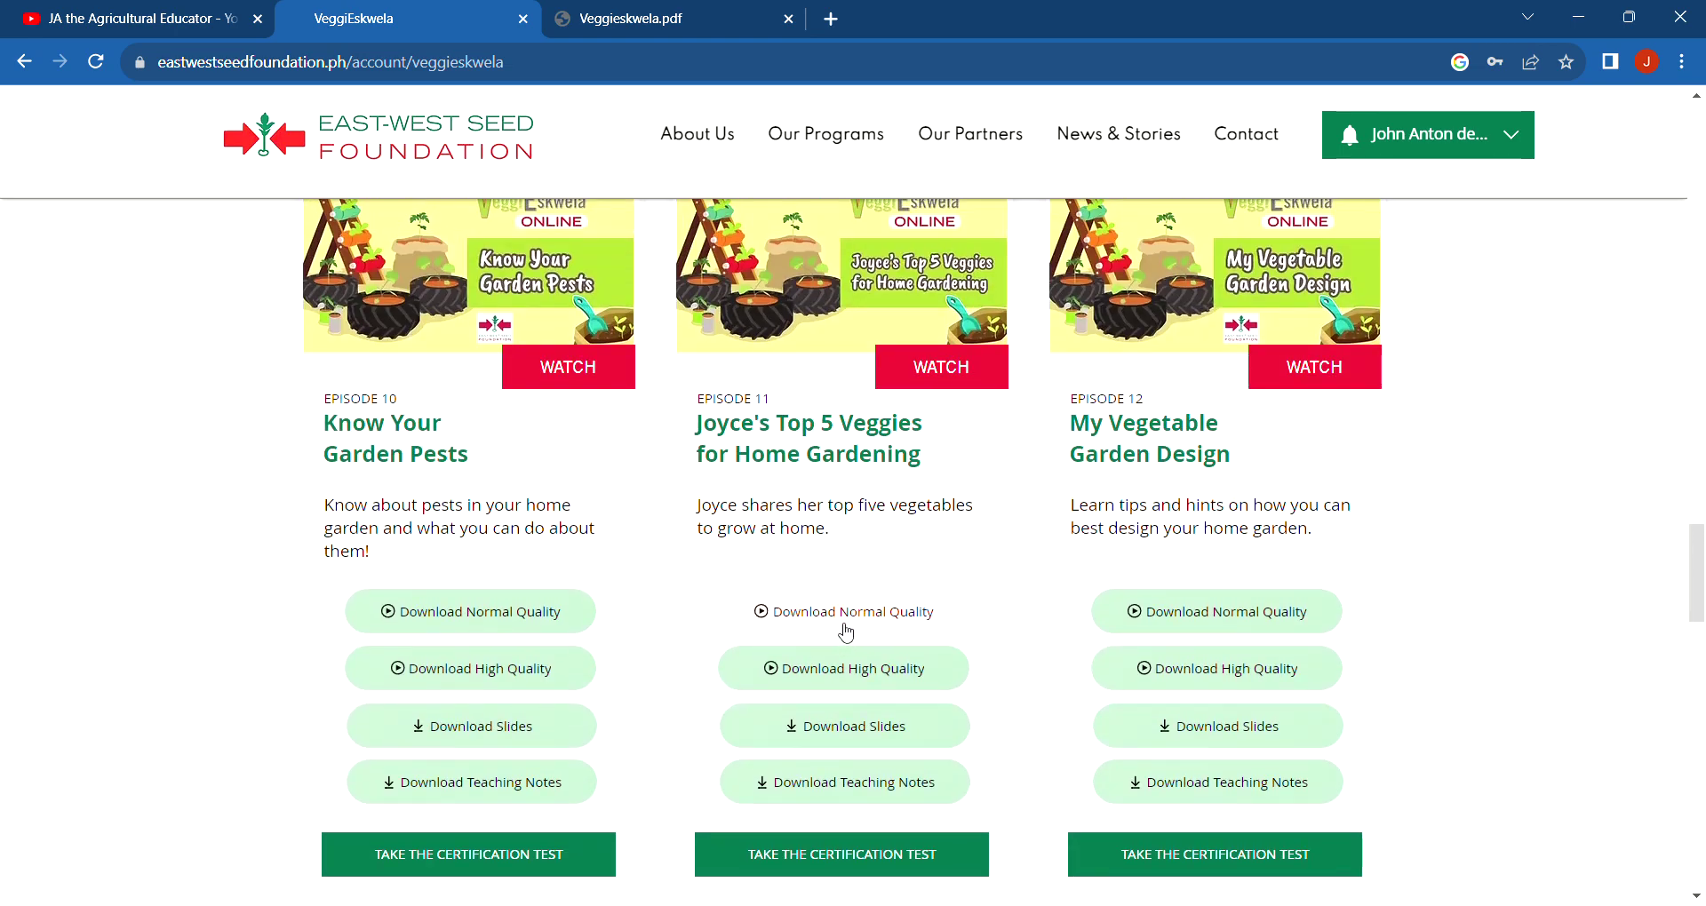
scroll(1235, 522, "up", 10)
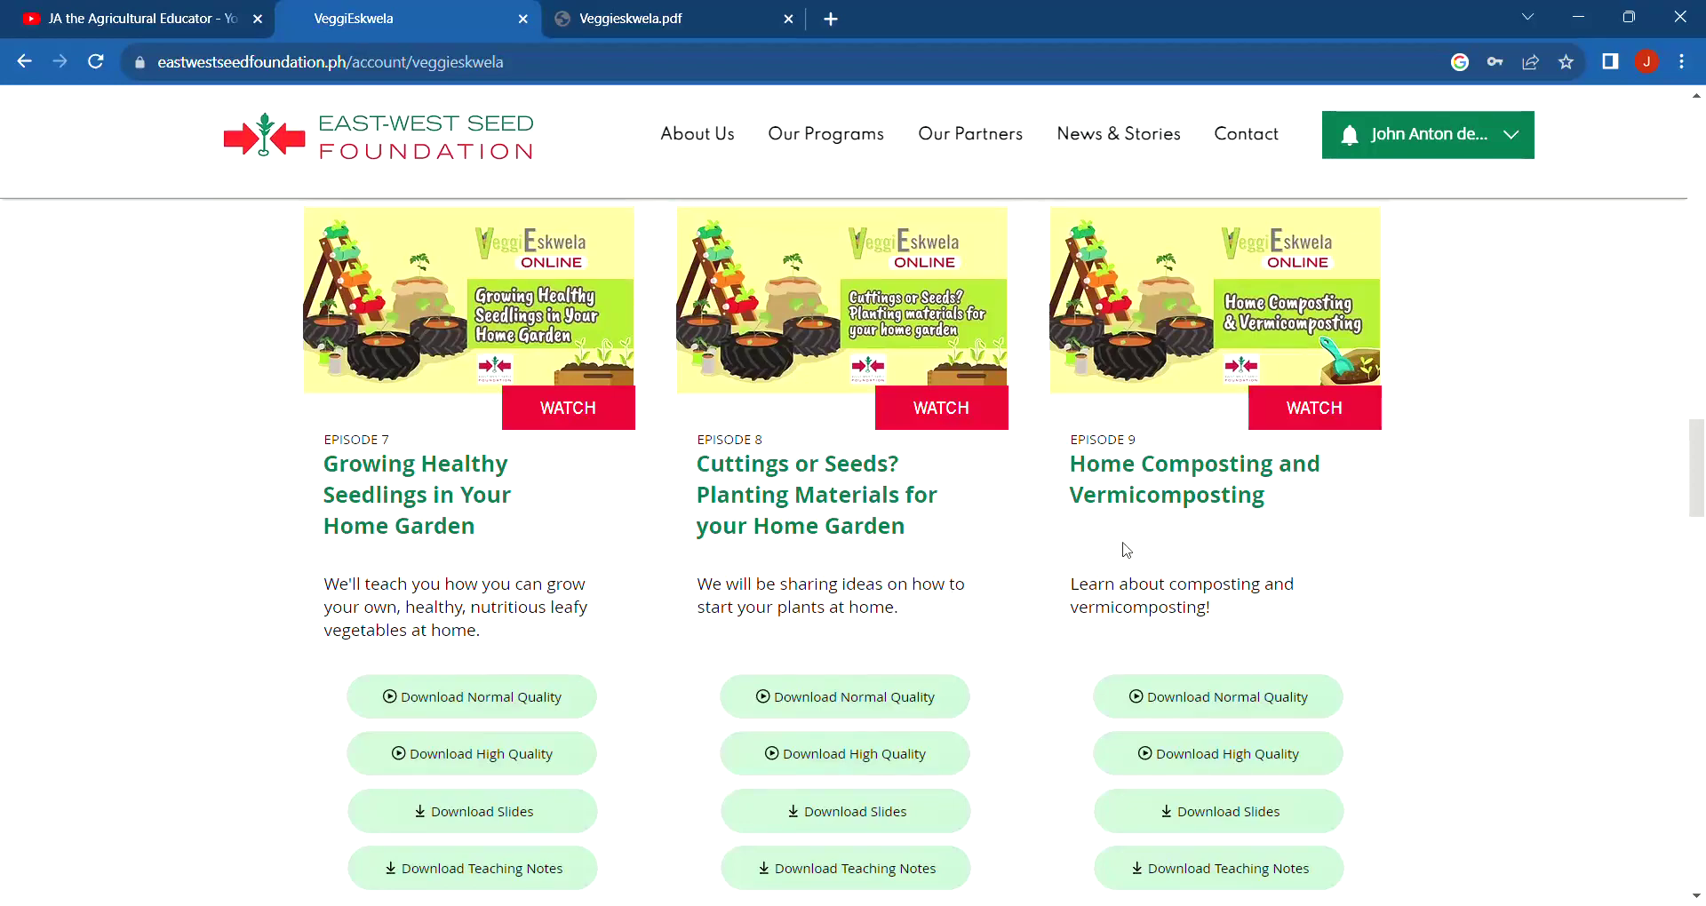
scroll(925, 571, "up", 4)
scroll(782, 620, "down", 2)
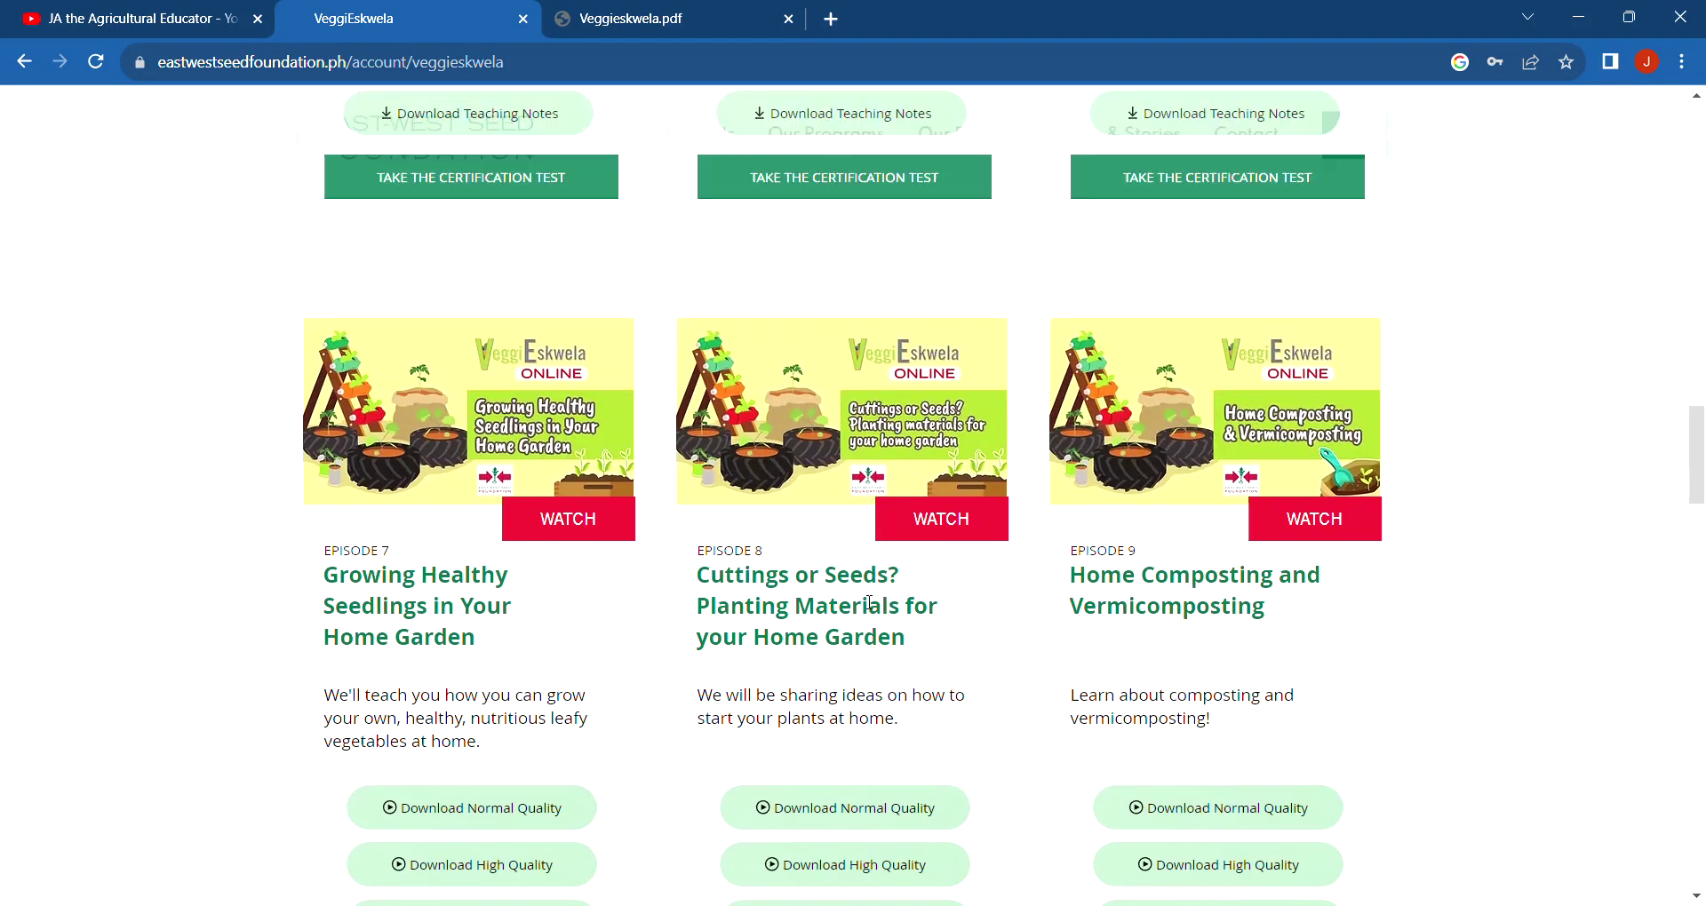
scroll(781, 620, "up", 7)
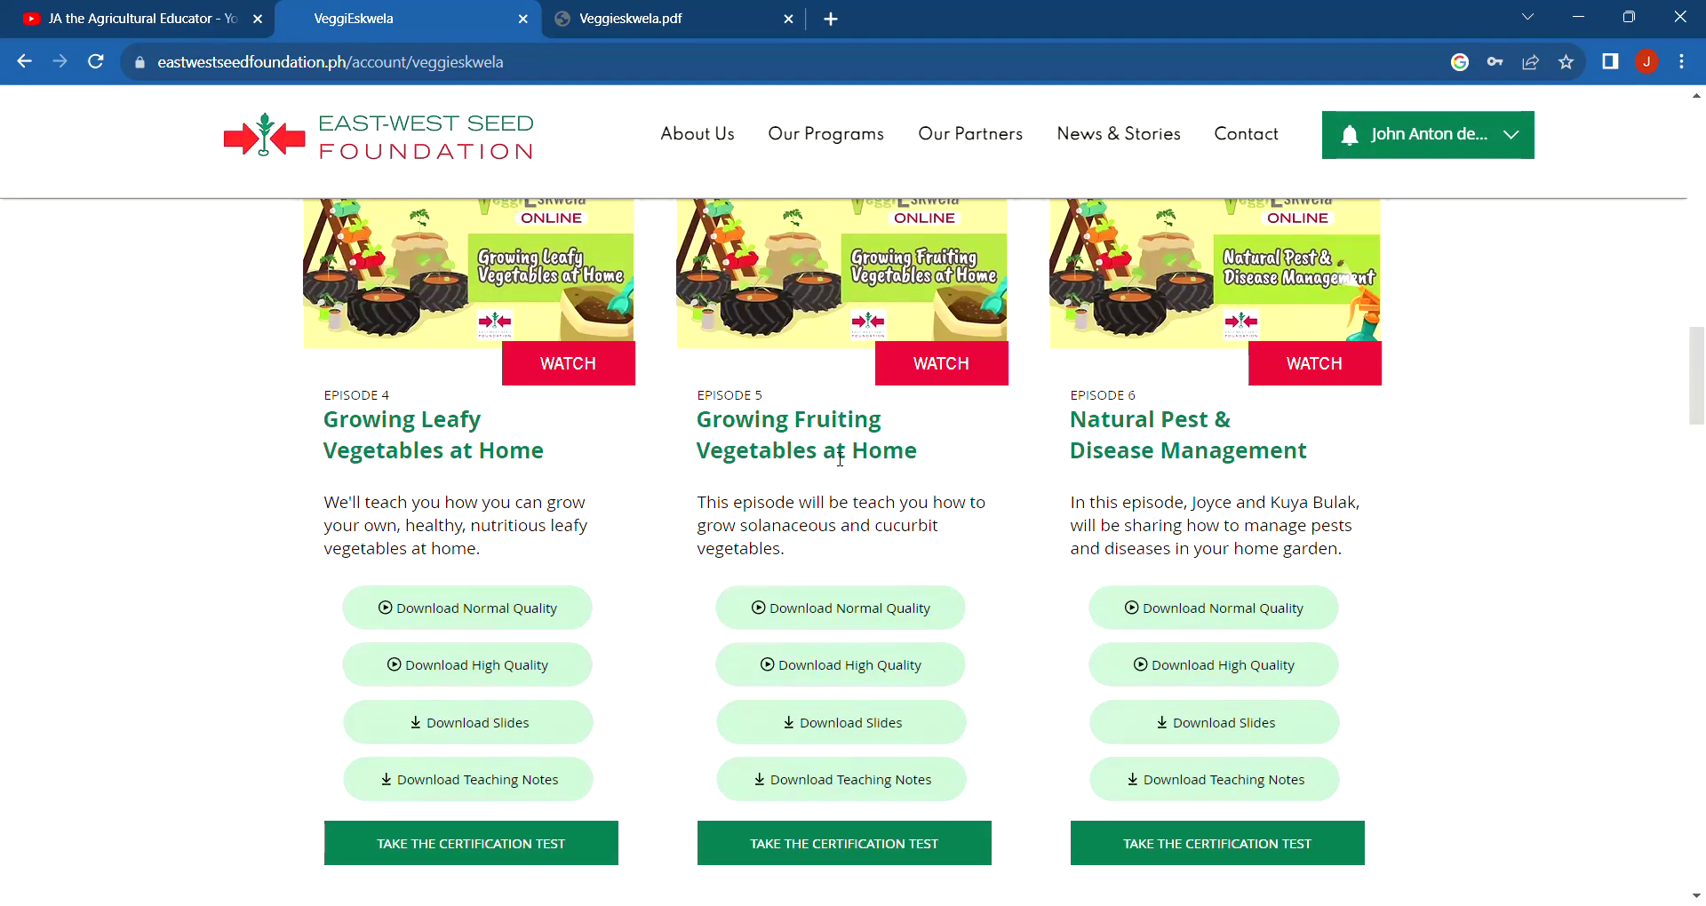
Start the Episode 1 Container Gardening certification test.
scroll(840, 459, "up", 3)
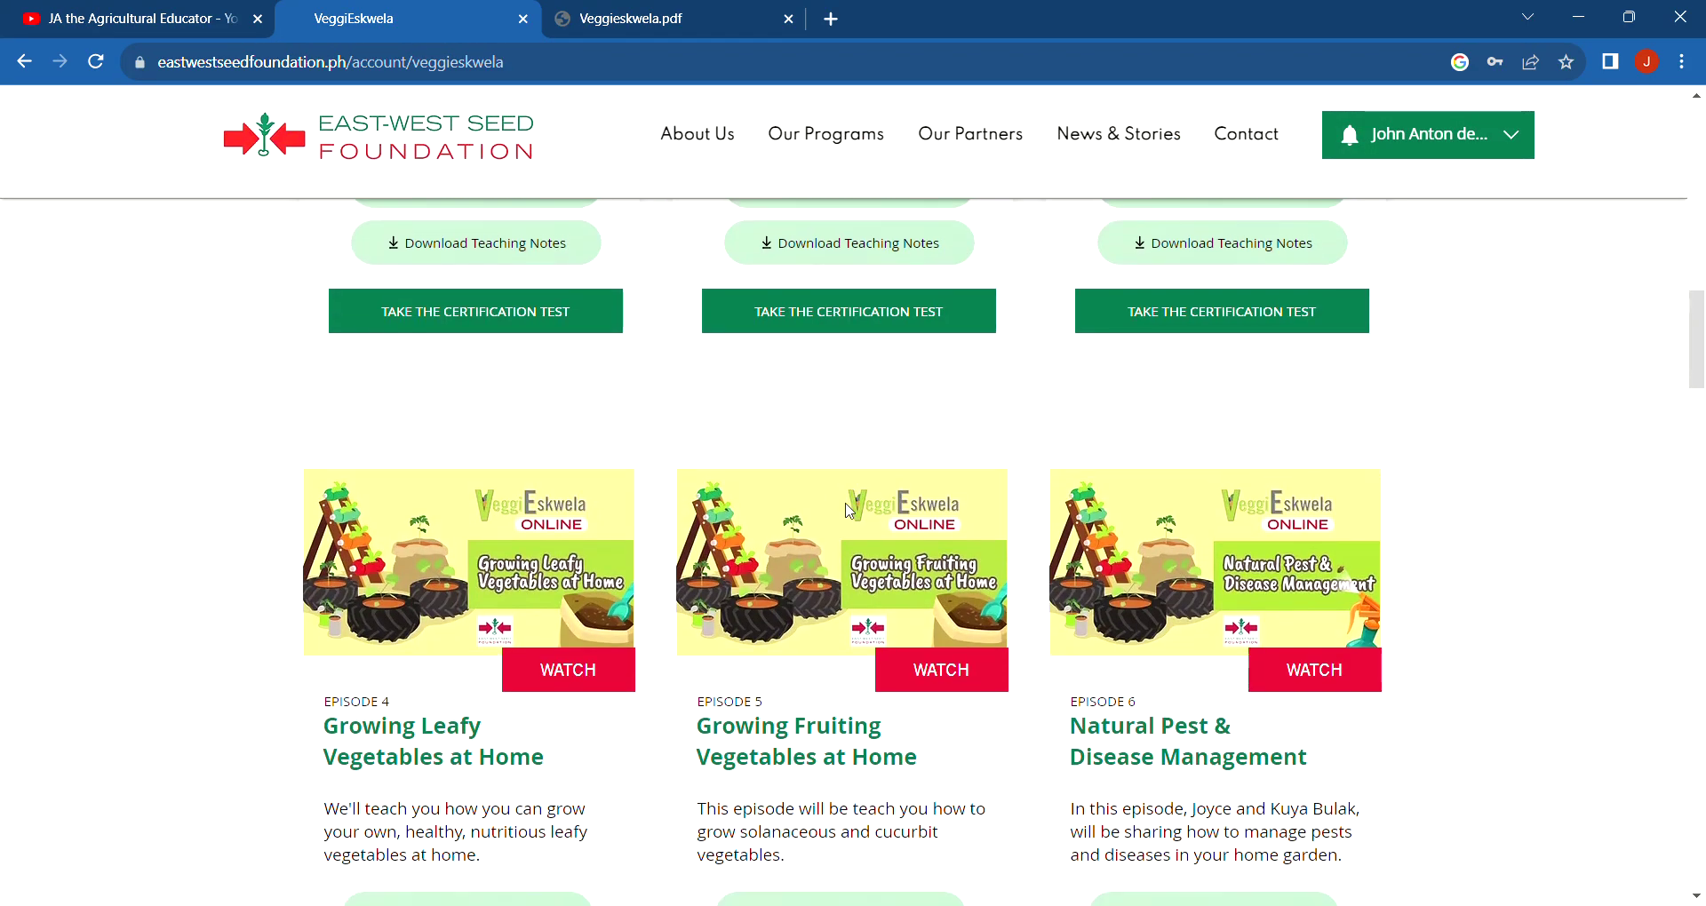
scroll(1165, 654, "down", 1)
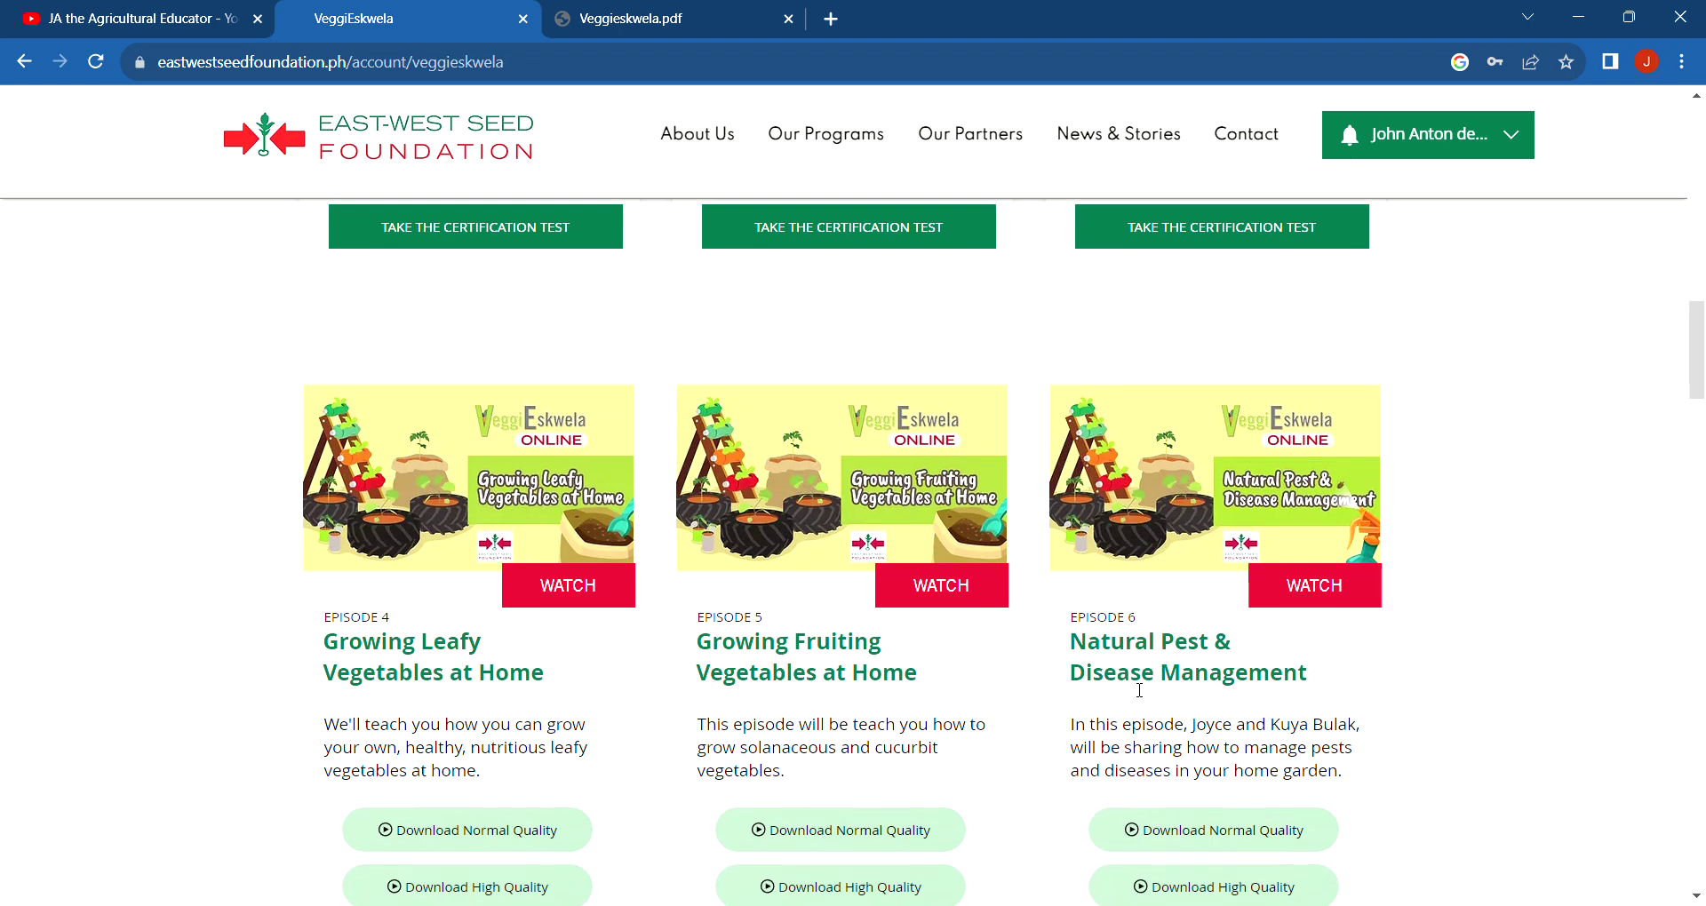
scroll(1140, 690, "up", 10)
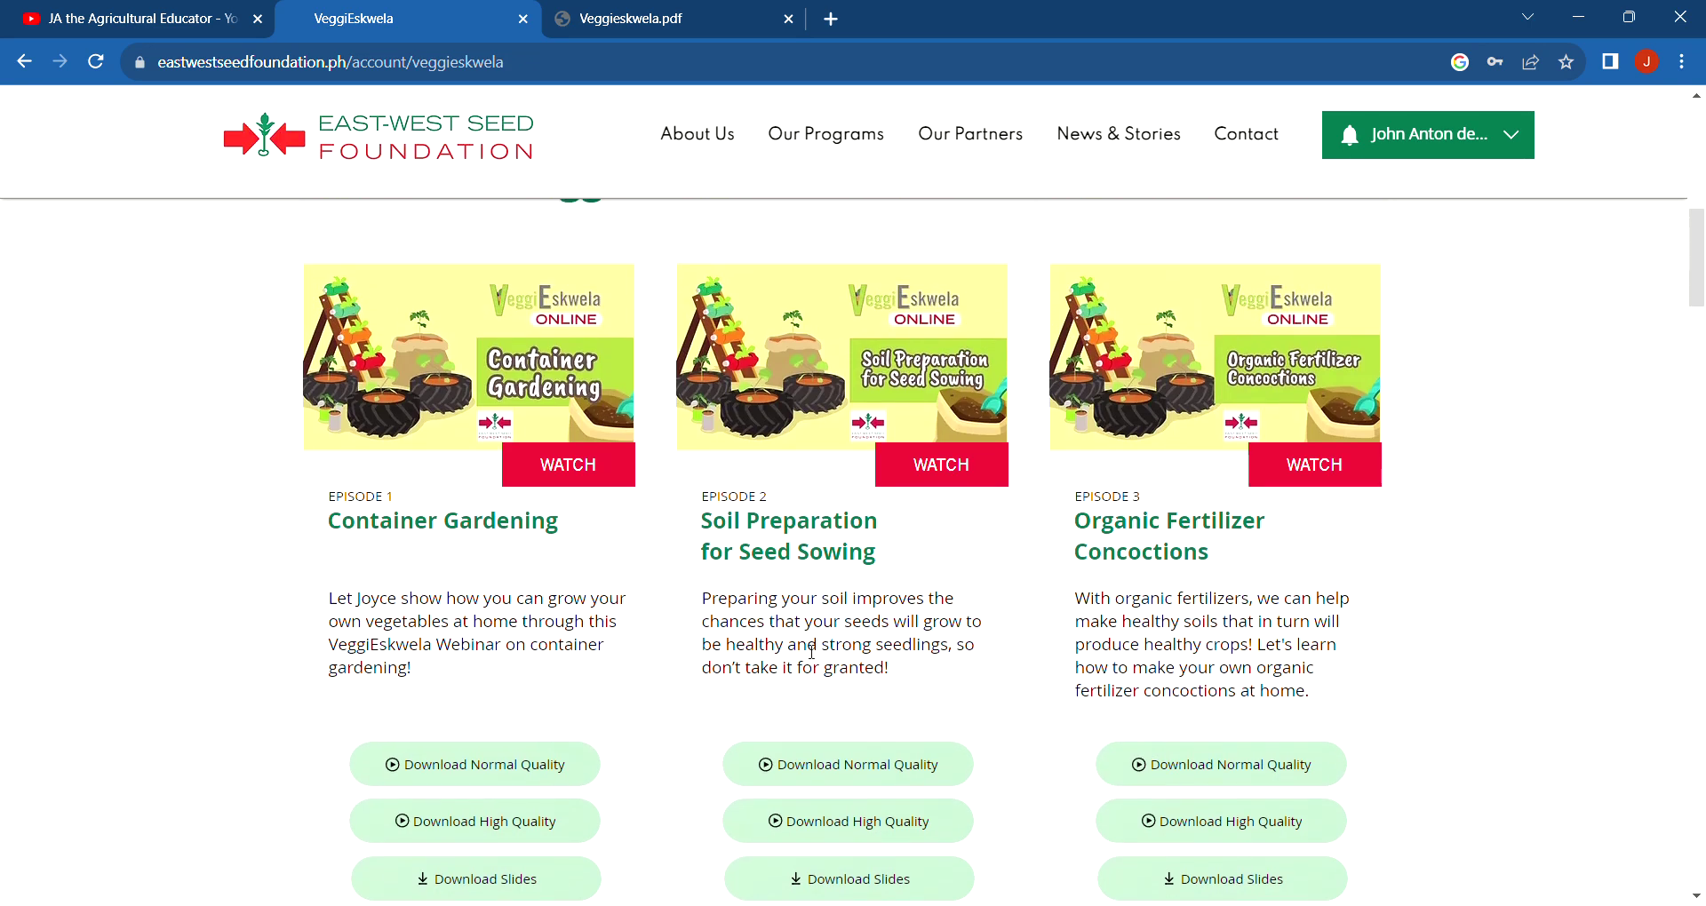
scroll(551, 568, "down", 2)
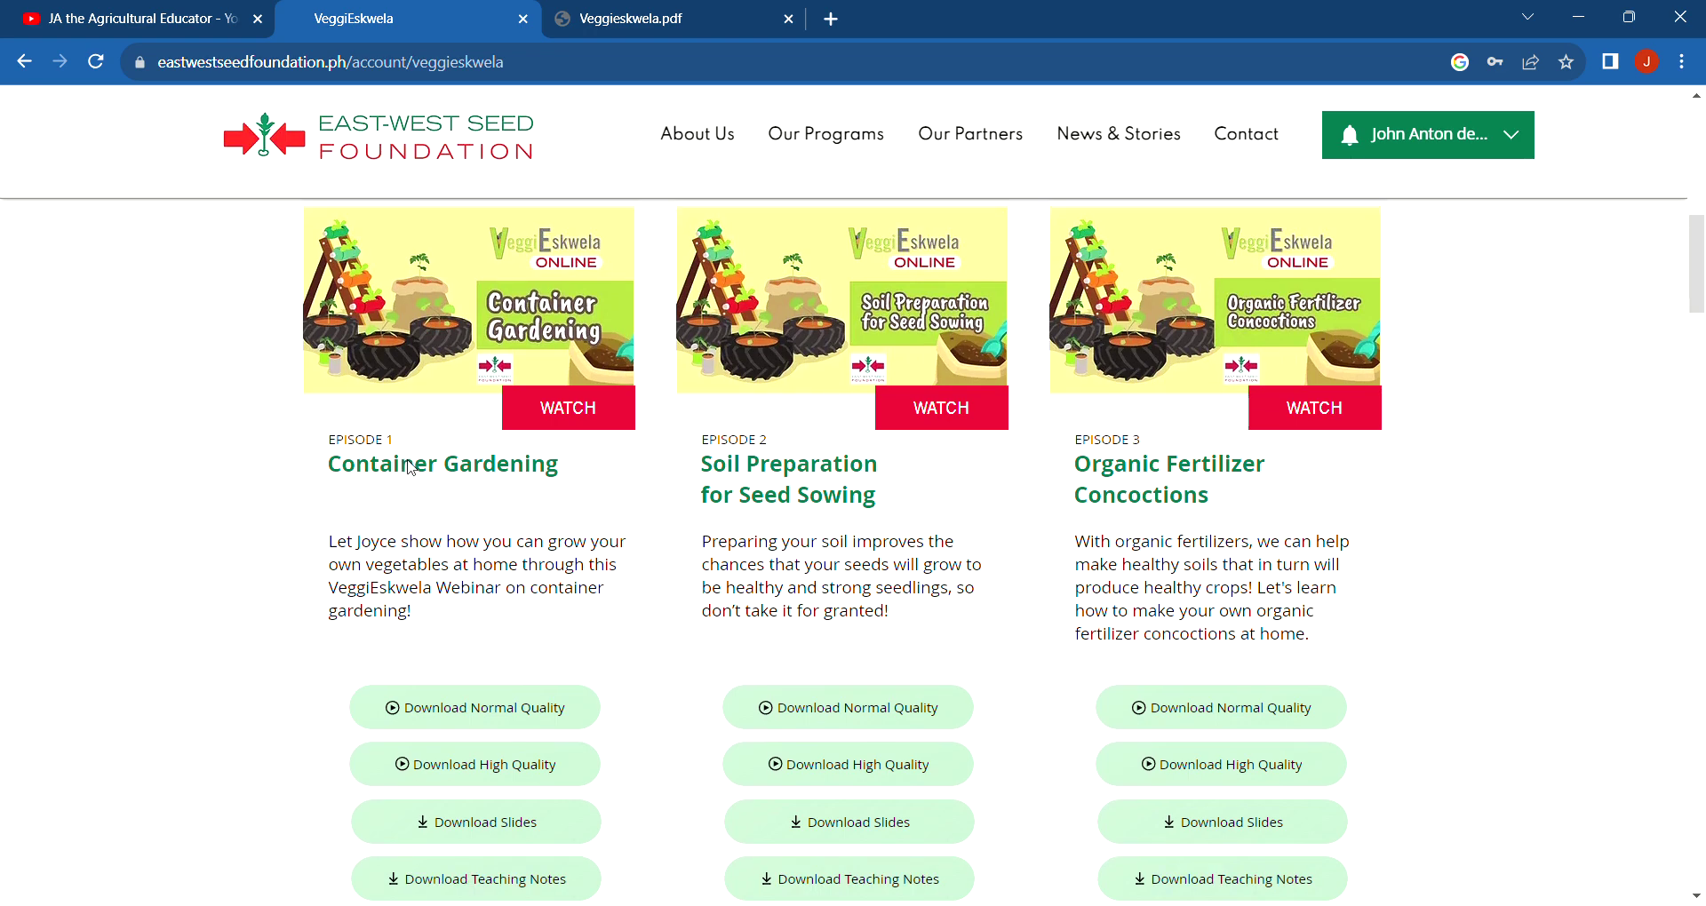
scroll(432, 480, "down", 1)
scroll(434, 472, "up", 1)
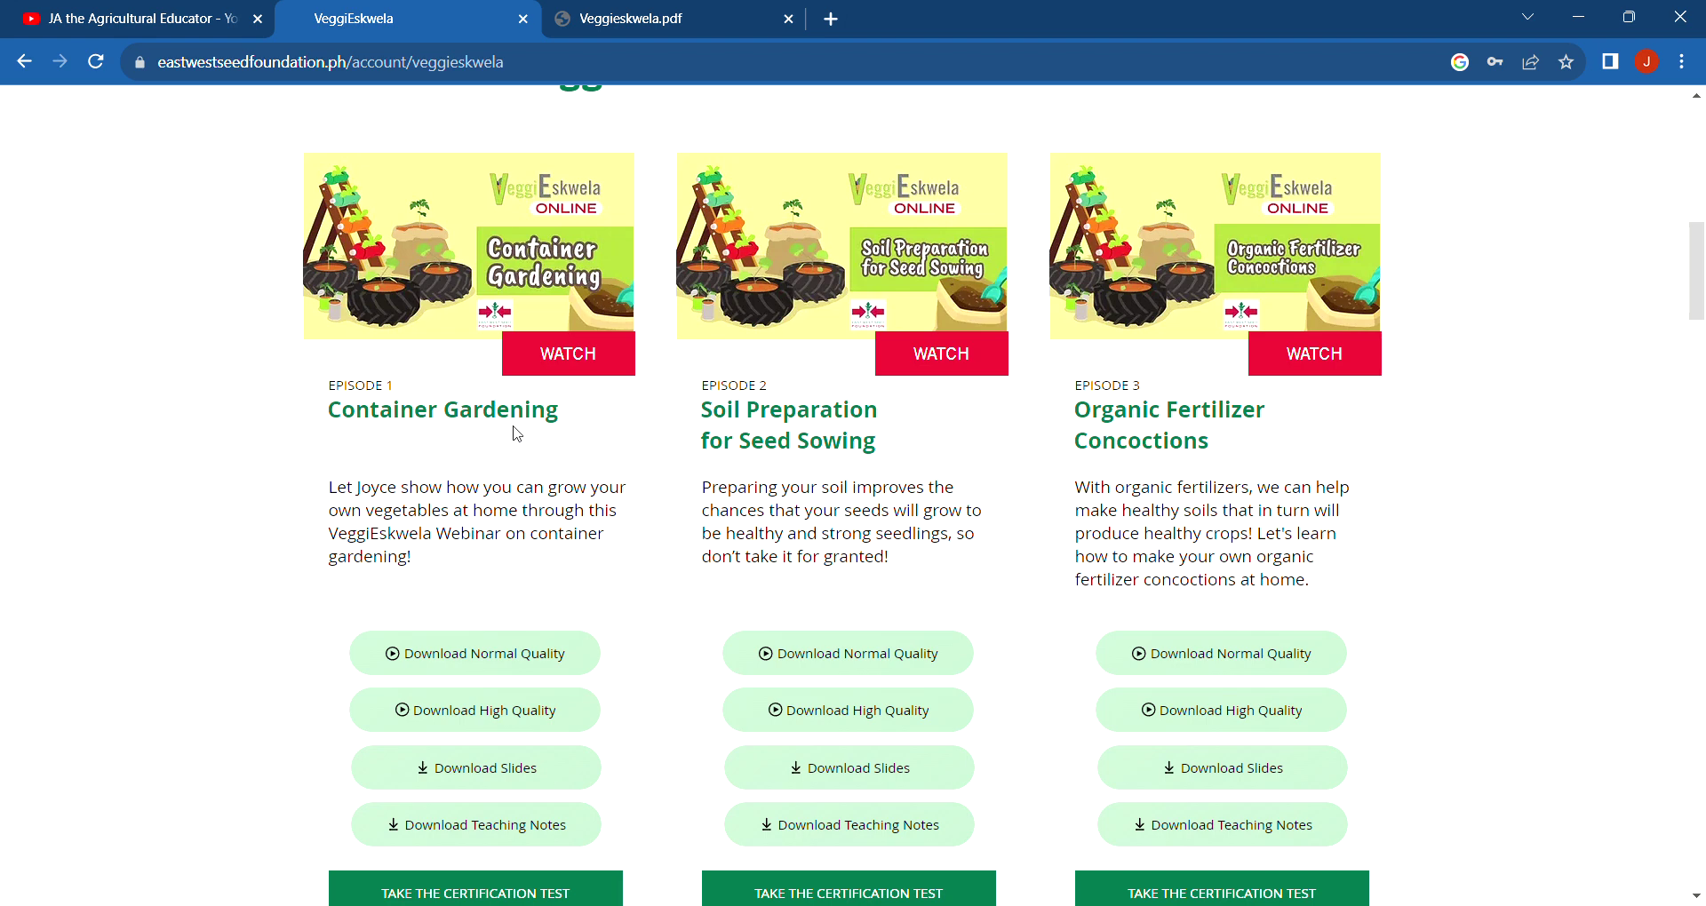
scroll(512, 428, "down", 2)
scroll(506, 421, "up", 2)
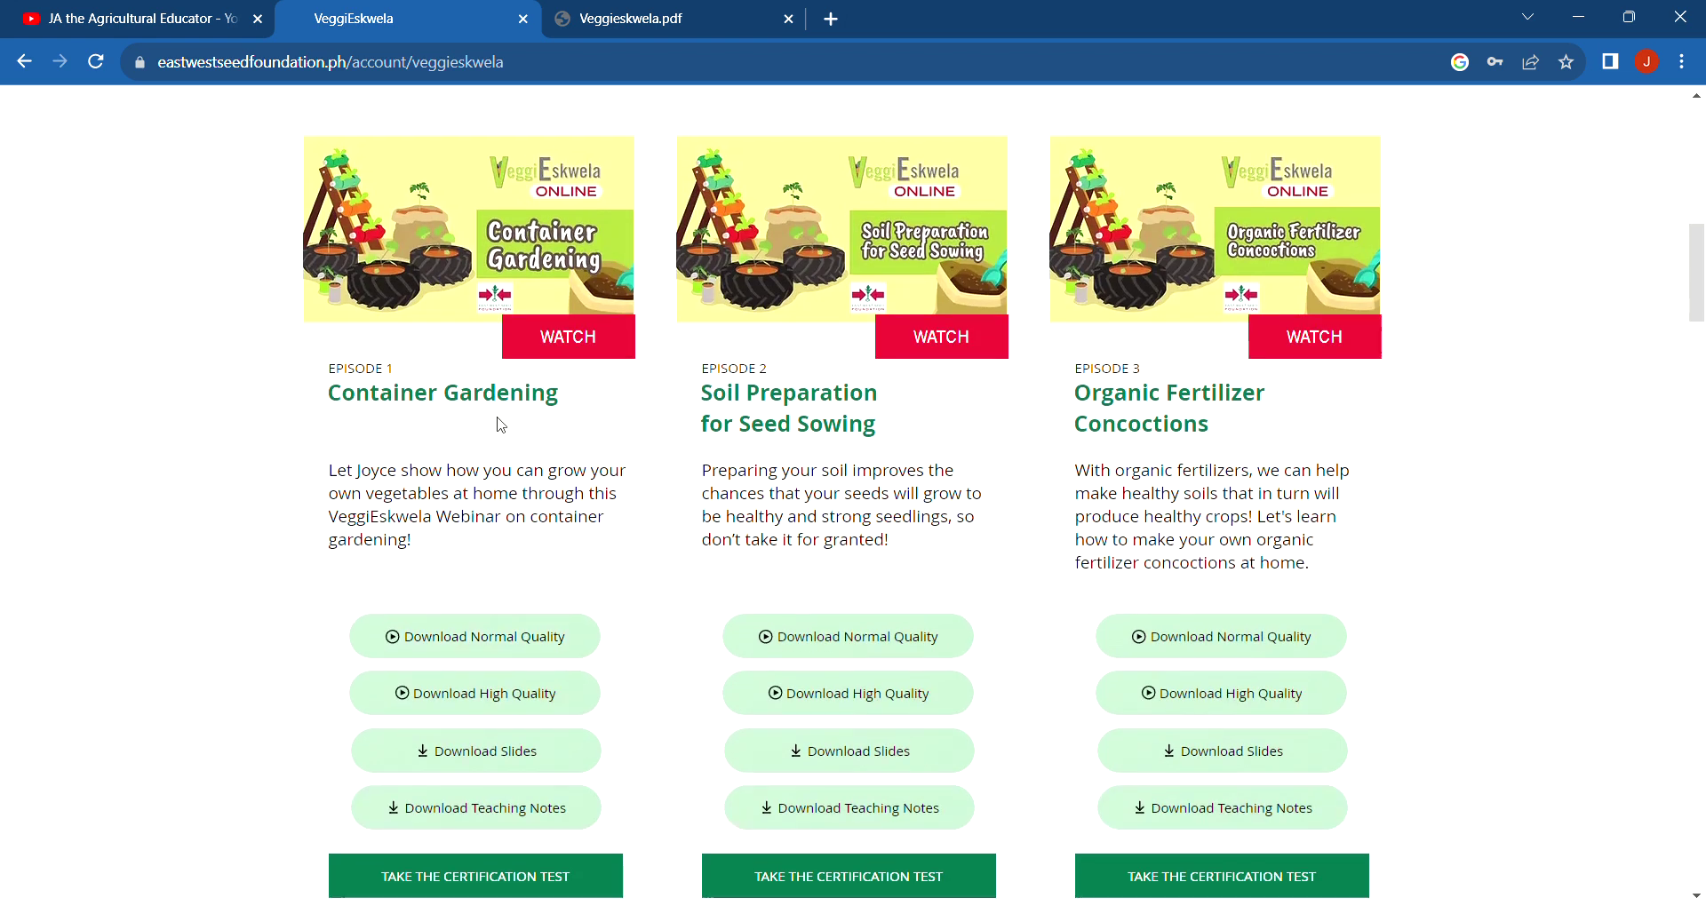
scroll(502, 422, "down", 3)
scroll(501, 424, "down", 1)
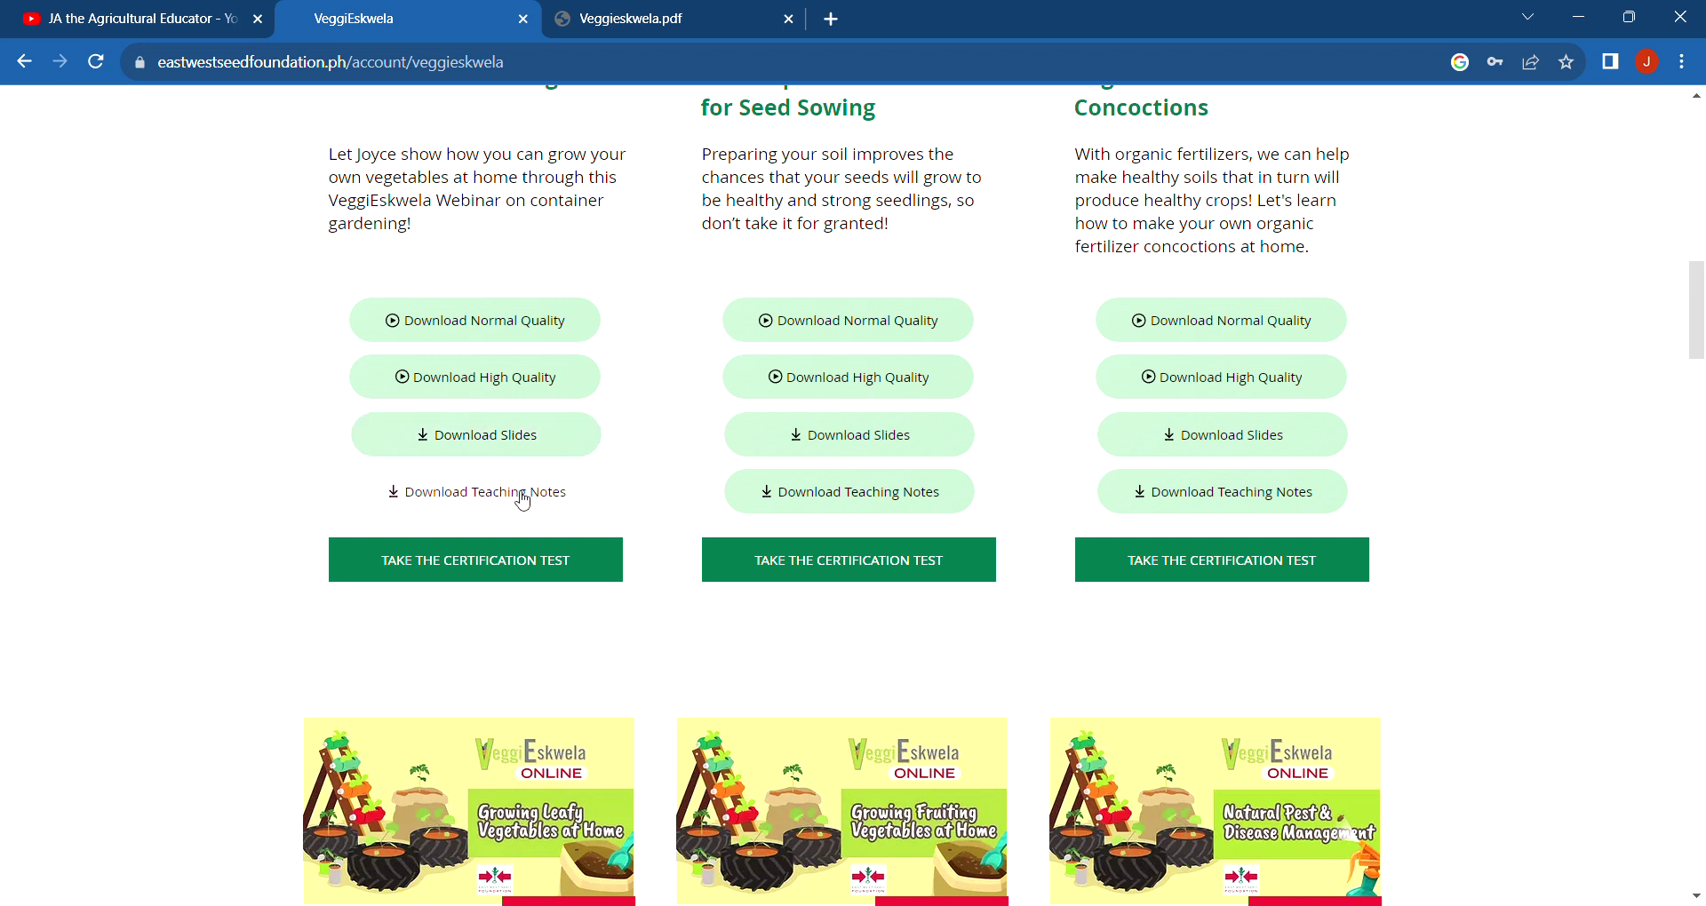
scroll(634, 469, "up", 3)
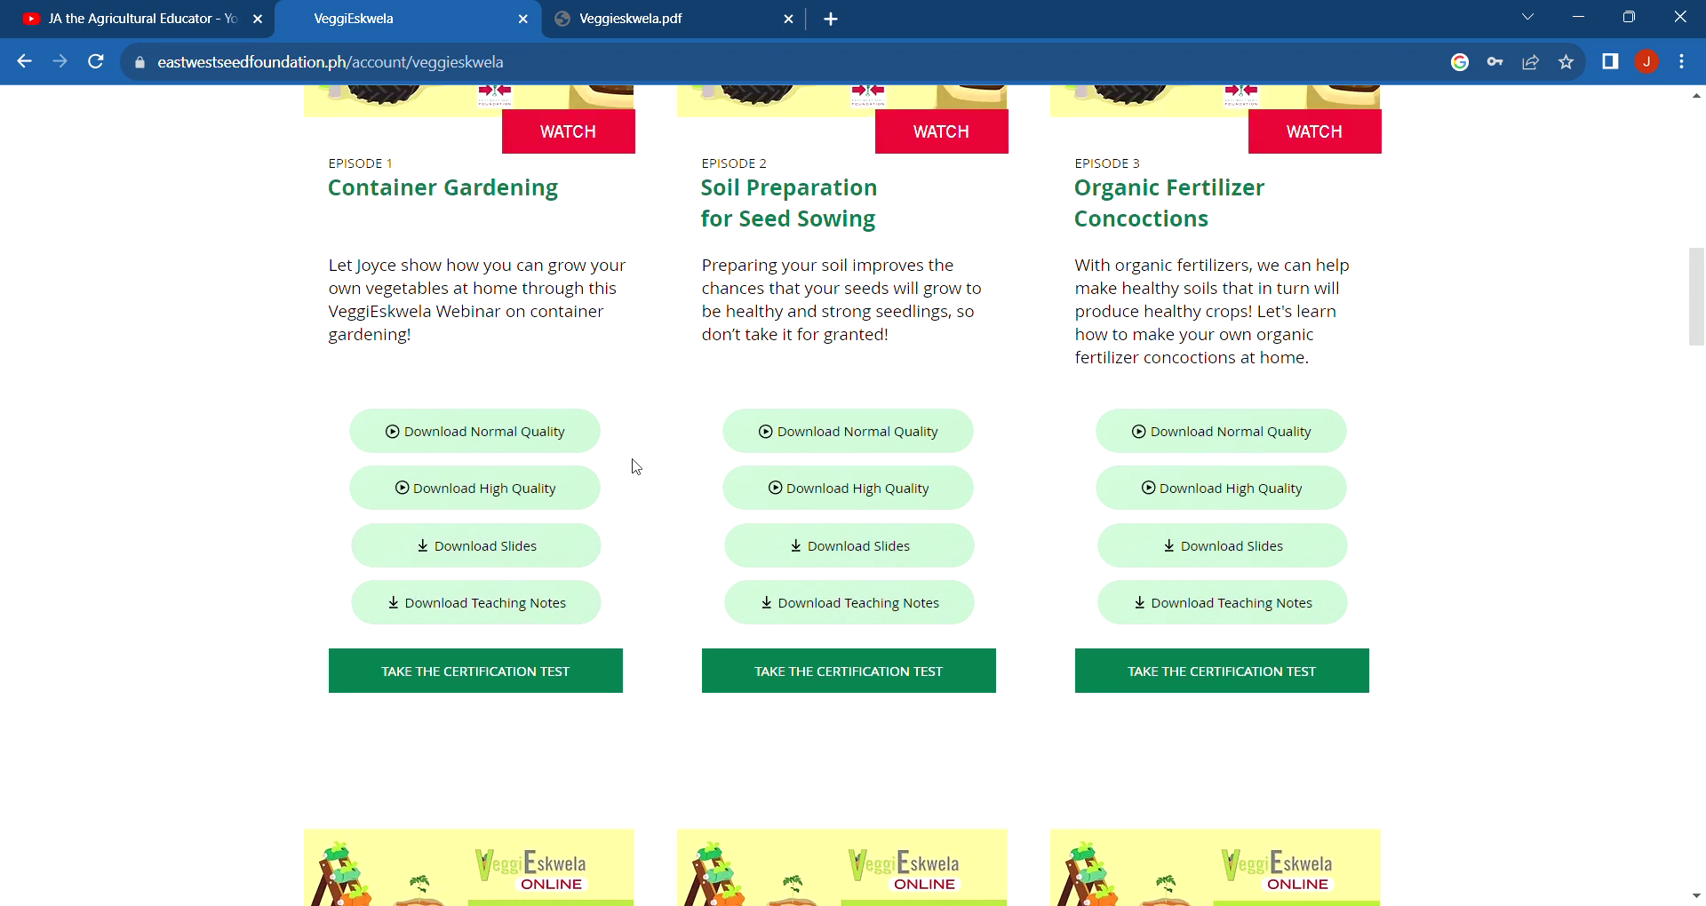
scroll(633, 466, "up", 1)
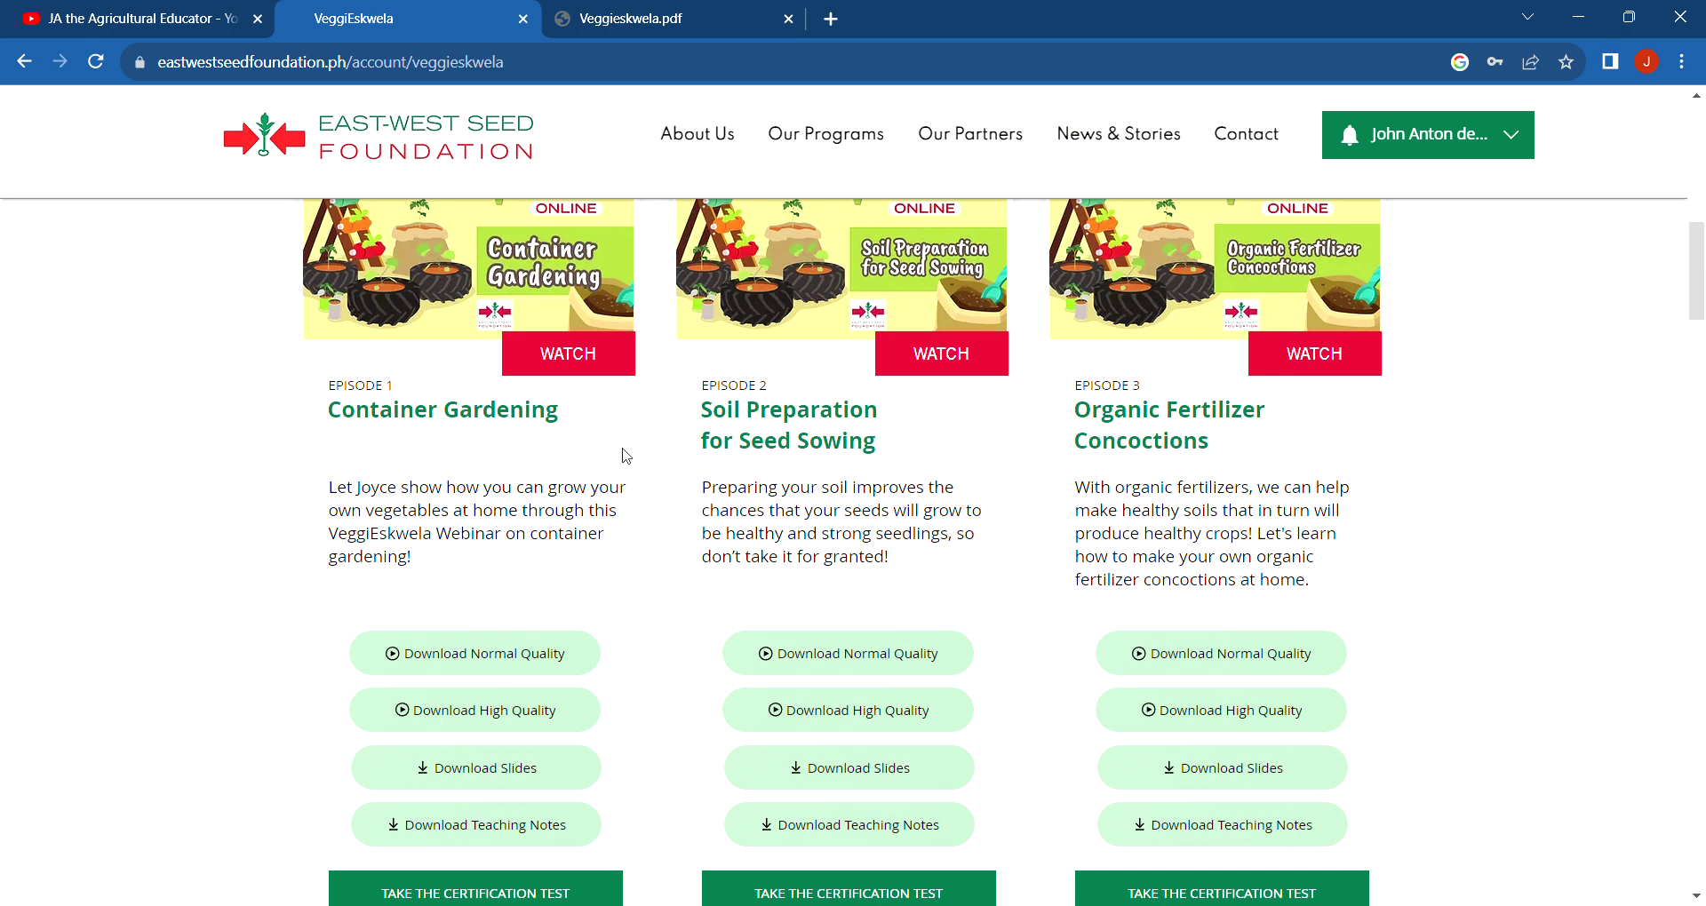
scroll(626, 455, "down", 1)
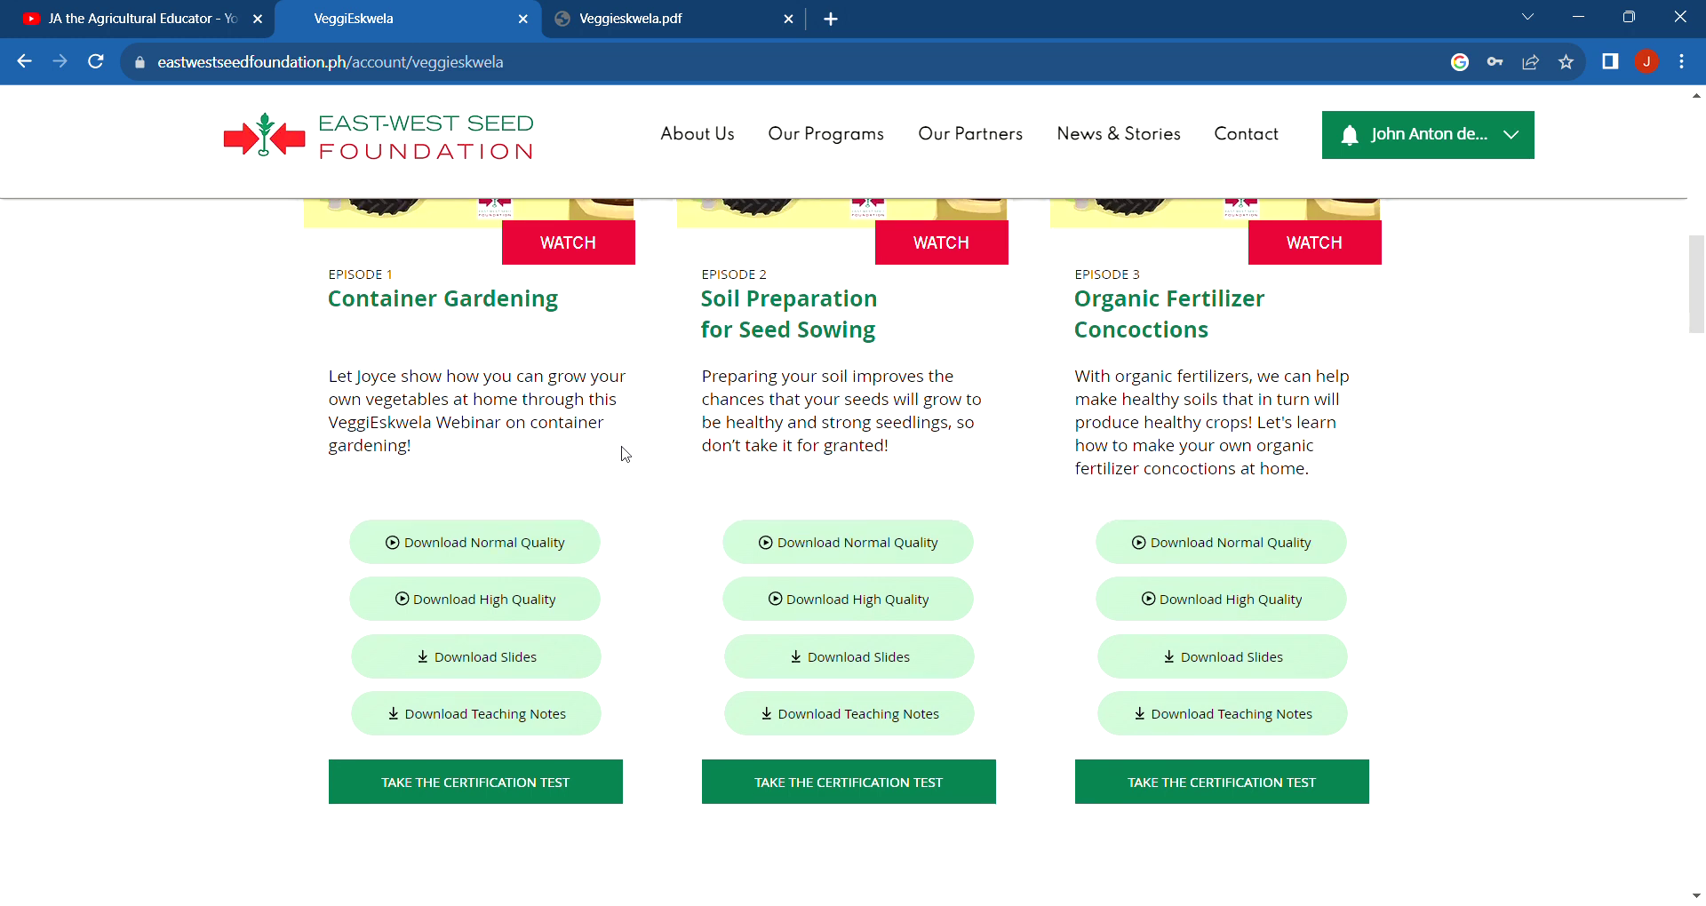
left_click(479, 793)
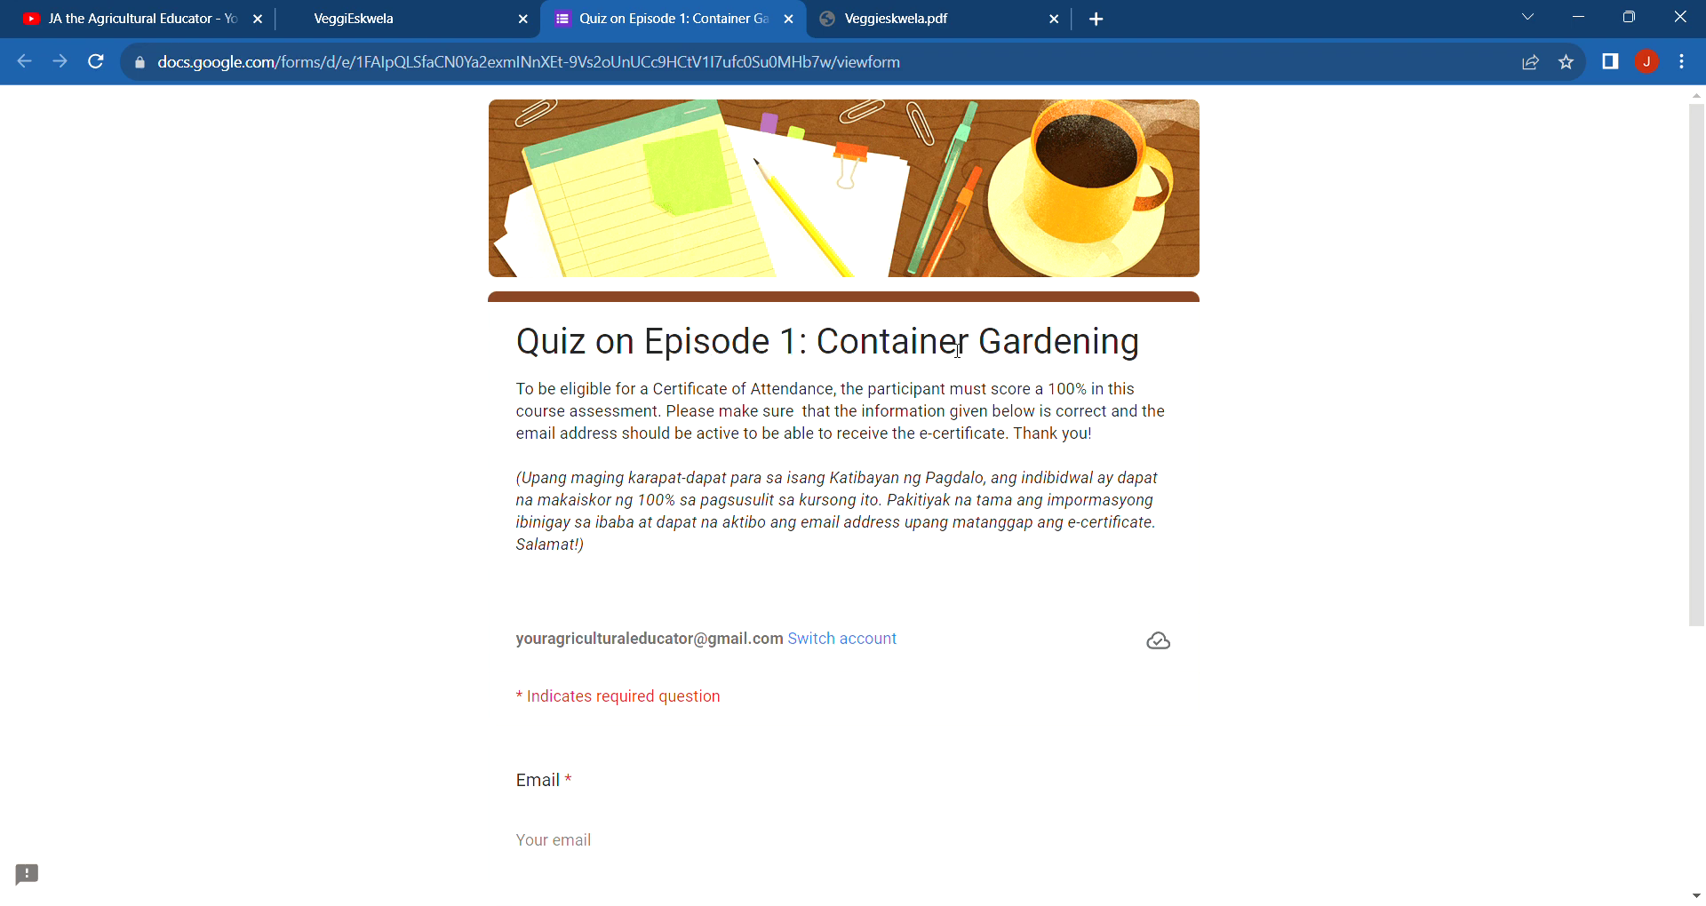
Click into the Email answer, then the Full name answer, leaving Email blank.
scroll(958, 349, "down", 4)
scroll(708, 392, "up", 3)
scroll(679, 386, "down", 2)
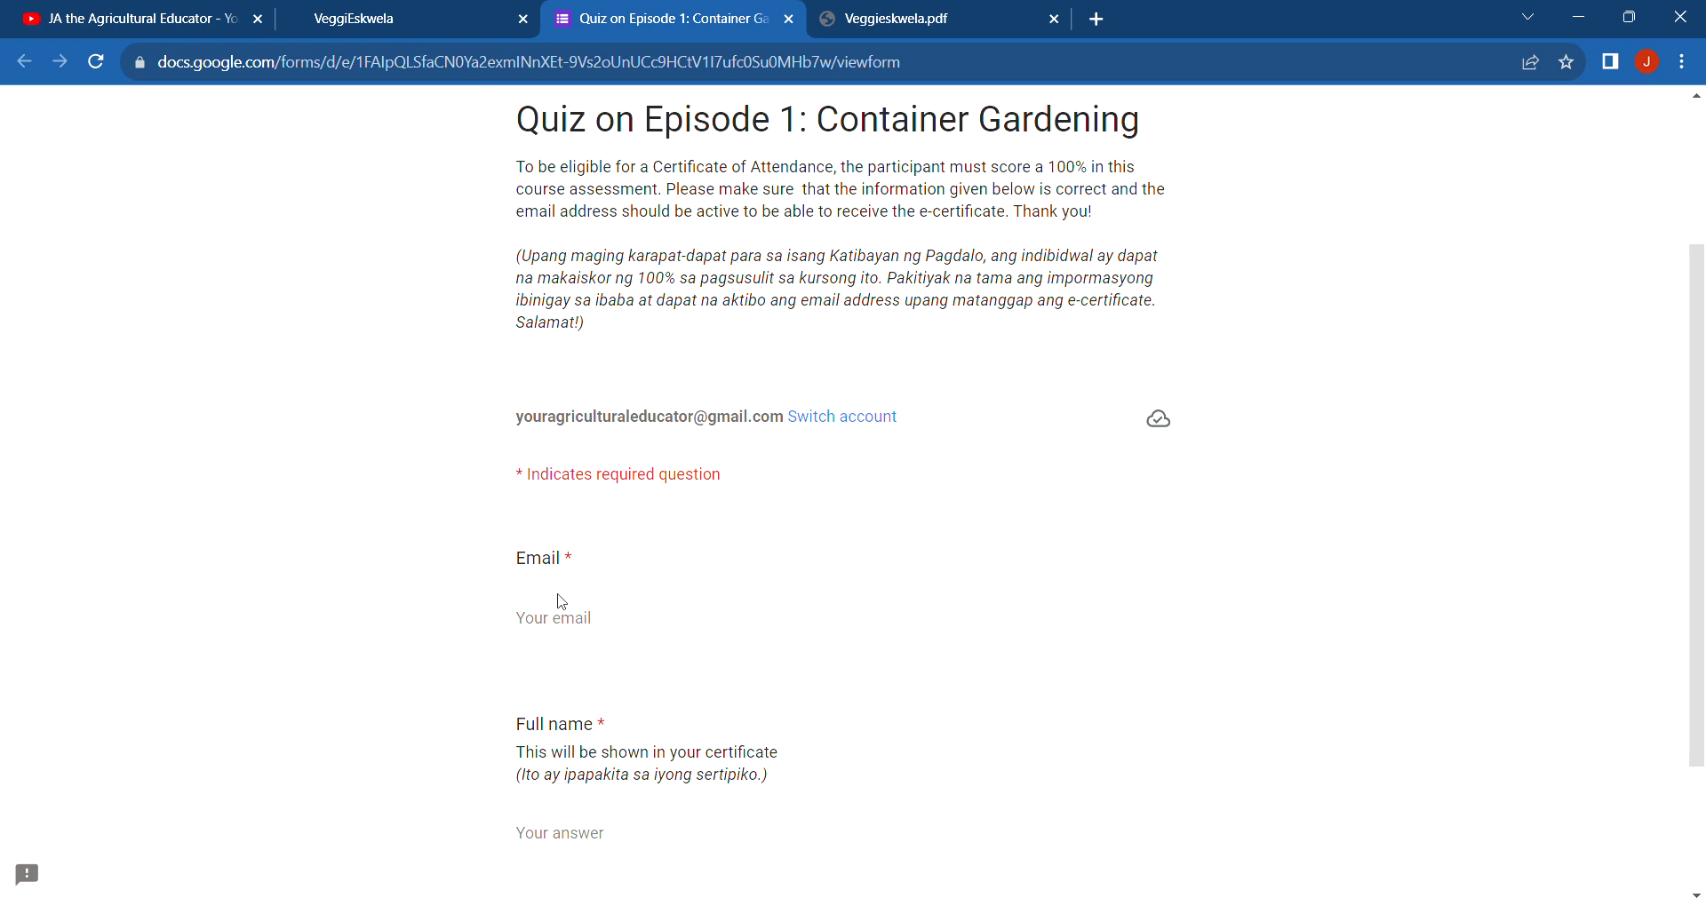
scroll(561, 602, "down", 2)
left_click(573, 507)
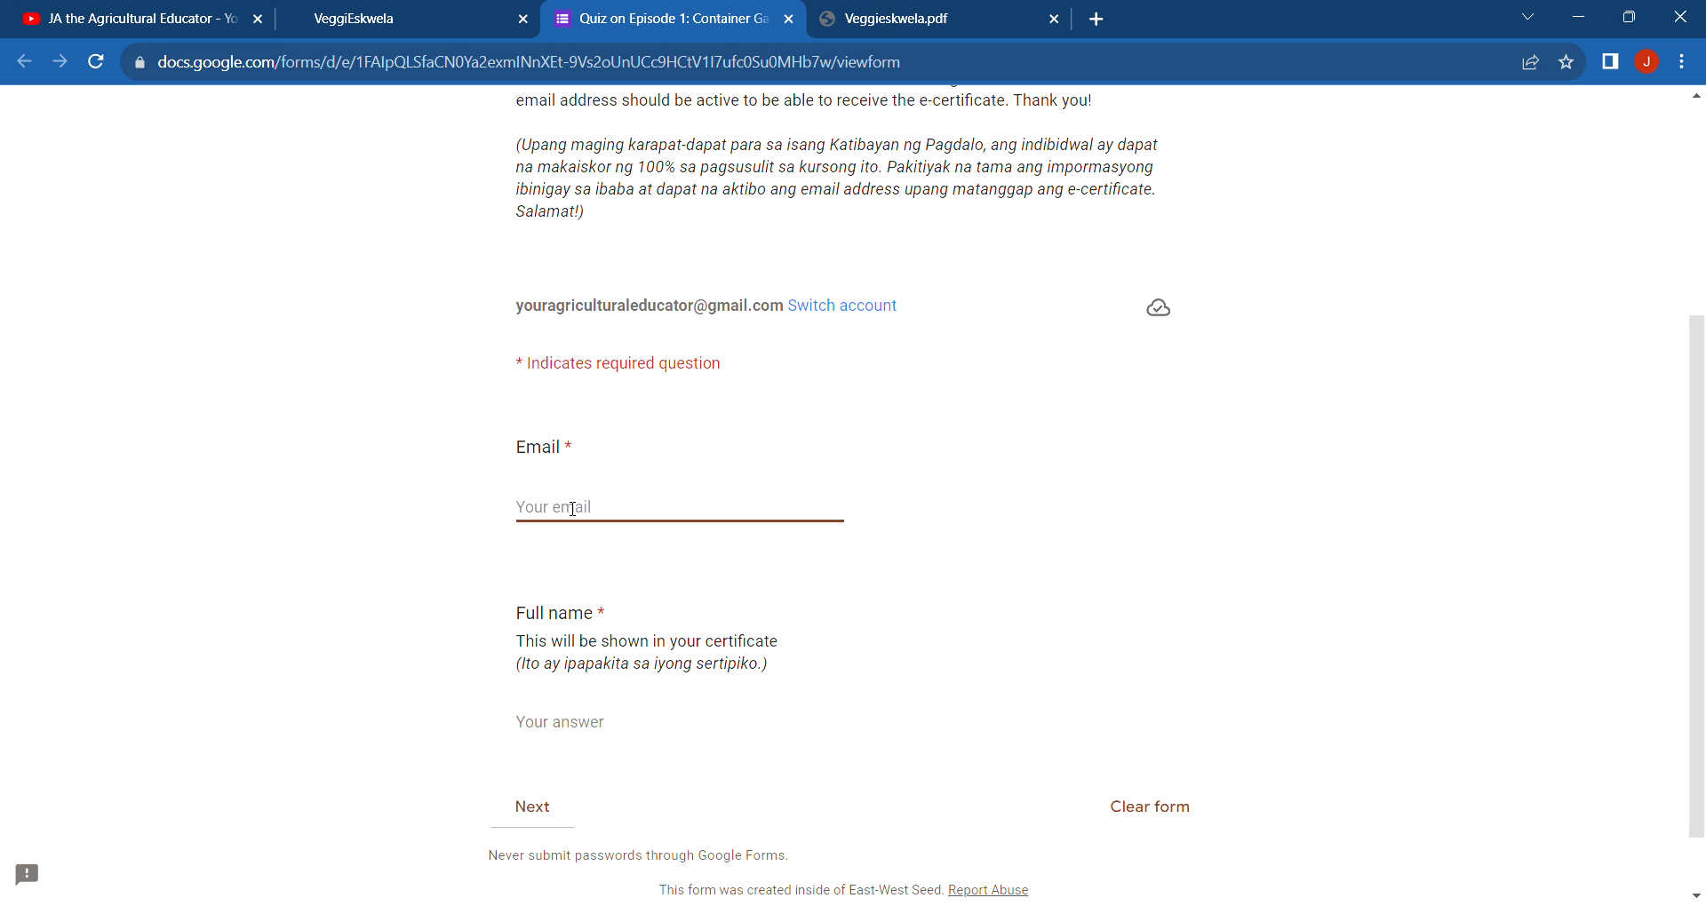
left_click(573, 719)
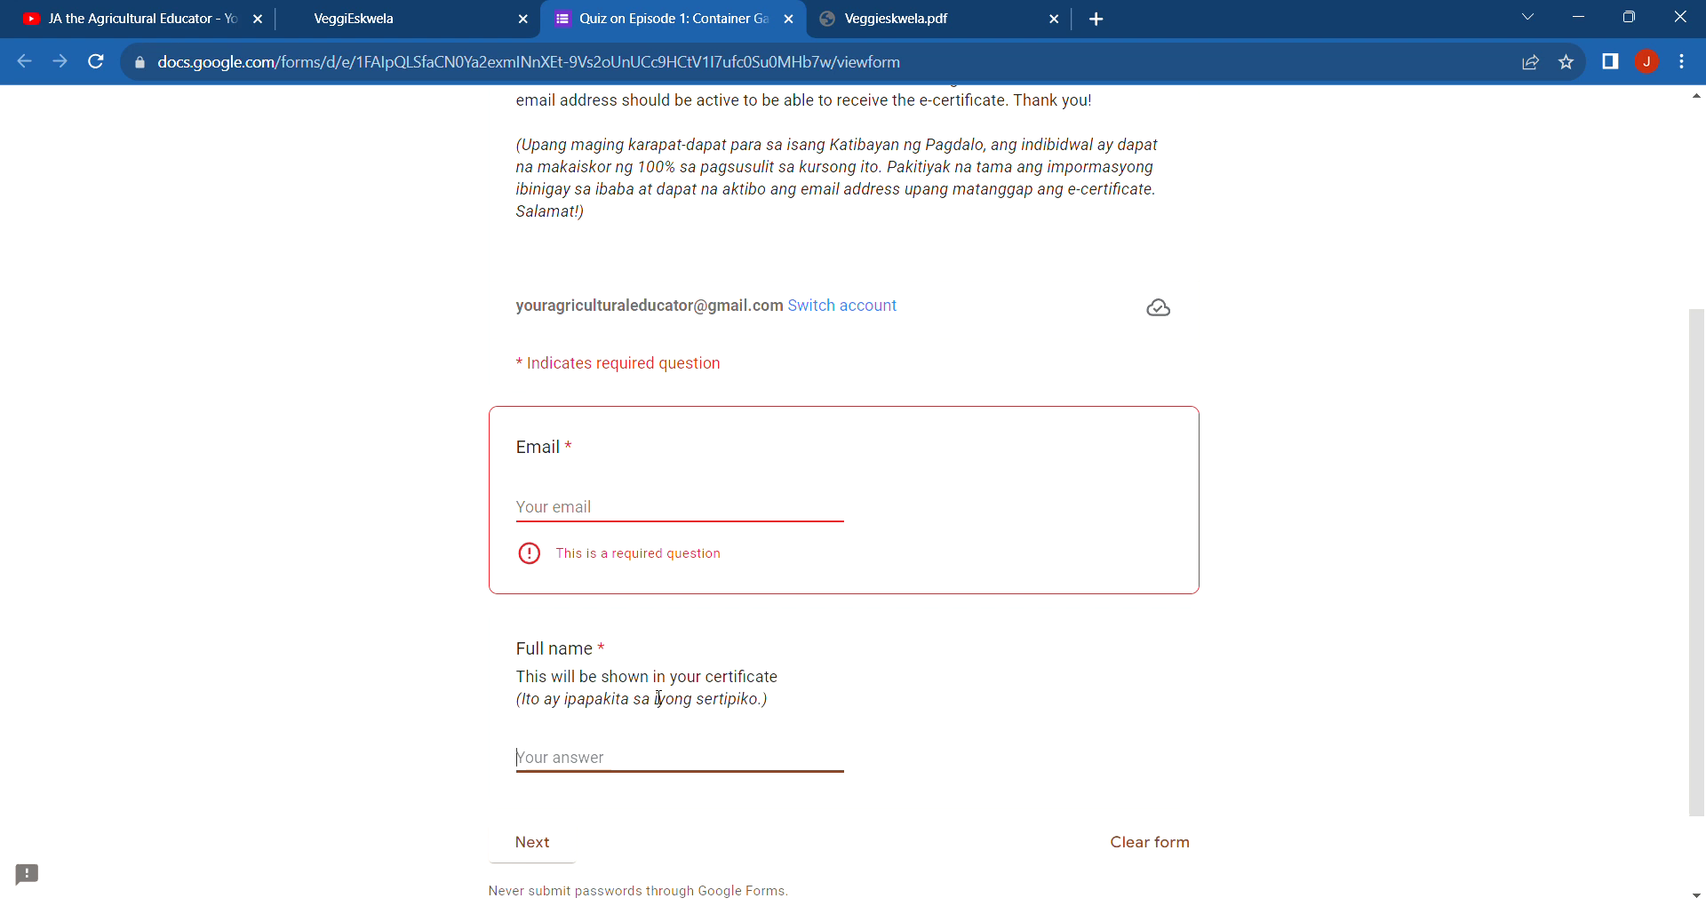
Scroll through the quiz form and back to the top.
scroll(640, 598, "down", 2)
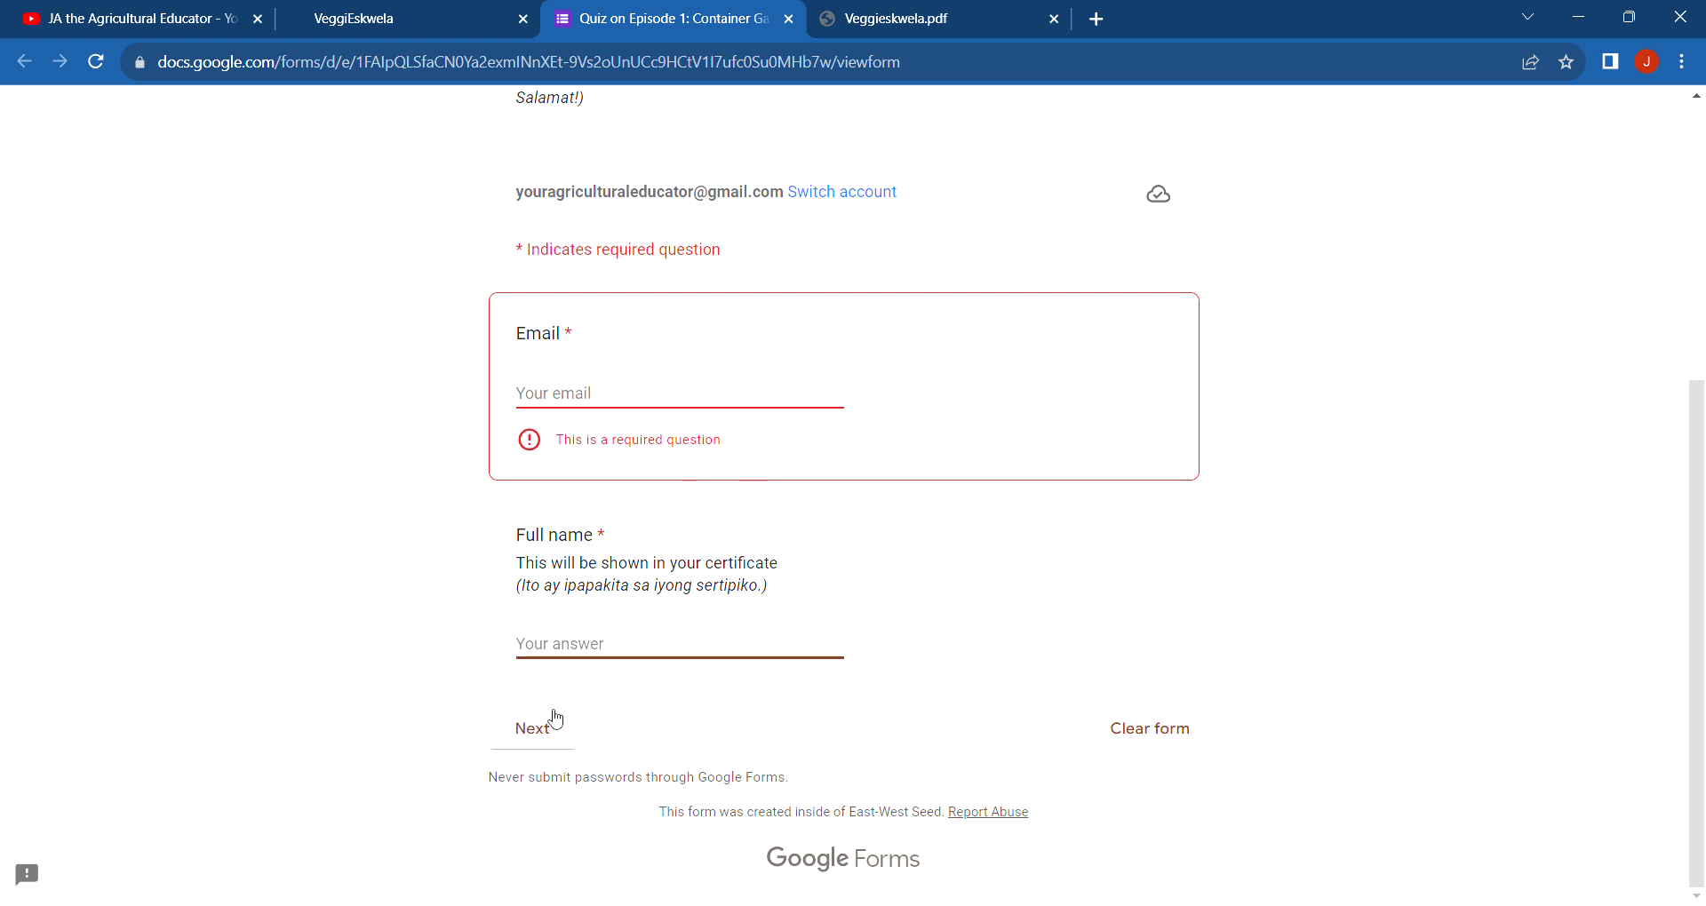
scroll(809, 638, "up", 5)
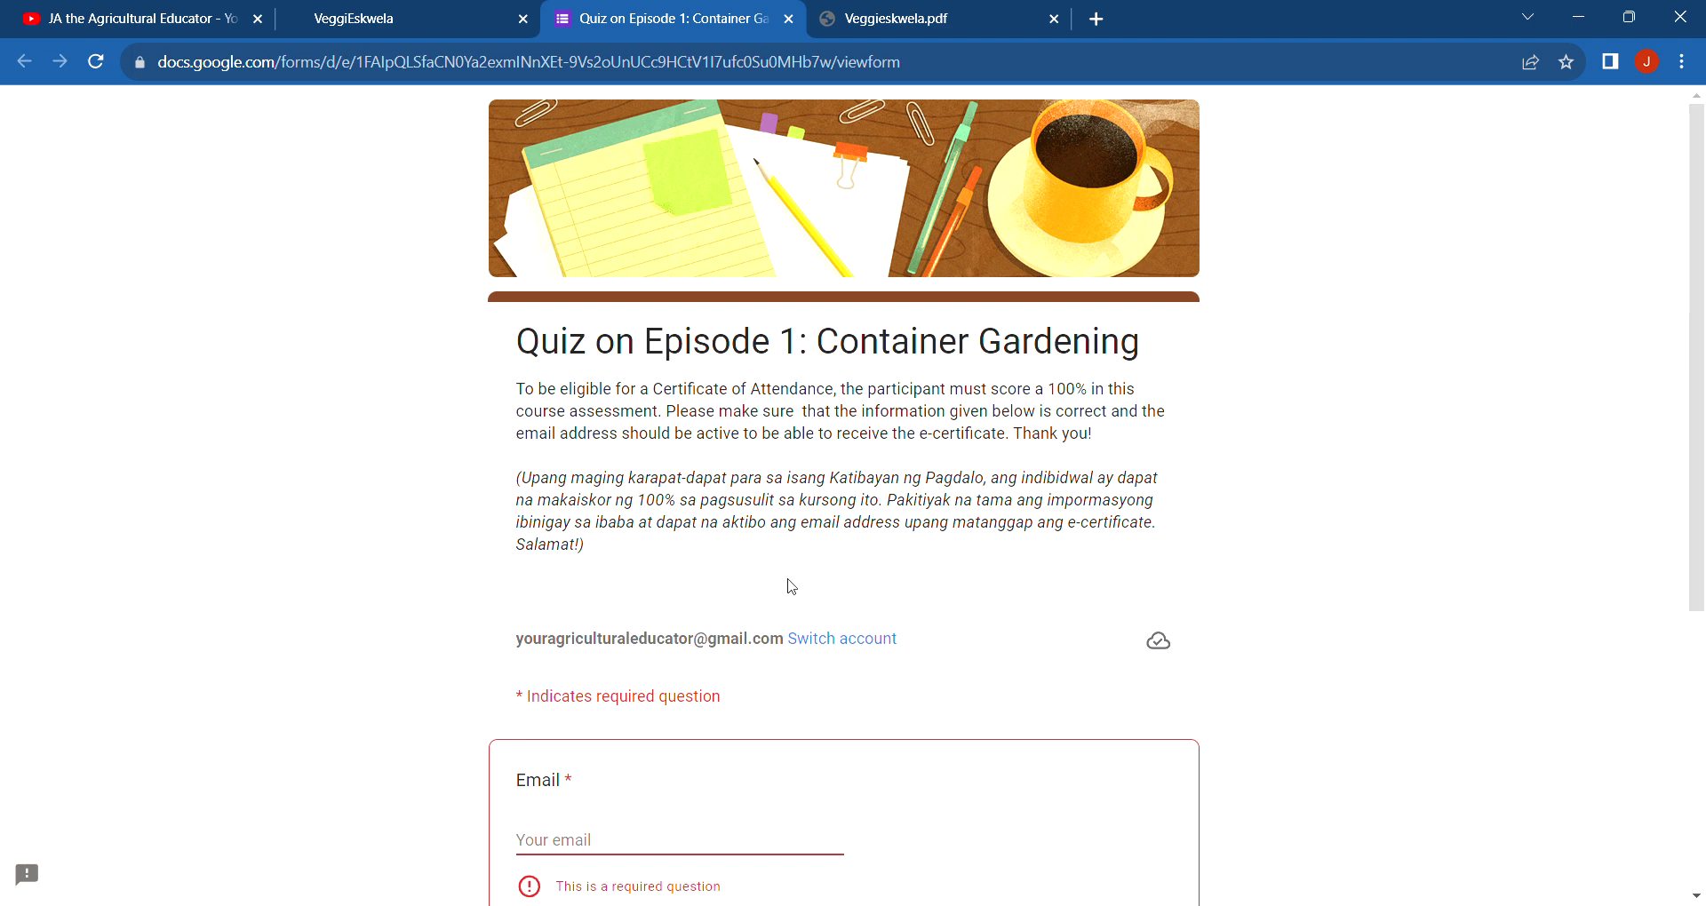
scroll(792, 587, "down", 1)
scroll(792, 586, "up", 1)
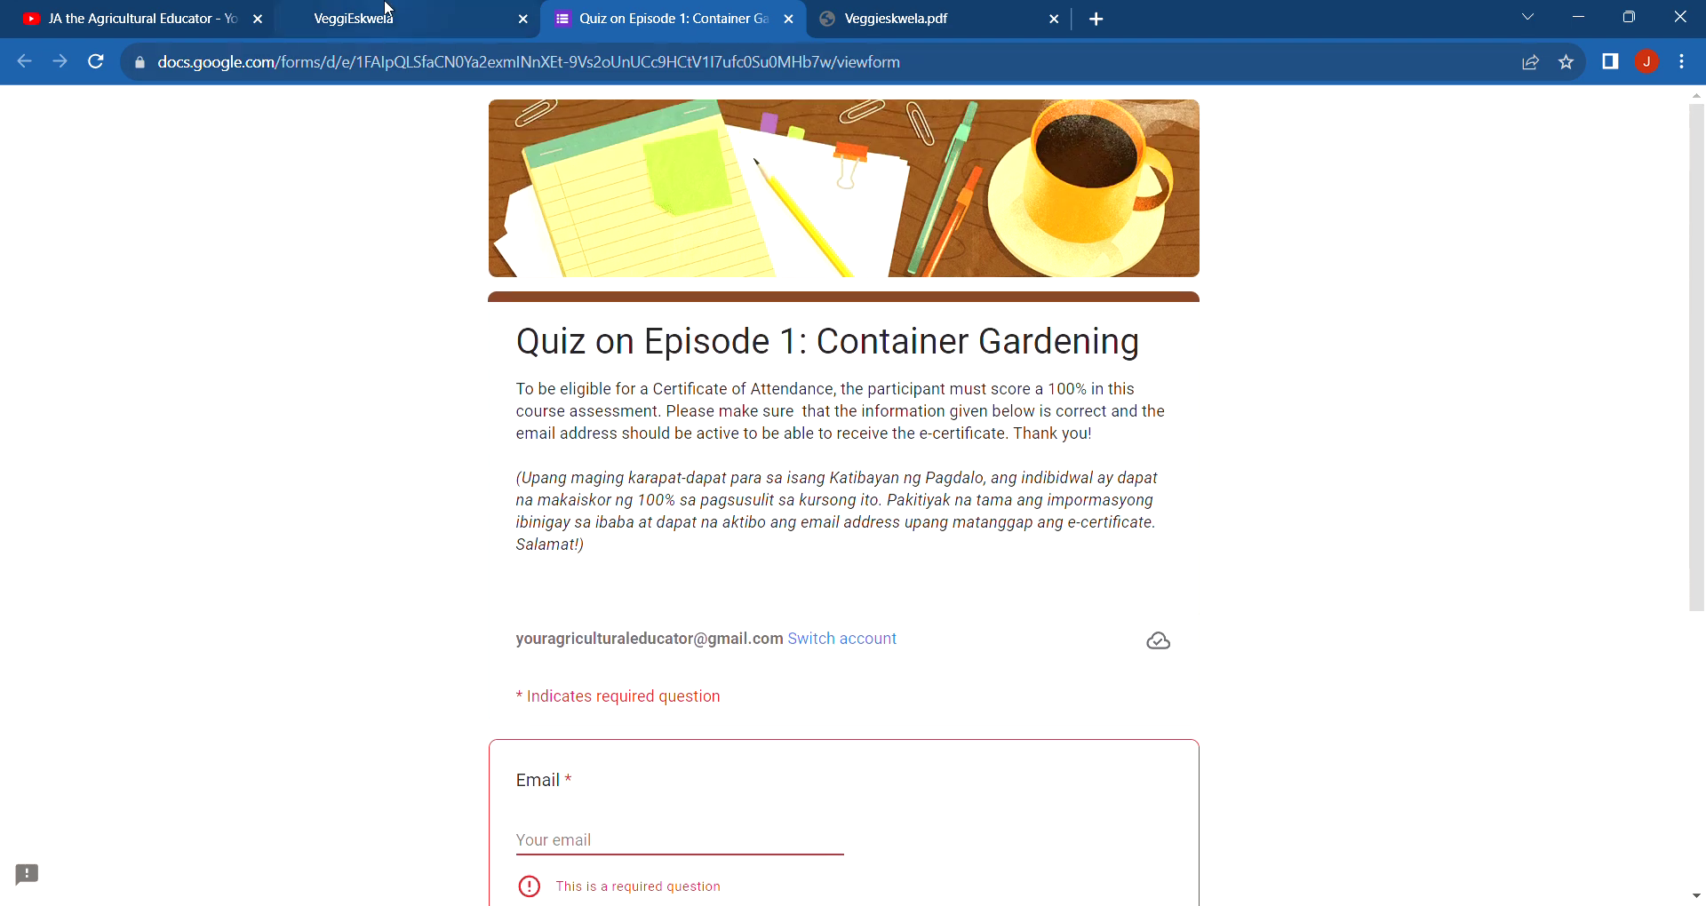
Return to the VeggiEskwela member page and review the webinar episode cards.
left_click(382, 18)
scroll(573, 283, "up", 5)
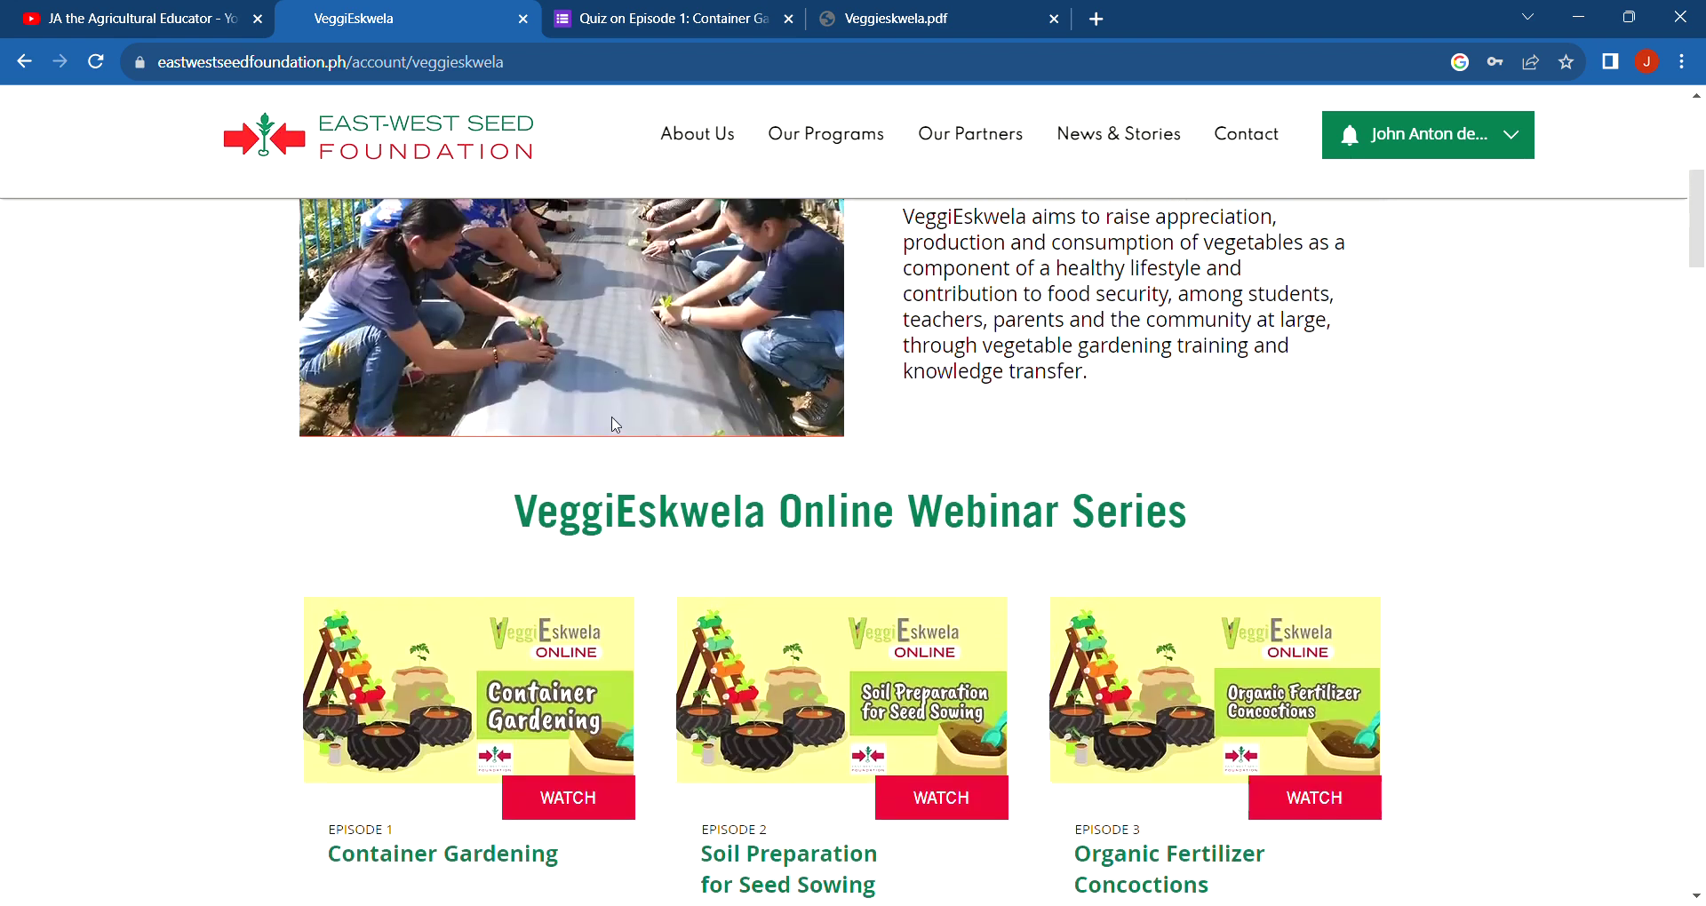
scroll(618, 423, "down", 4)
scroll(595, 424, "up", 3)
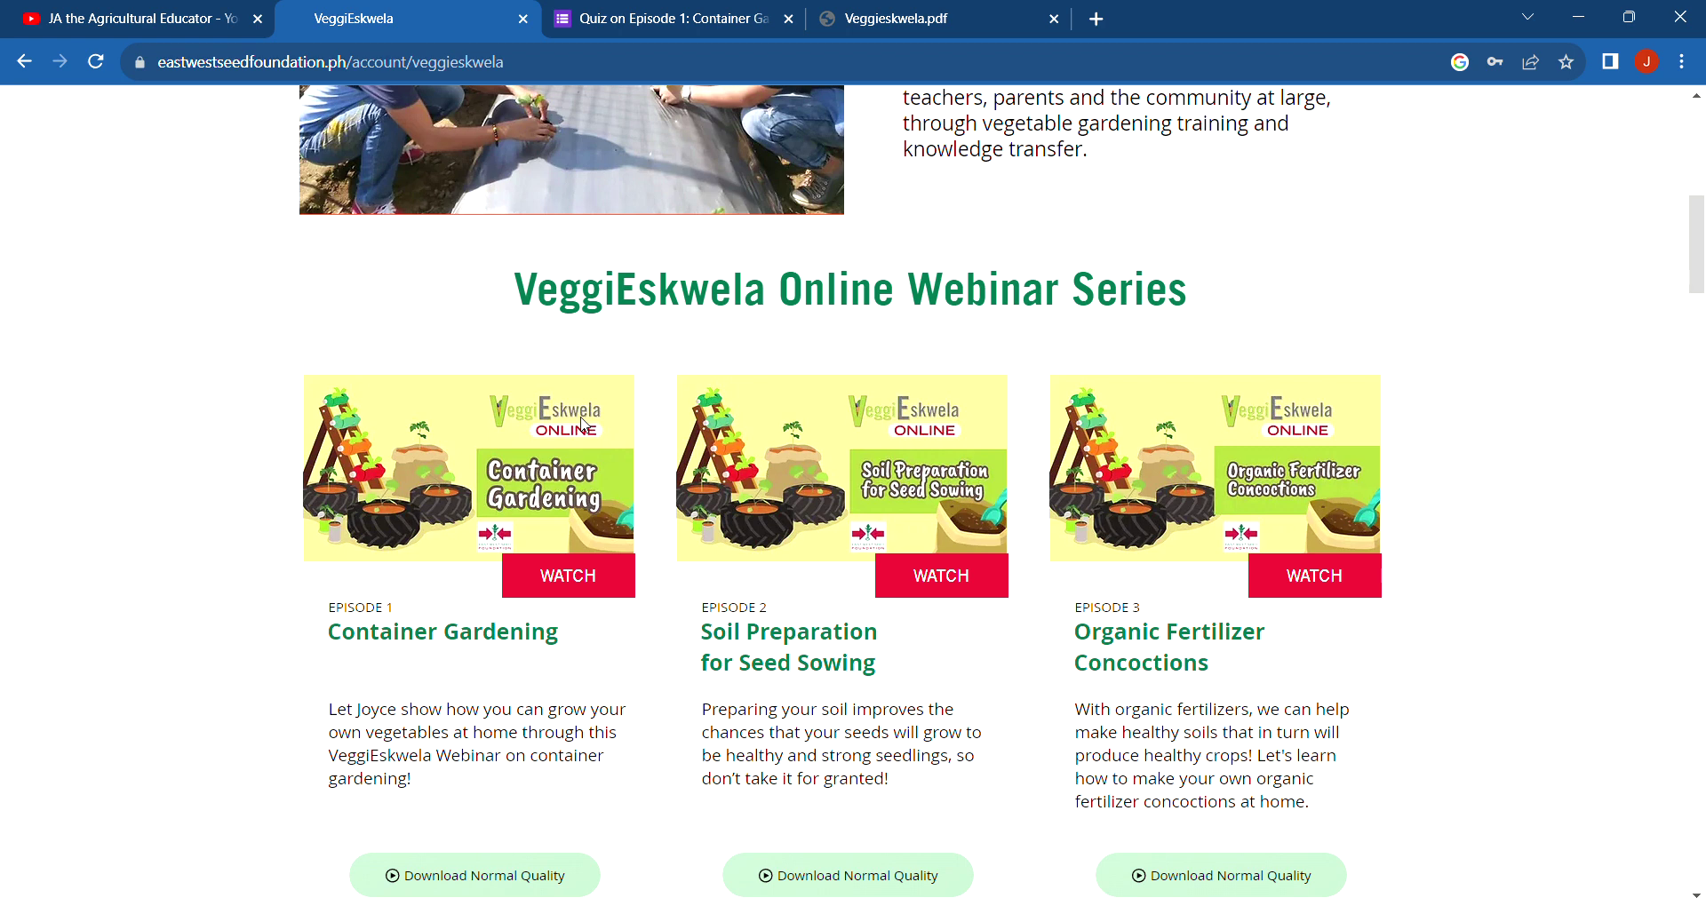
scroll(582, 431, "down", 4)
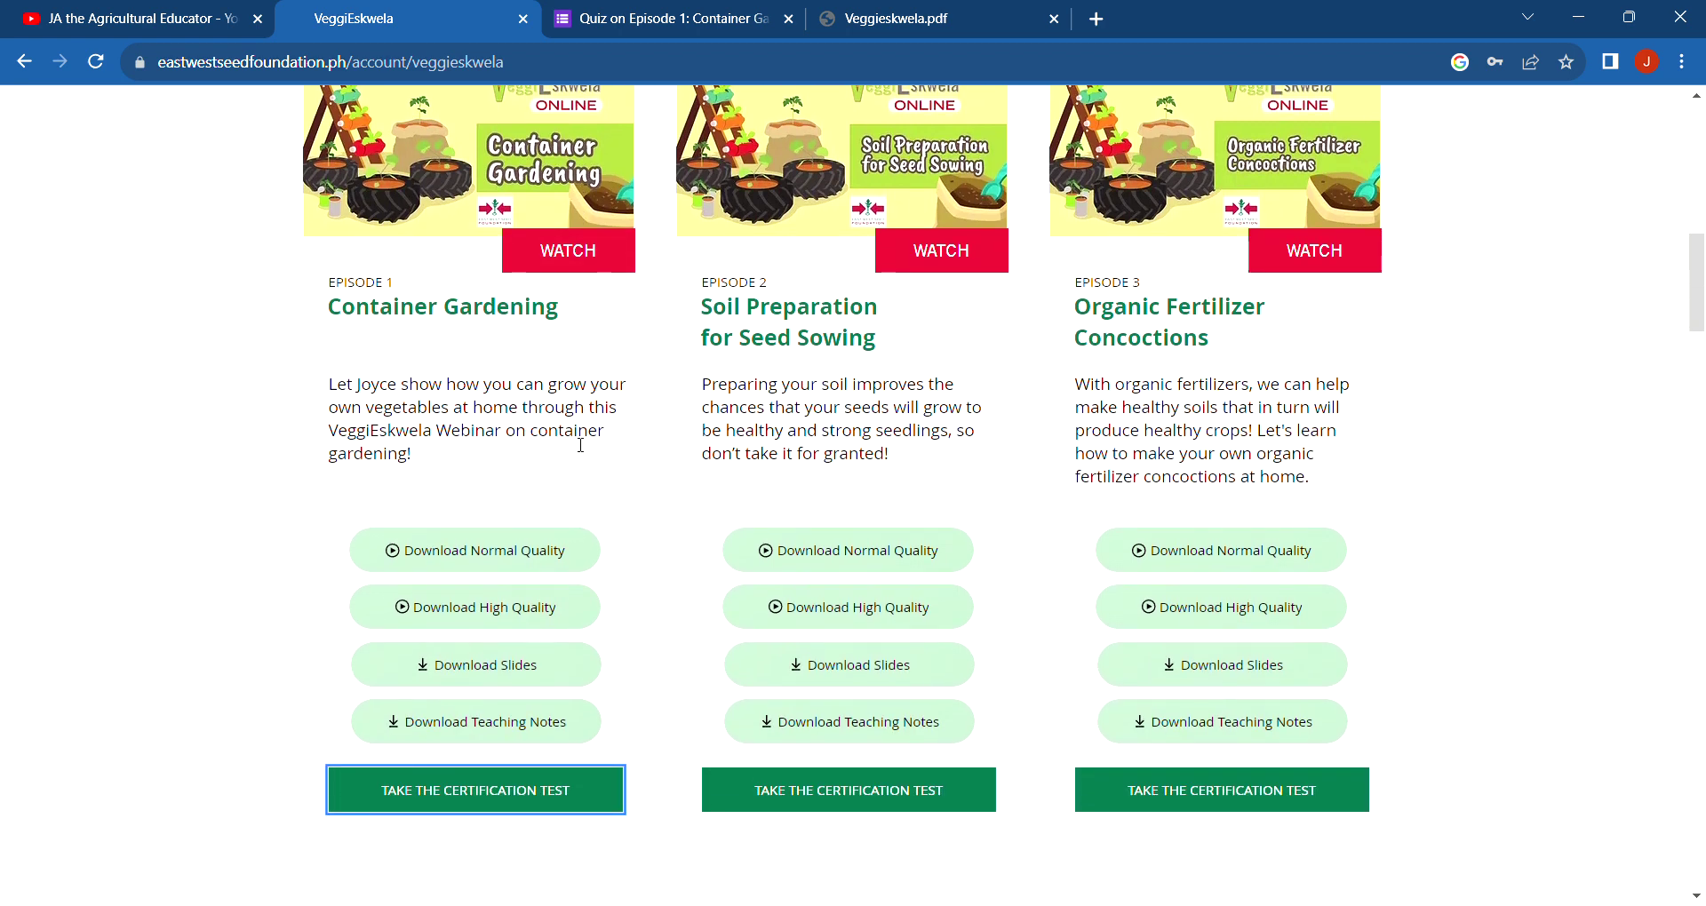
scroll(575, 444, "down", 6)
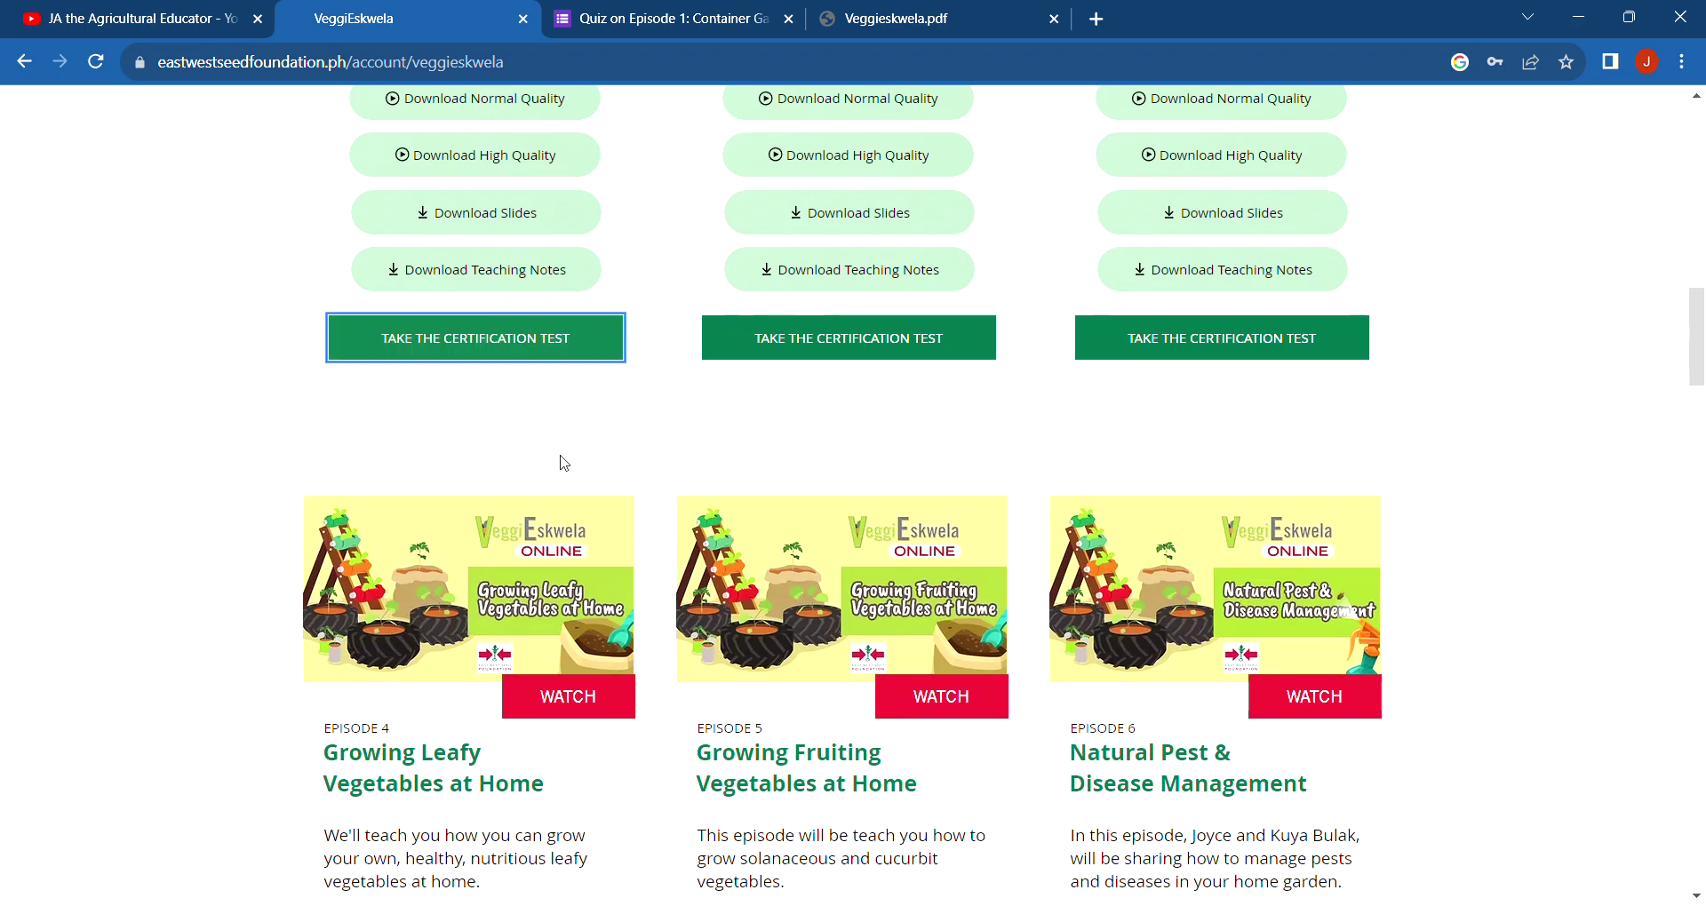
scroll(575, 456, "down", 4)
Review the download buttons and certification tests, then return to the Episode 1 quiz.
scroll(594, 446, "up", 6)
scroll(590, 435, "up", 15)
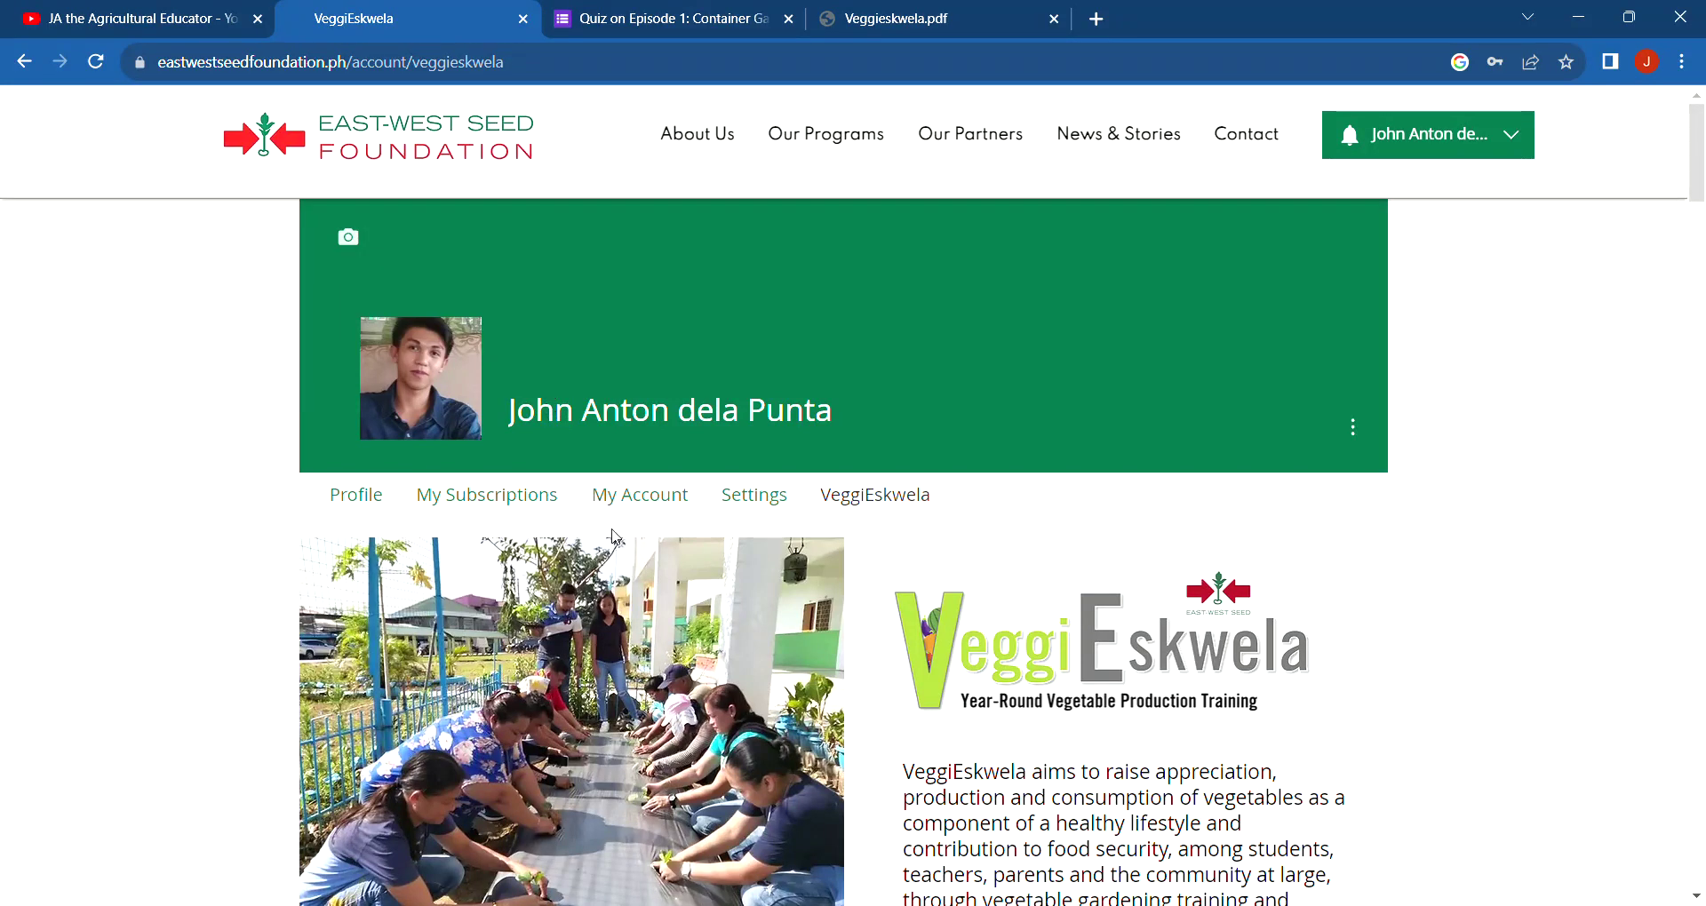
scroll(613, 546, "down", 2)
scroll(538, 622, "down", 2)
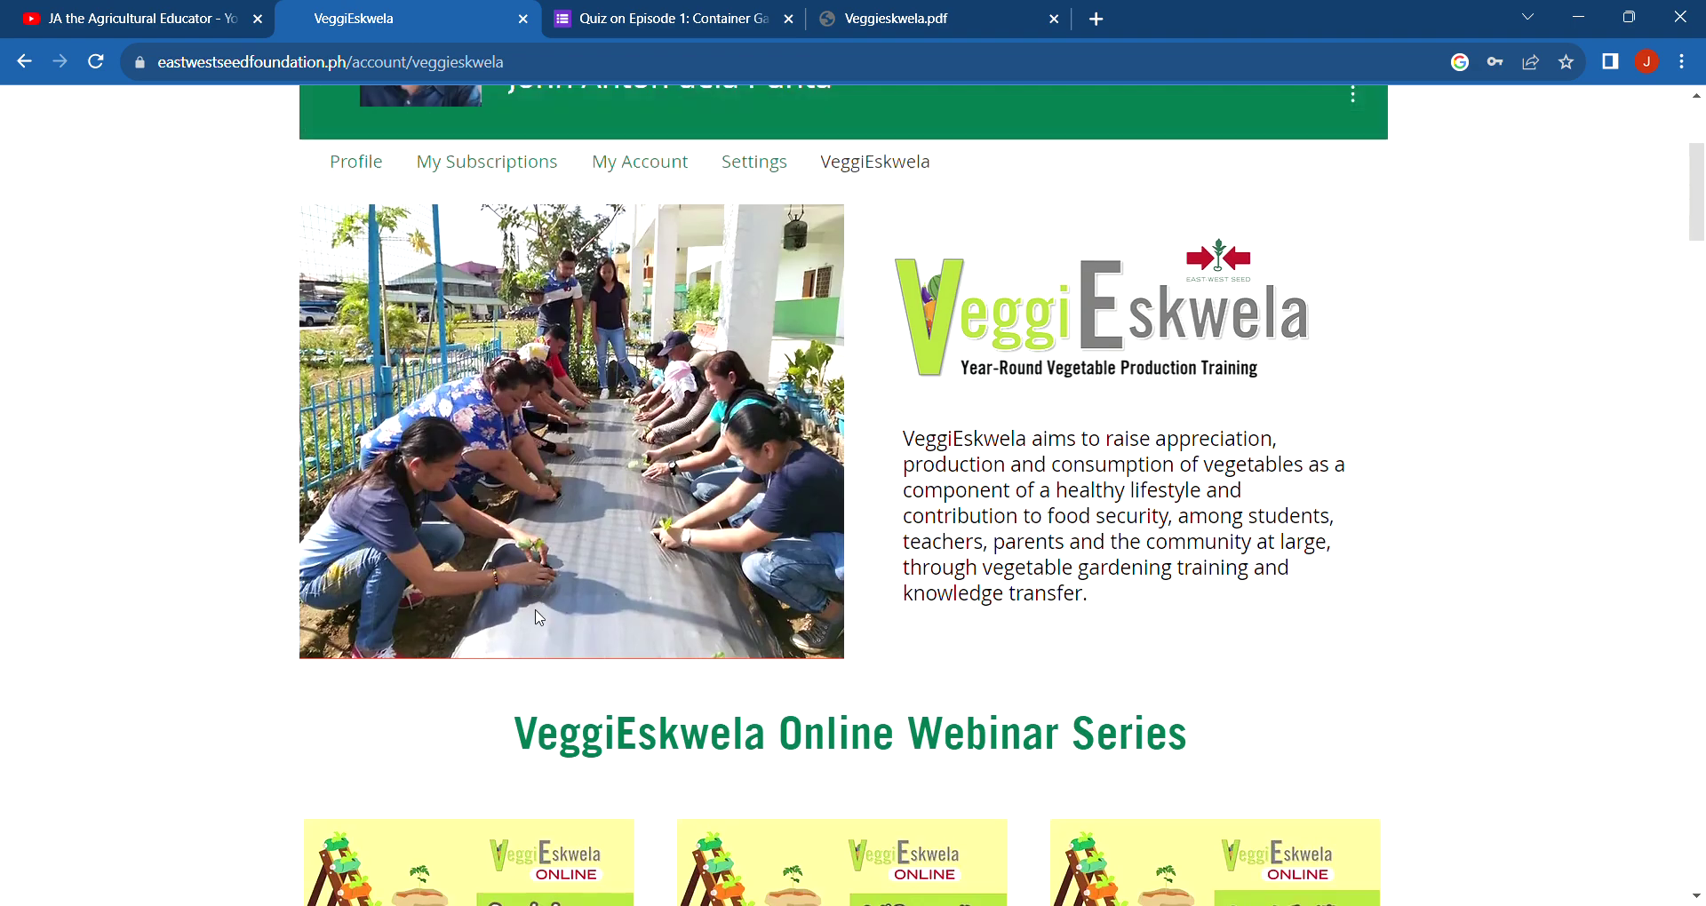
scroll(556, 573, "down", 7)
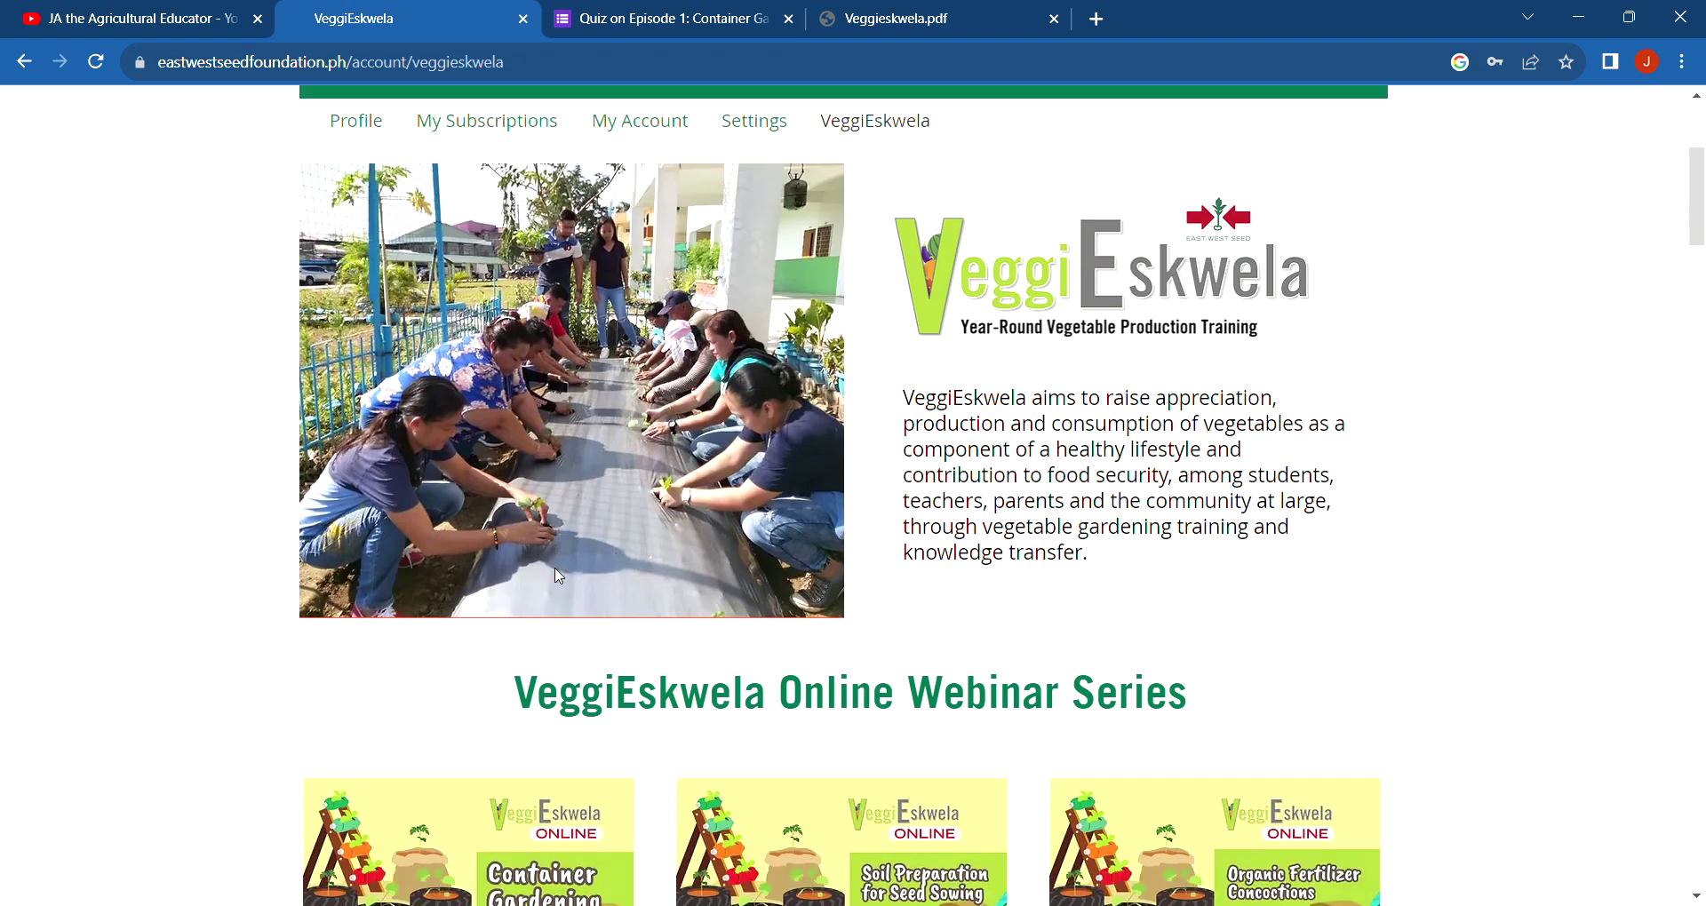
scroll(552, 567, "up", 11)
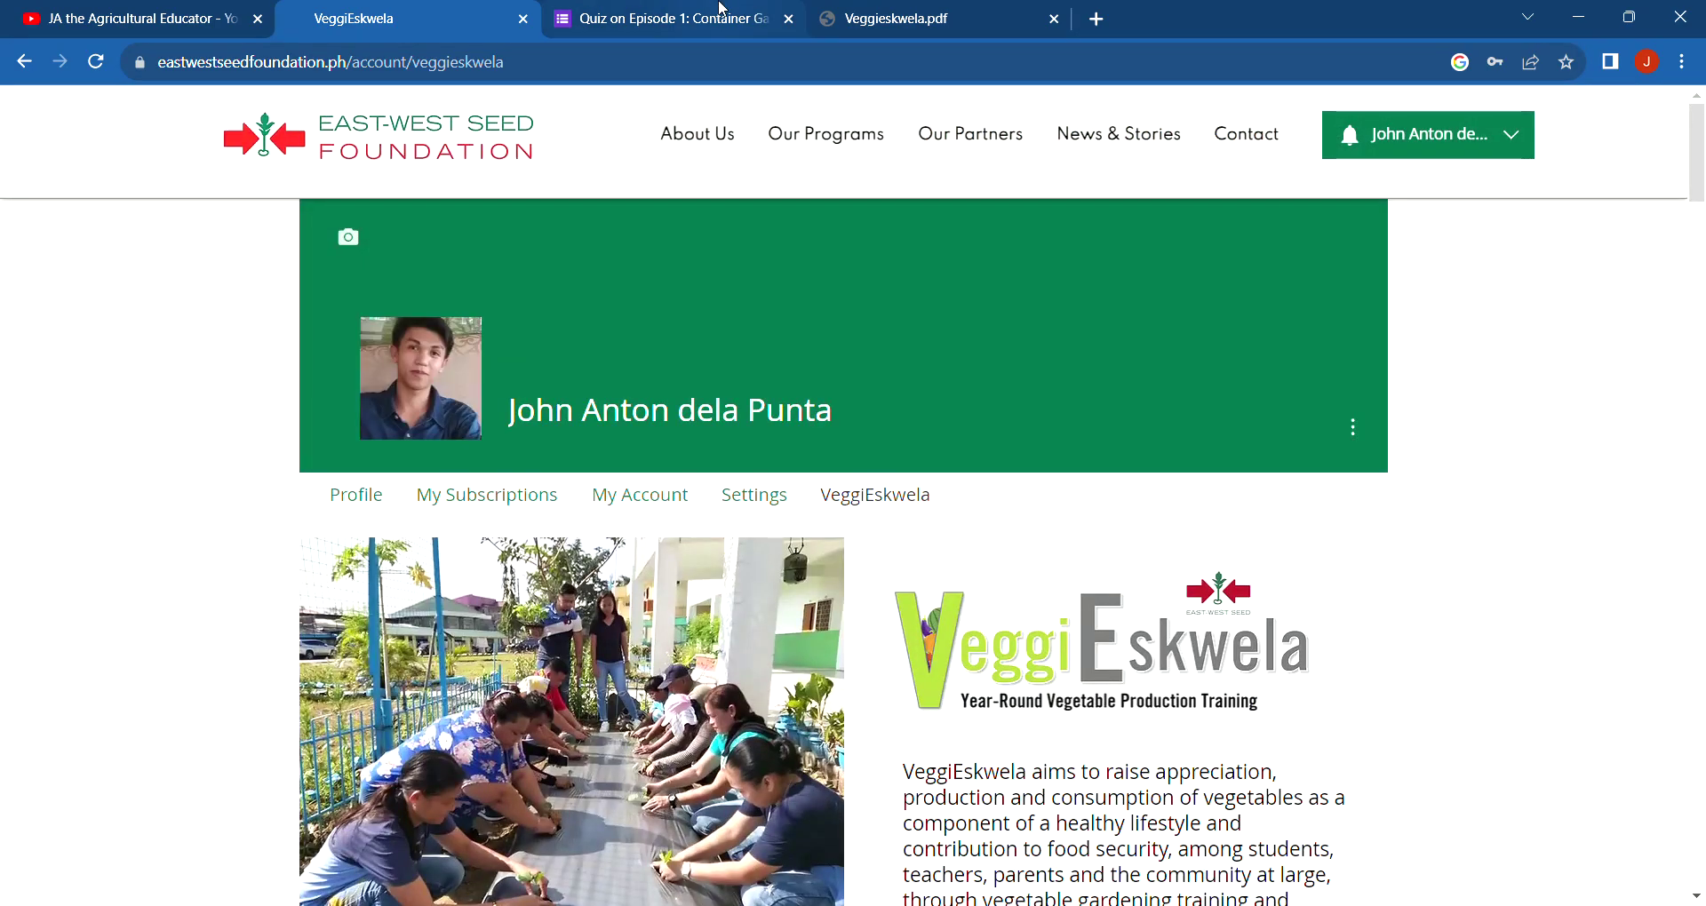
left_click(662, 14)
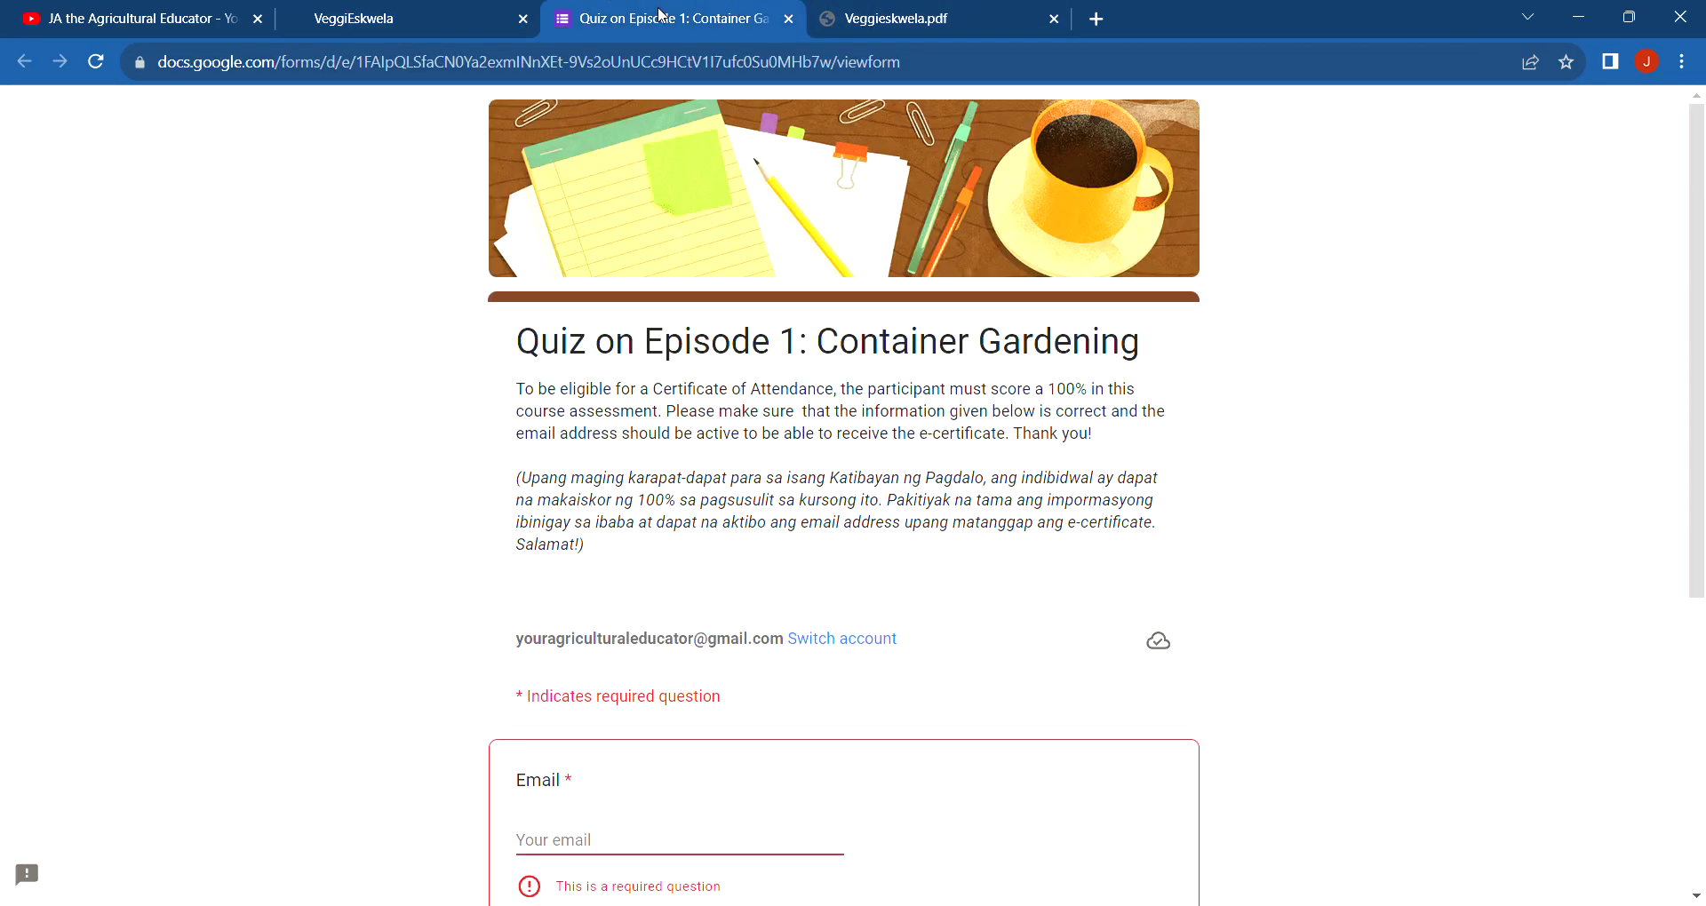
Review the Veggieskwela.pdf sample Certificate of Attendance, then return to the Episode 1 quiz.
left_click(851, 13)
scroll(757, 325, "down", 2)
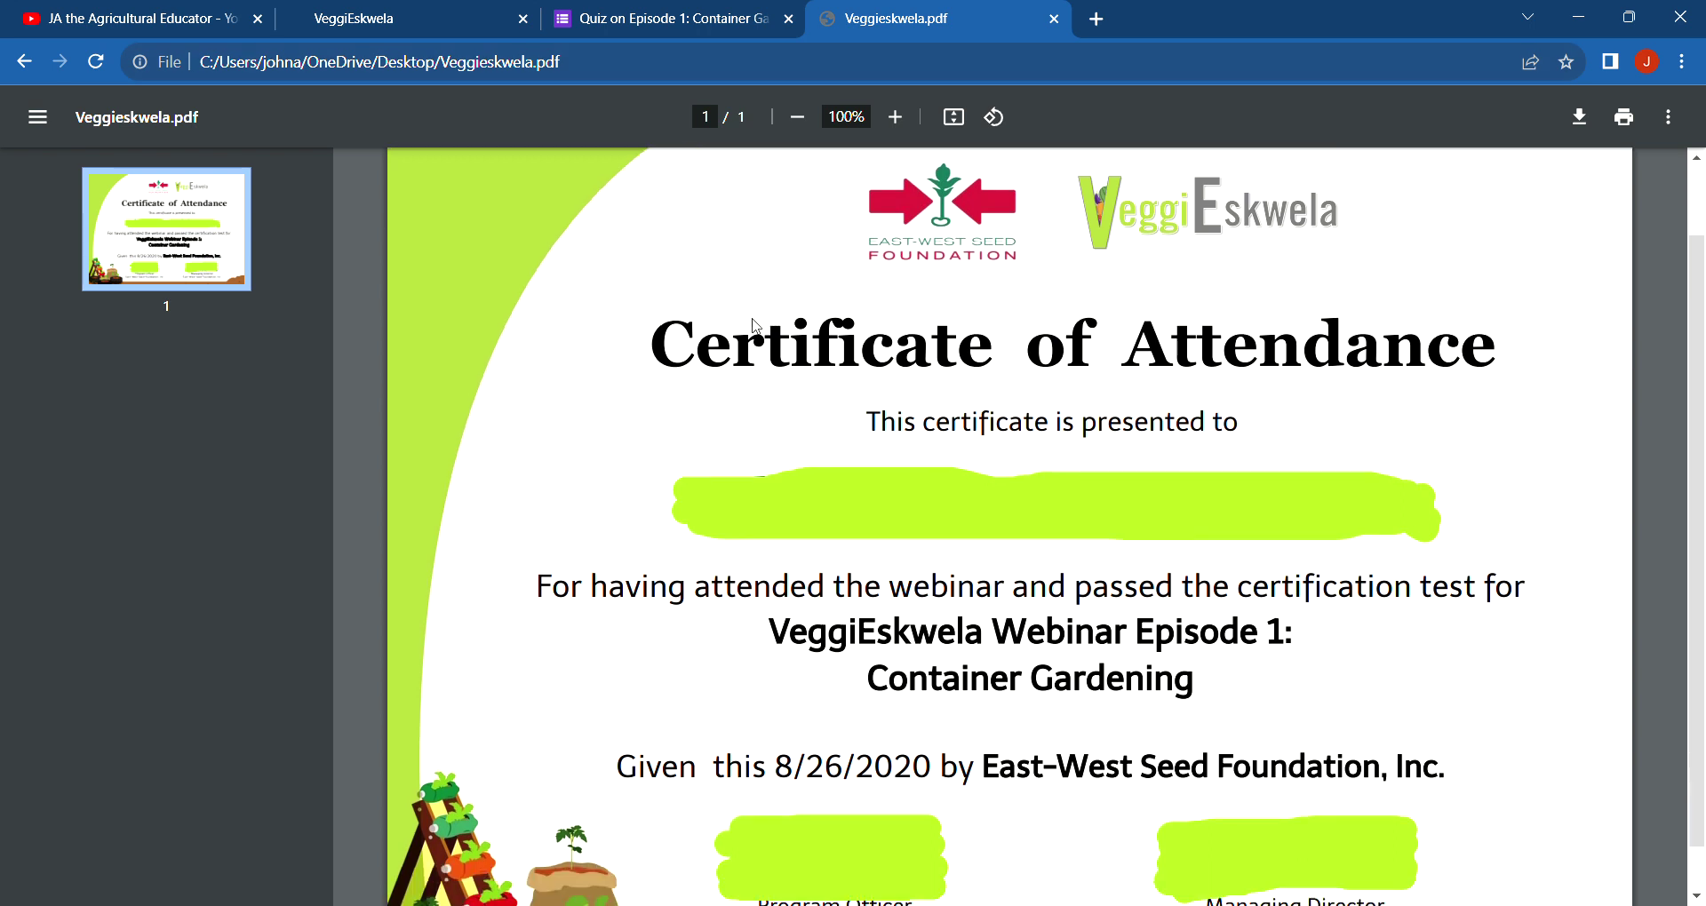
scroll(769, 321, "up", 2)
scroll(677, 340, "down", 1)
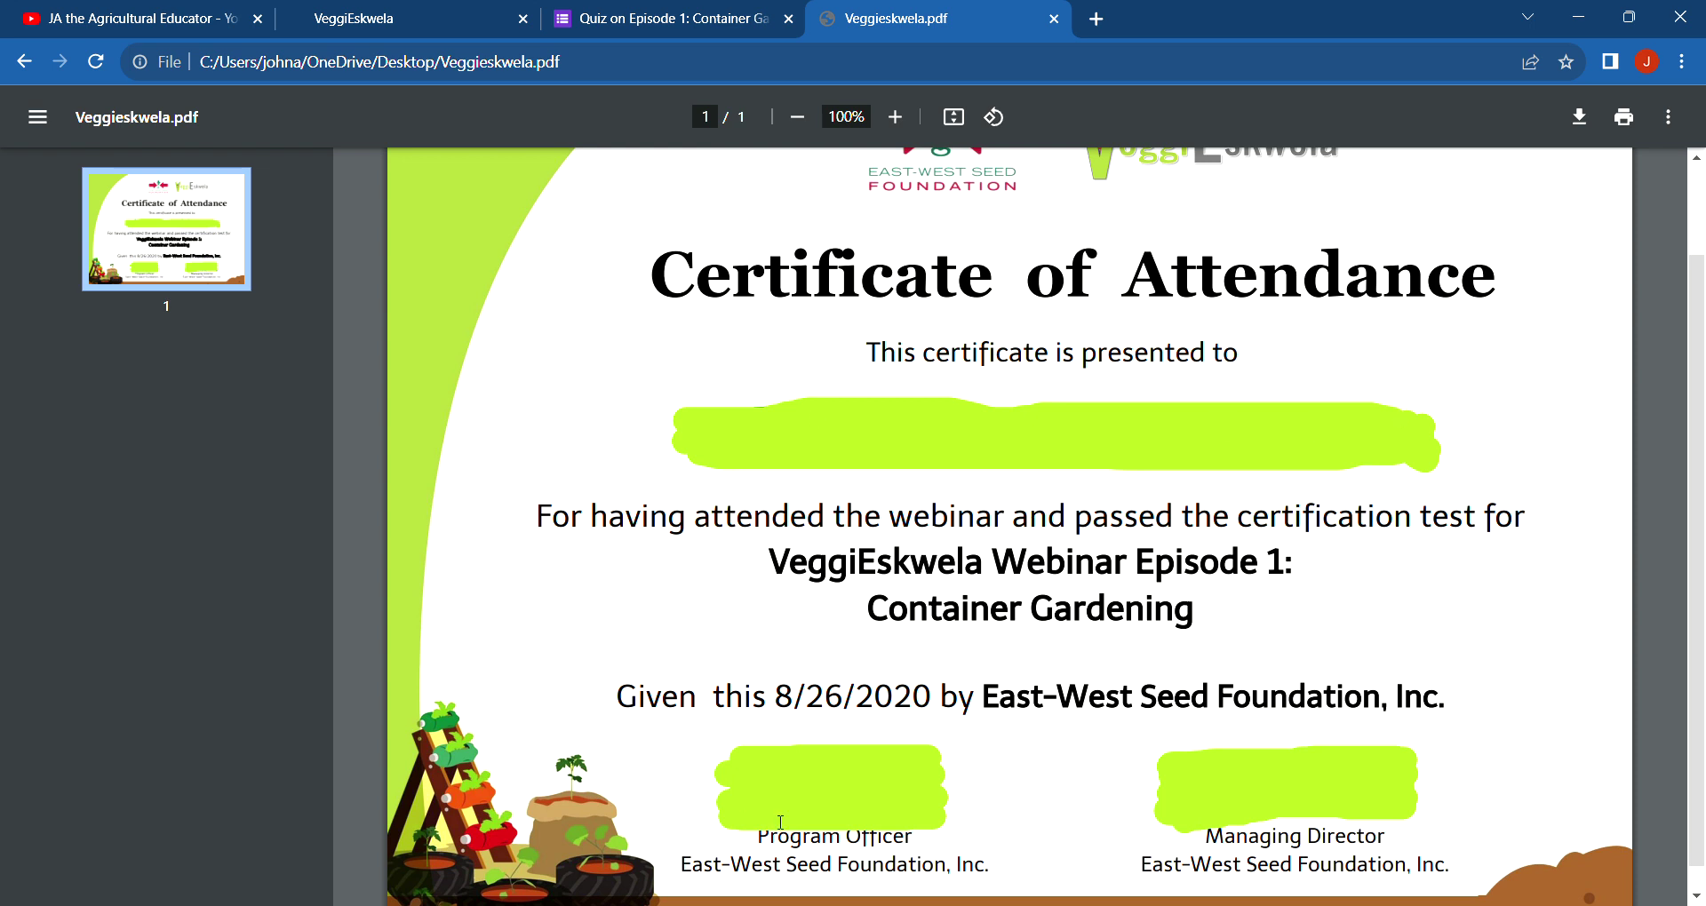
scroll(888, 800, "down", 1)
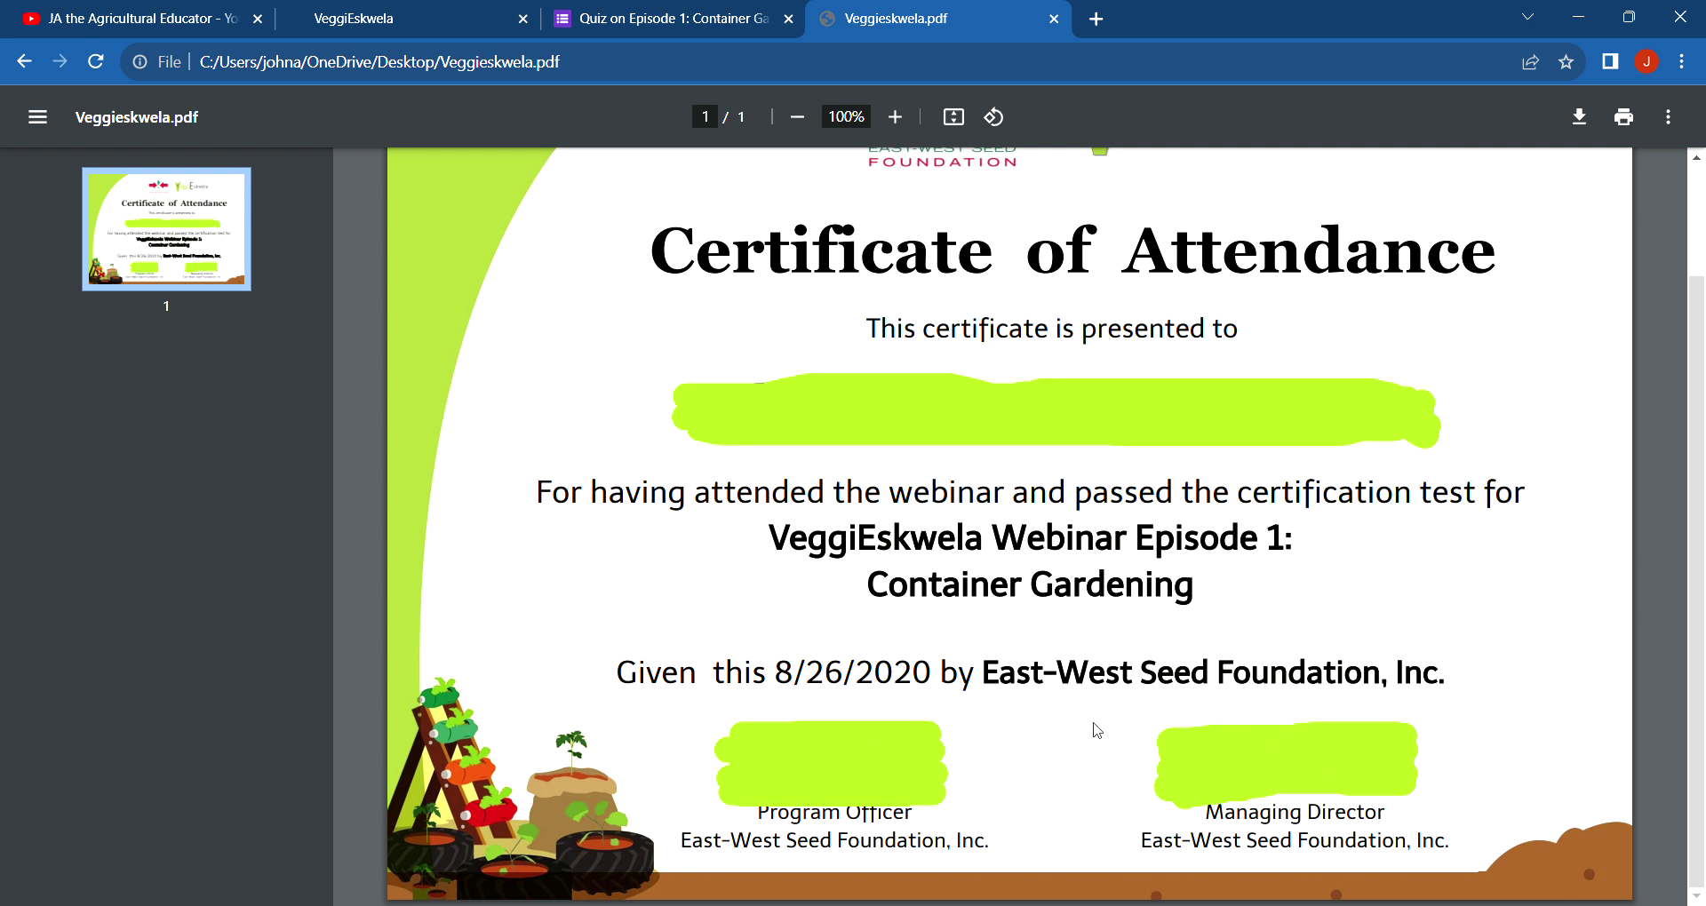
scroll(1017, 723, "up", 2)
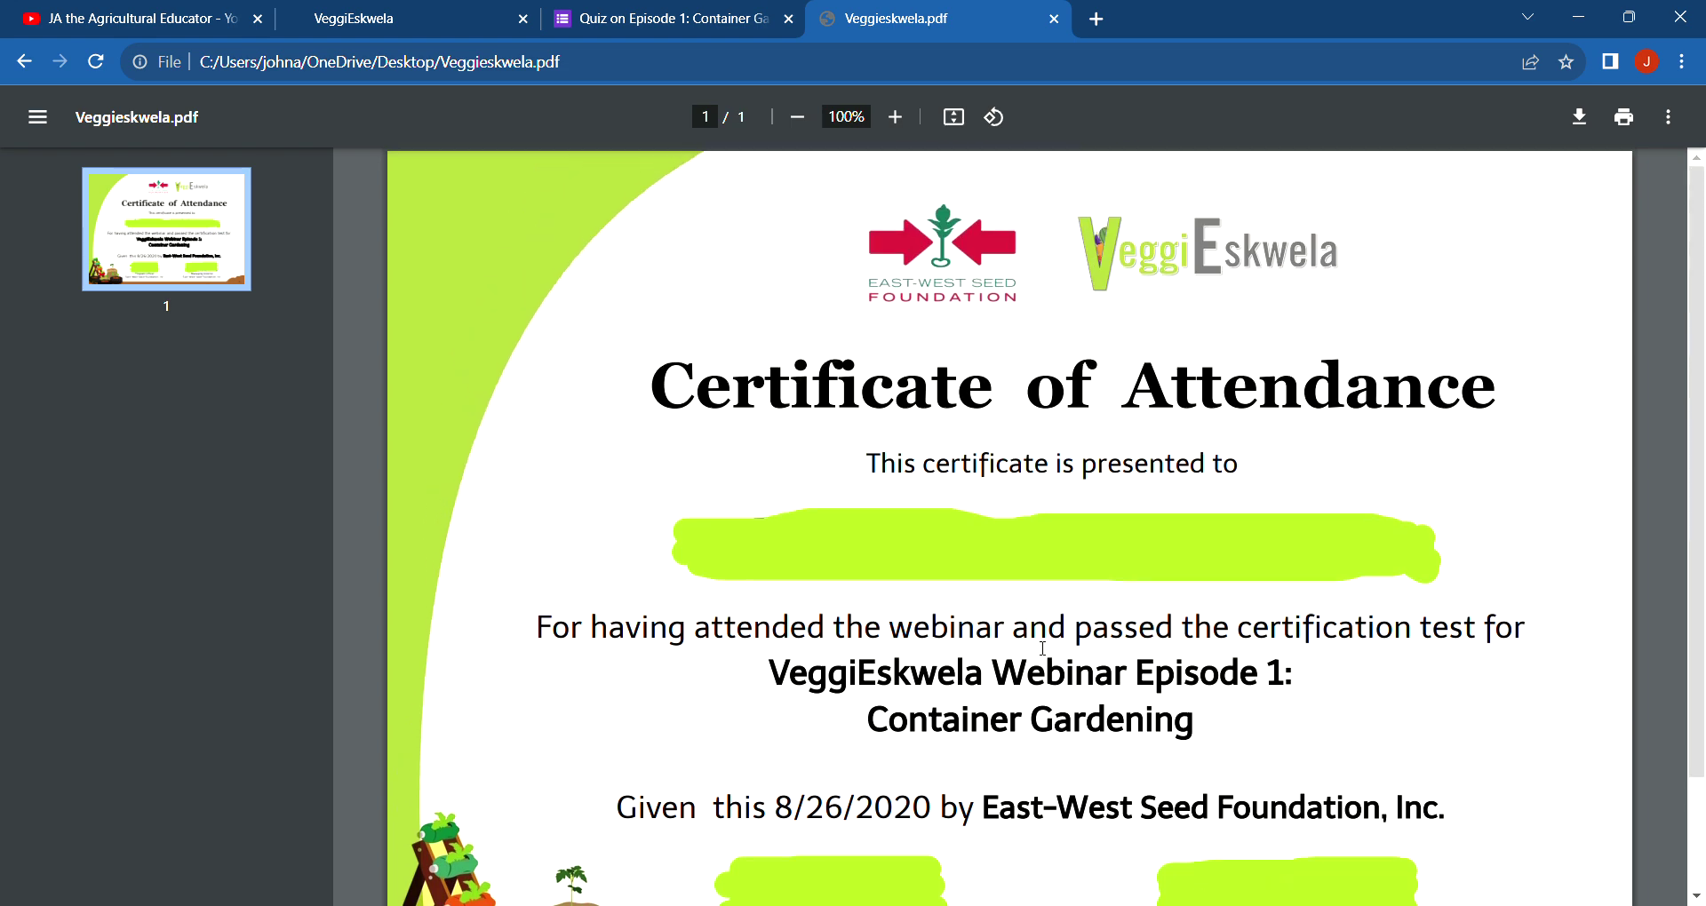
left_click(706, 11)
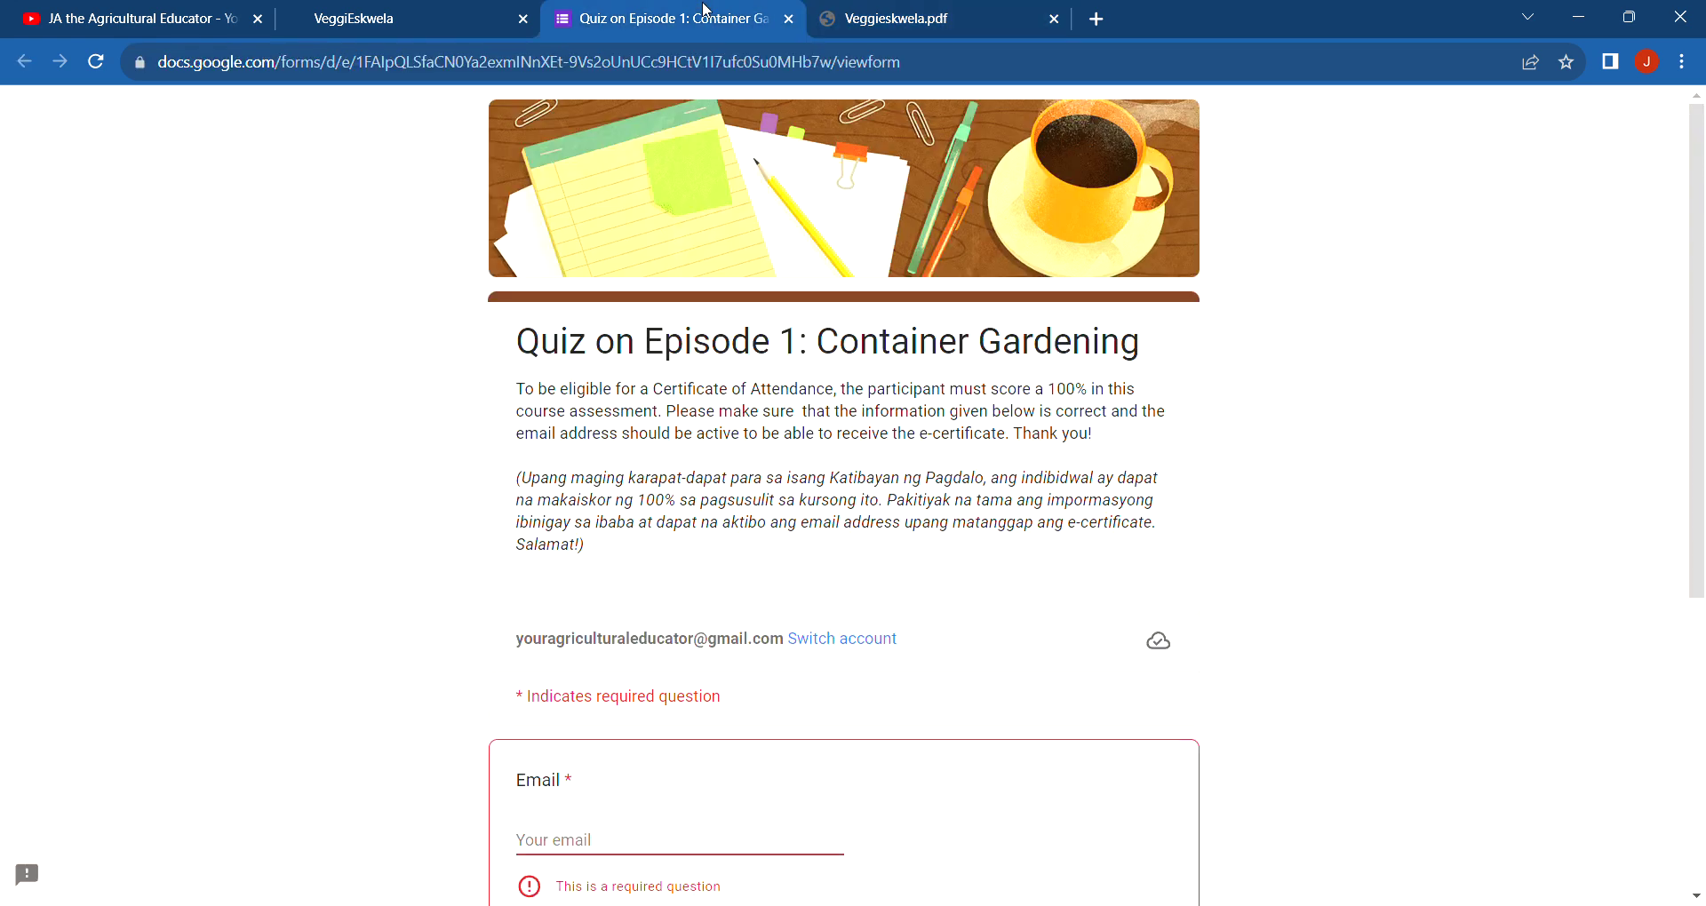
Check the VeggiEskwela member page, then return to the JA the Agricultural Educator YouTube channel.
left_click(497, 13)
scroll(695, 255, "down", 2)
scroll(695, 255, "up", 2)
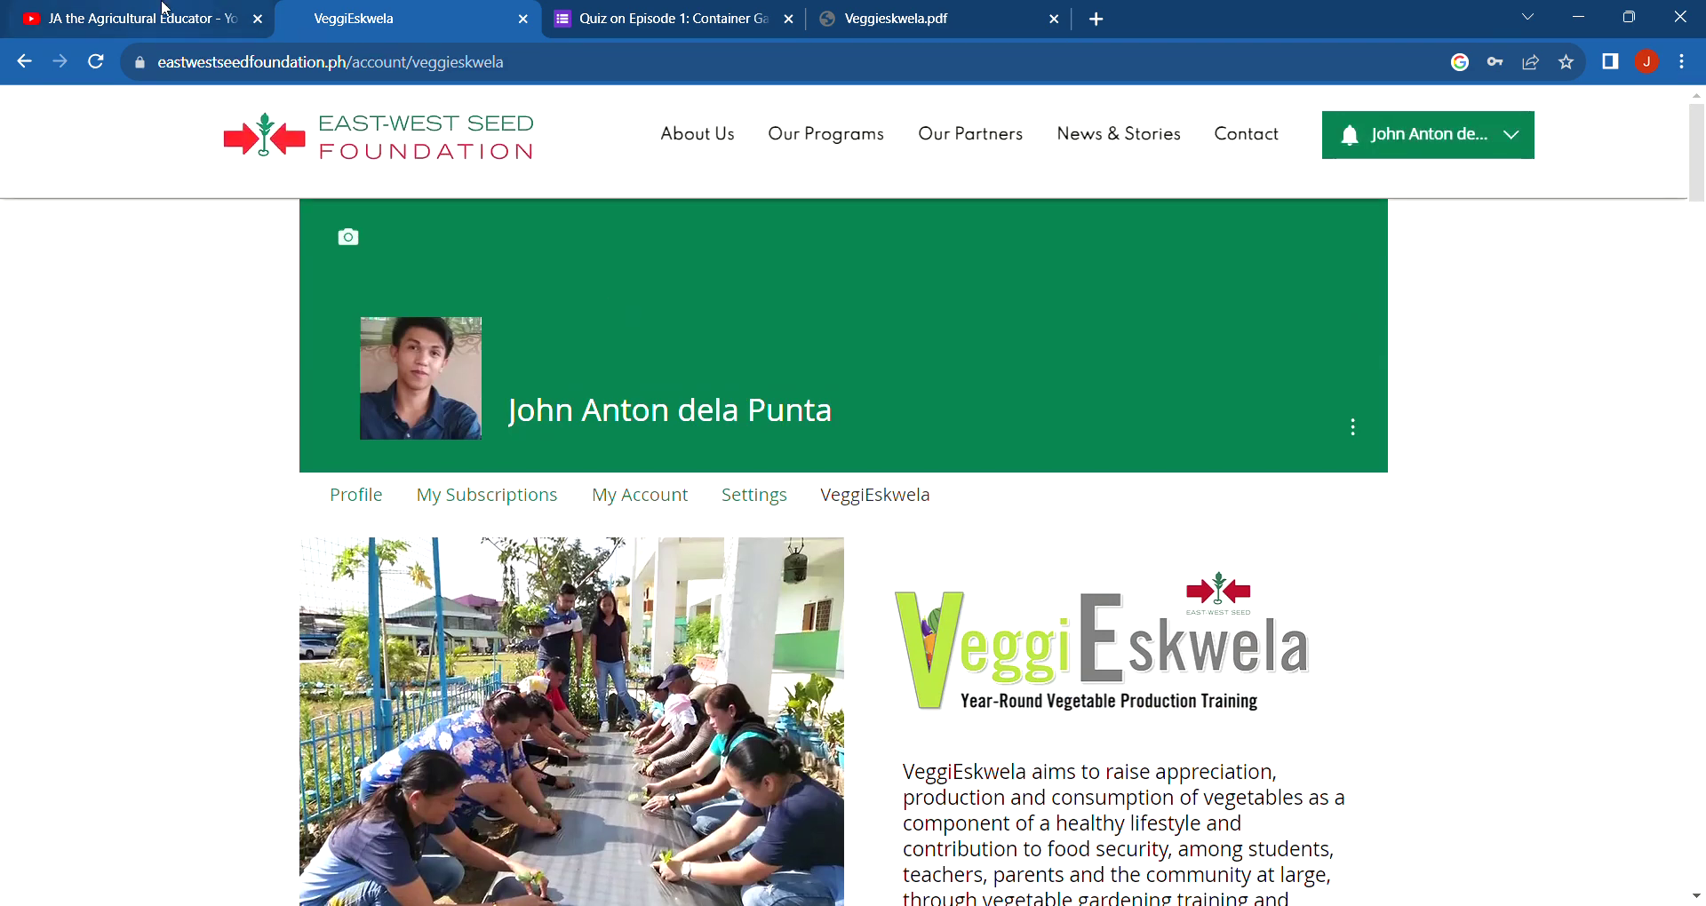
left_click(164, 11)
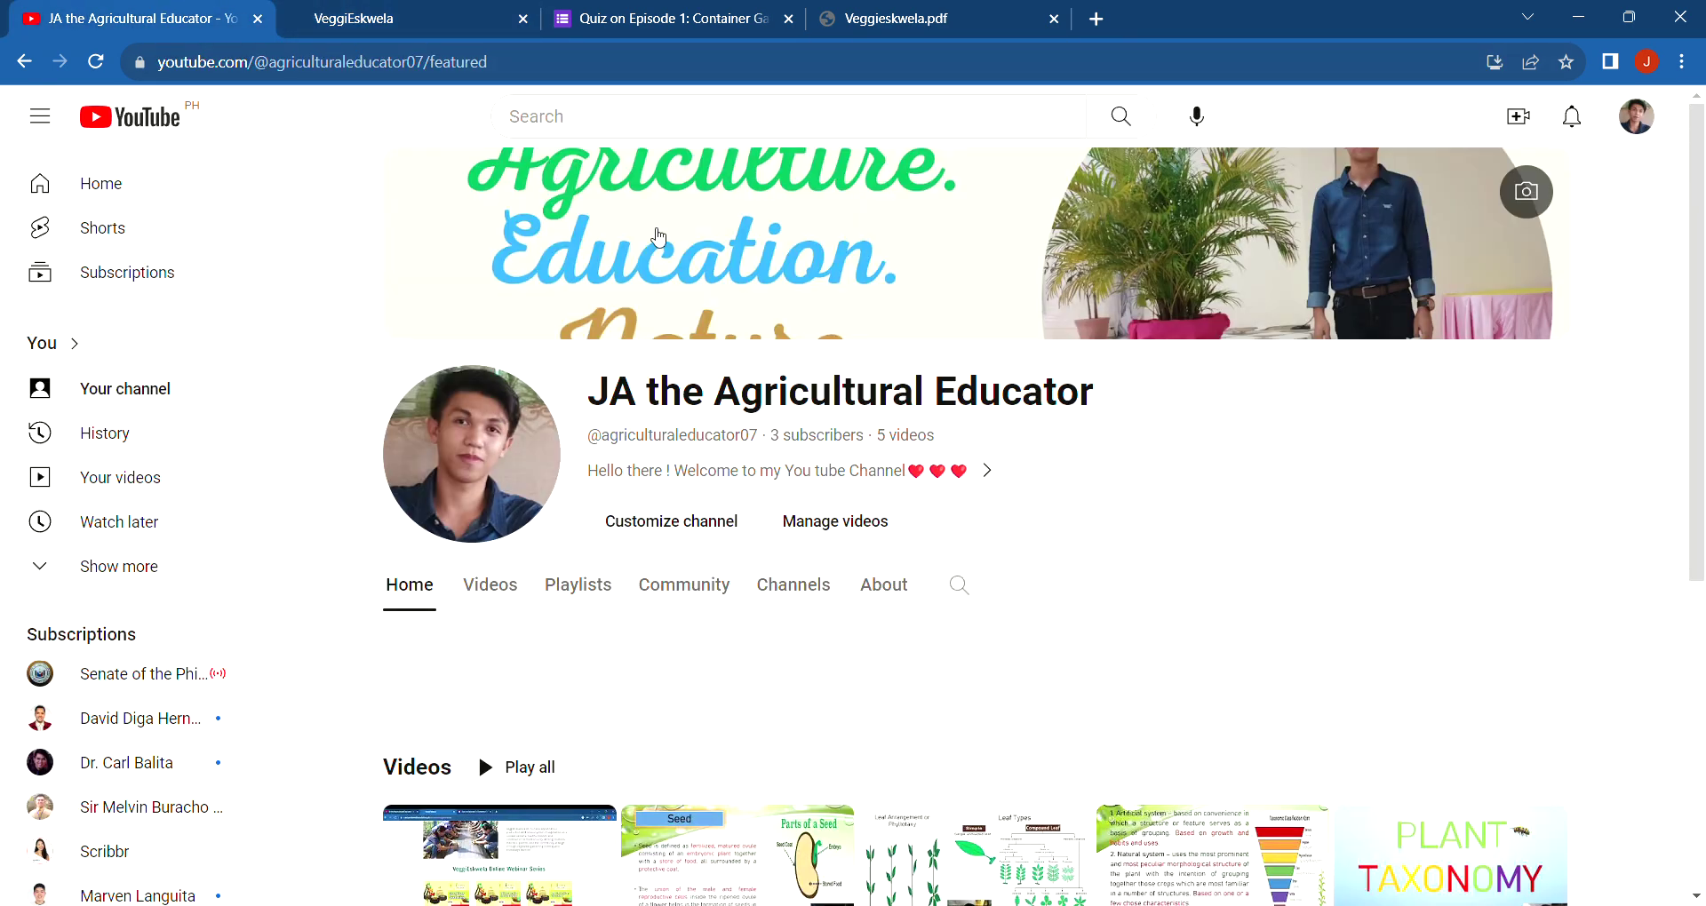